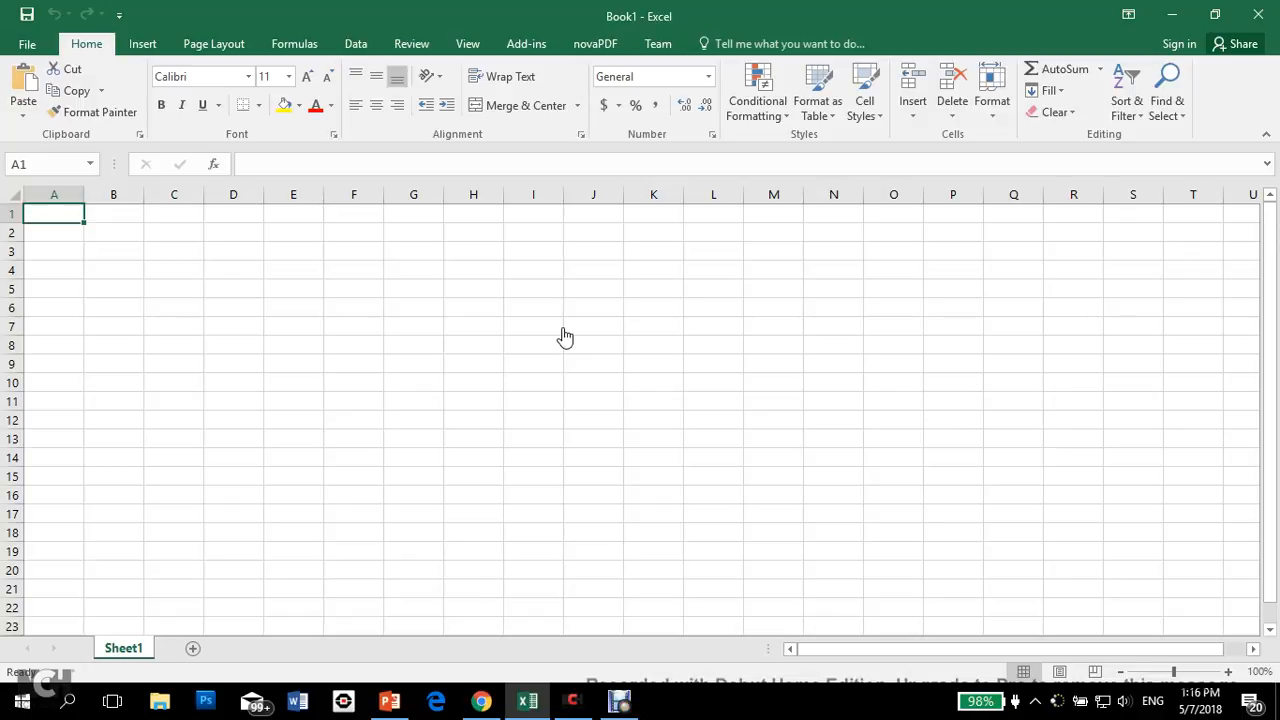
# Step: Enter 1 in cell A2 and 2 in cell A3 as the start of a number series
pyautogui.press('Down')
pyautogui.press('Up')
pyautogui.press('Down')
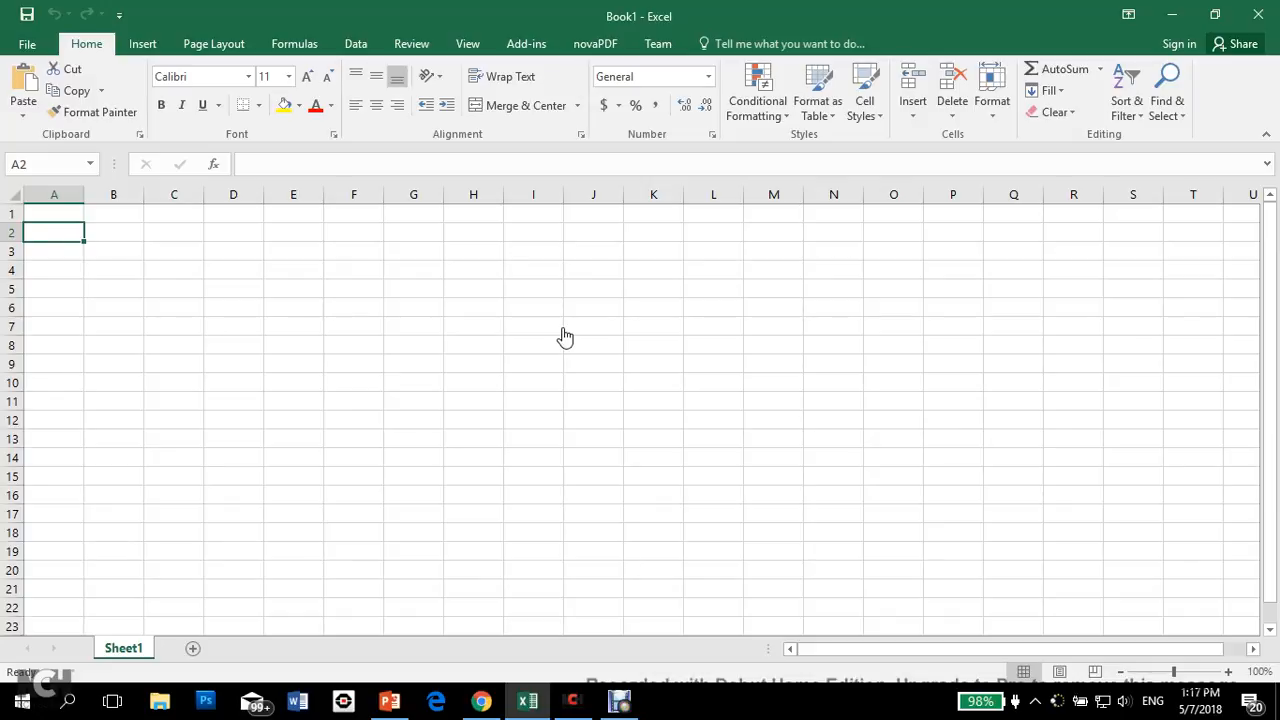
pyautogui.write('1')
pyautogui.press('Return')
pyautogui.write('2')
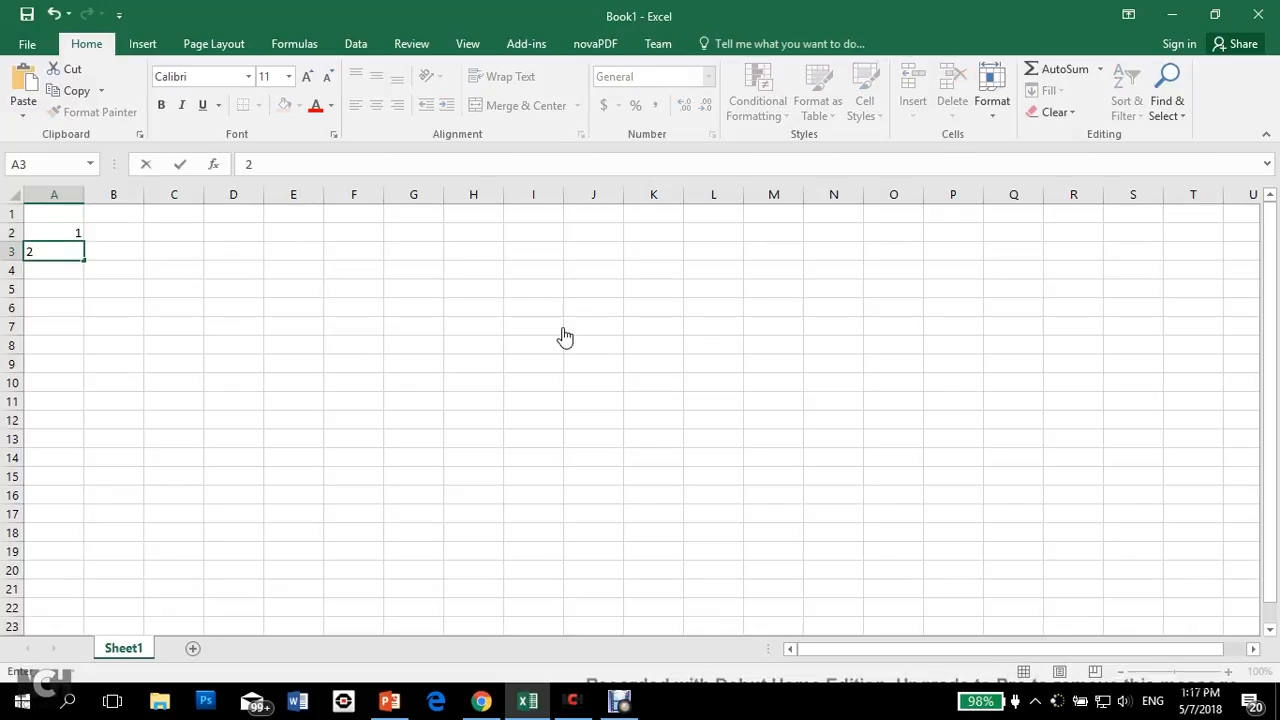
pyautogui.press('Return')
pyautogui.press('Up')
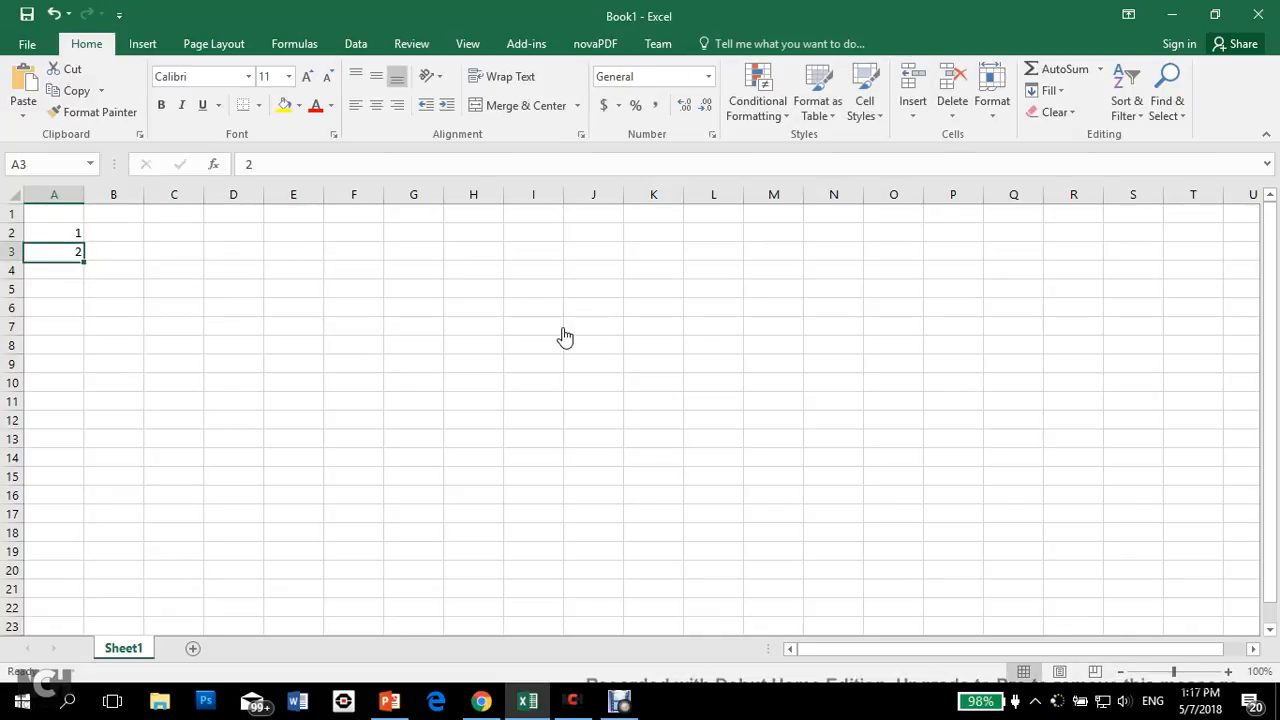
# Step: Extend the series in A2:A3 down to cell A11 so column A counts from 1 to 10
pyautogui.press('Up')
pyautogui.press('Down')
pyautogui.press('Up')
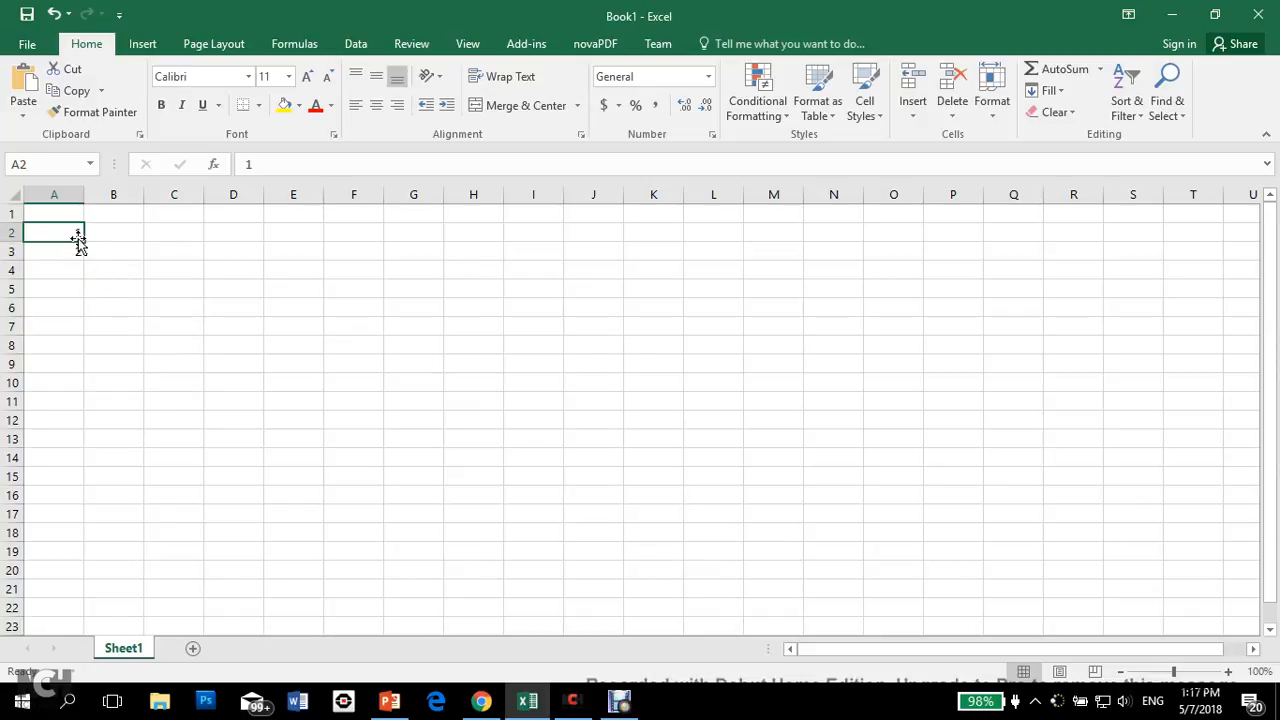
pyautogui.click(174, 264)
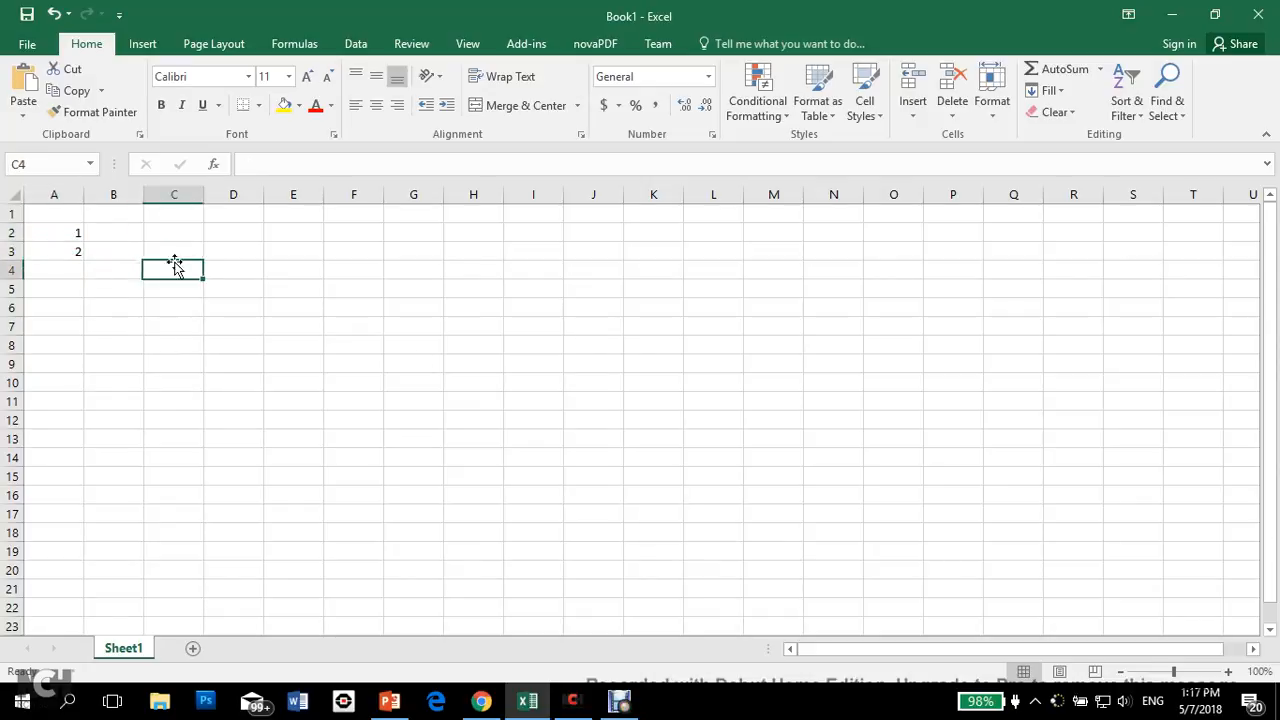
pyautogui.click(59, 231)
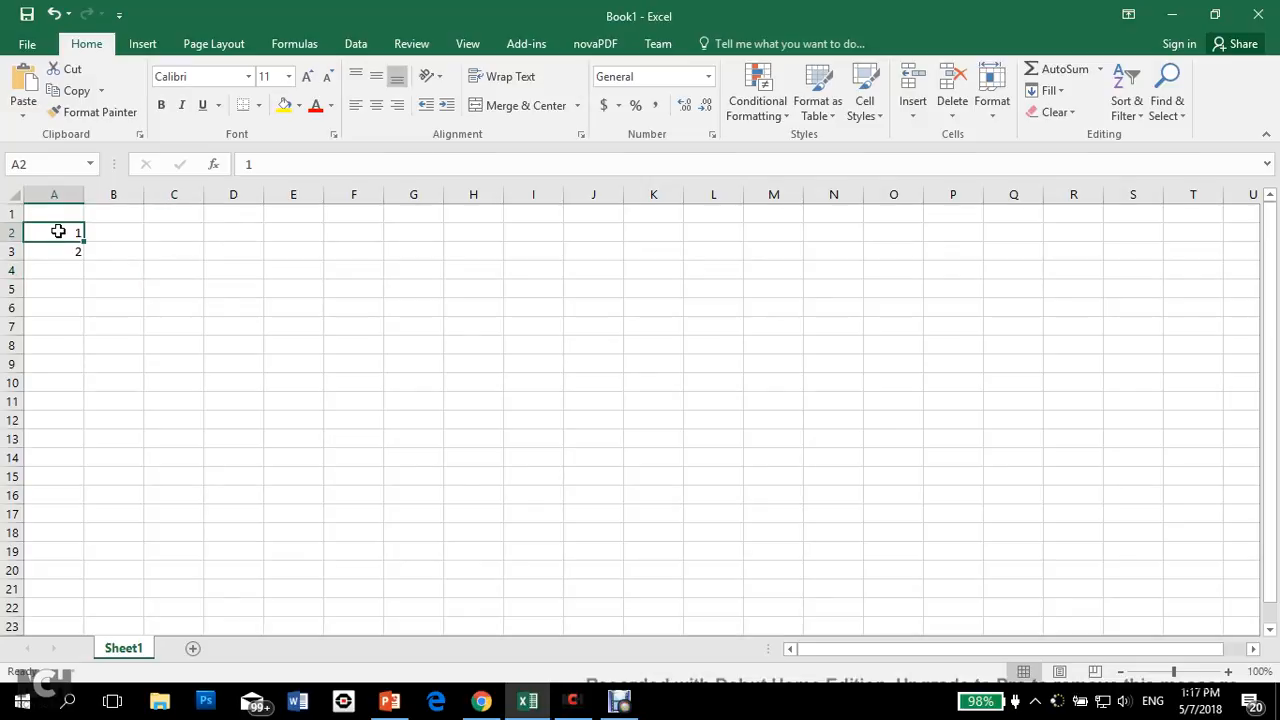
pyautogui.moveTo(59, 231); pyautogui.dragTo(55, 249)
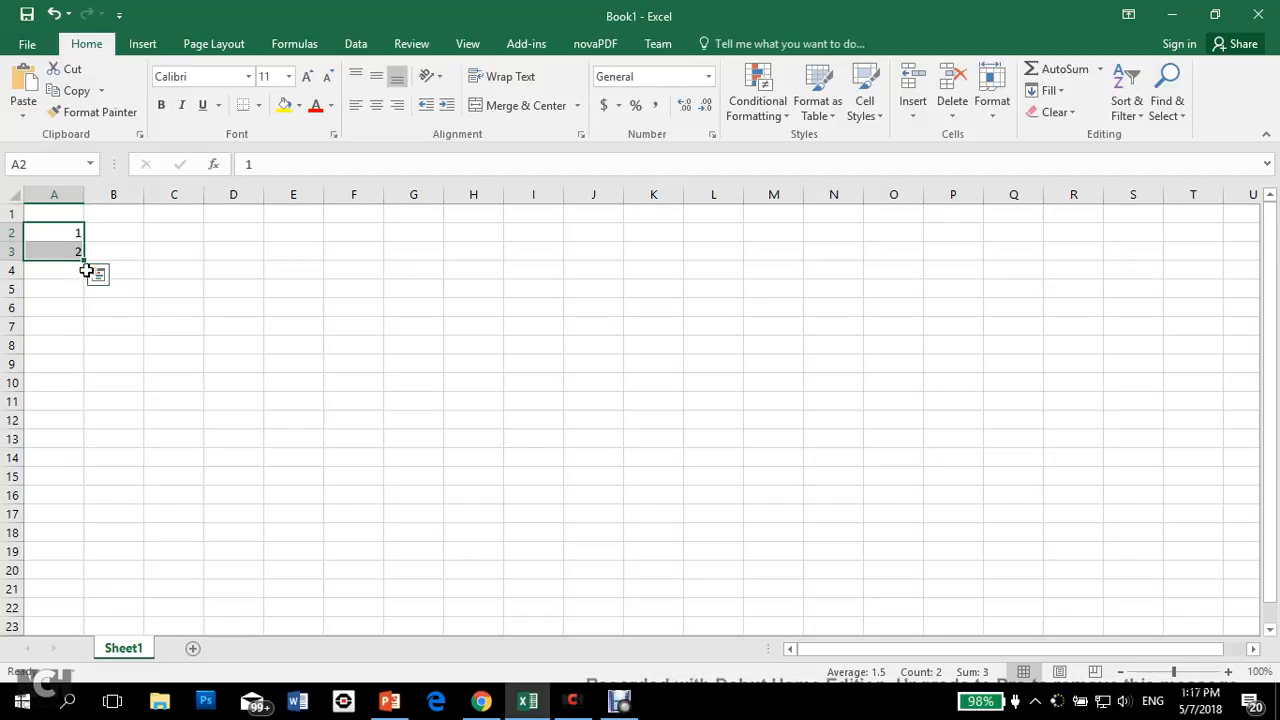
pyautogui.moveTo(81, 260); pyautogui.dragTo(82, 406)
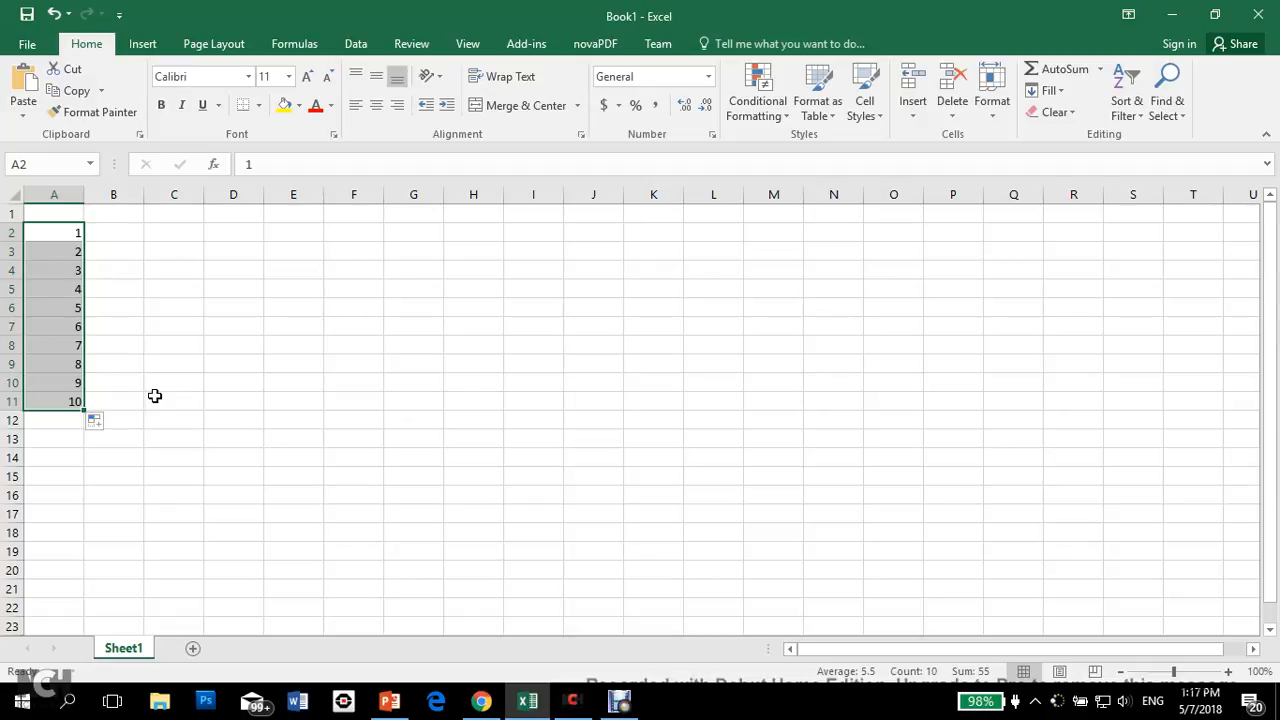
# Step: Enter 1 in B2 and 3 in B3, and fill the odd-number series down to B11
pyautogui.click(122, 232)
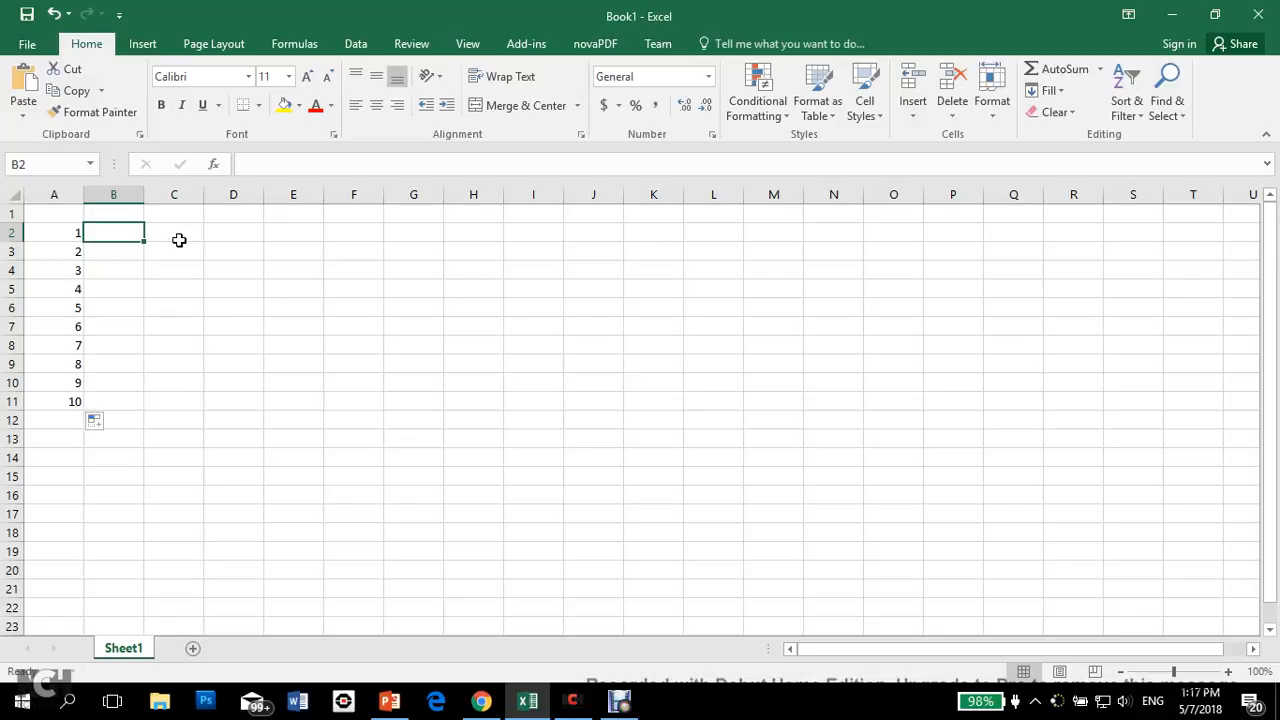
pyautogui.write('1')
pyautogui.press('Return')
pyautogui.write('3')
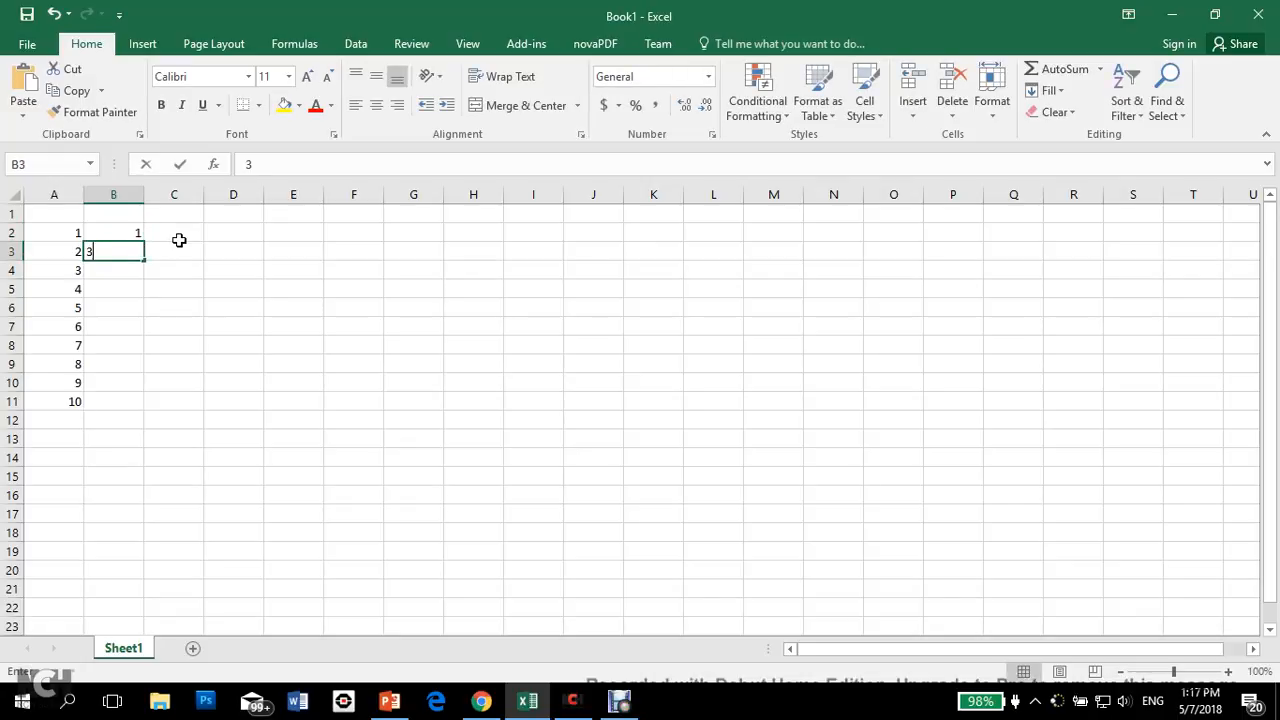
pyautogui.press('Return')
pyautogui.moveTo(131, 234); pyautogui.dragTo(127, 252)
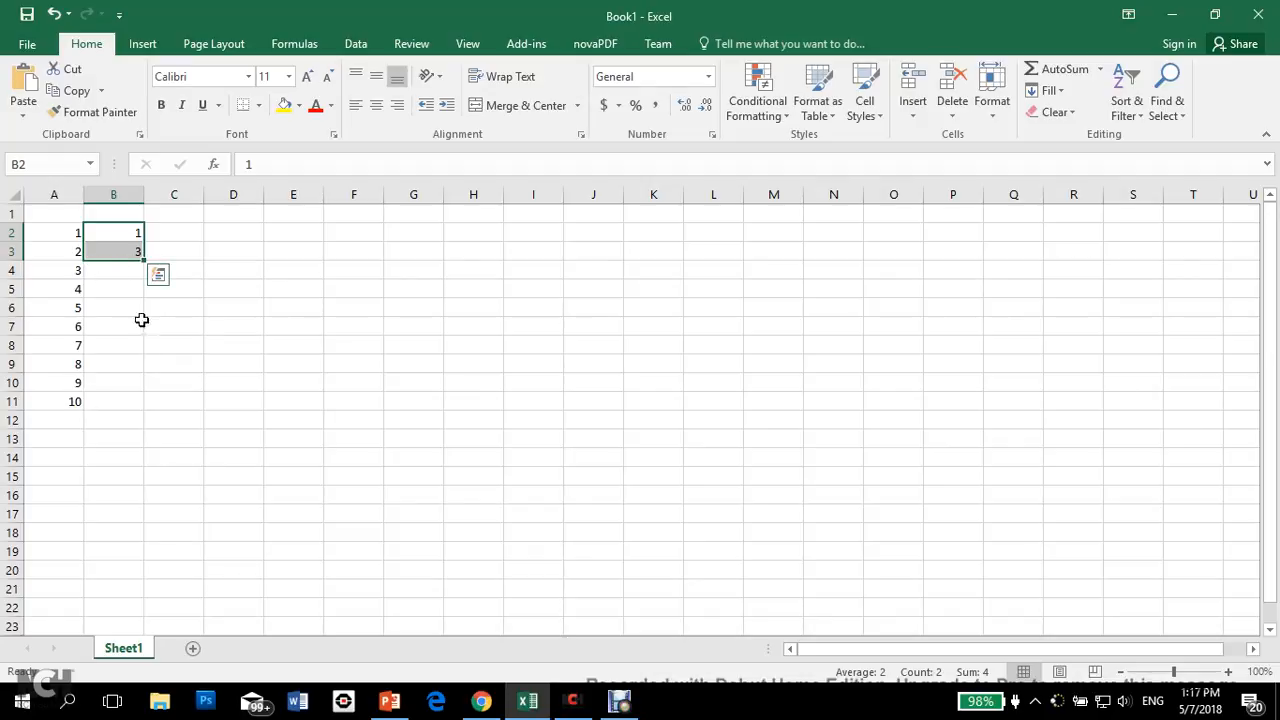
pyautogui.doubleClick(145, 261)
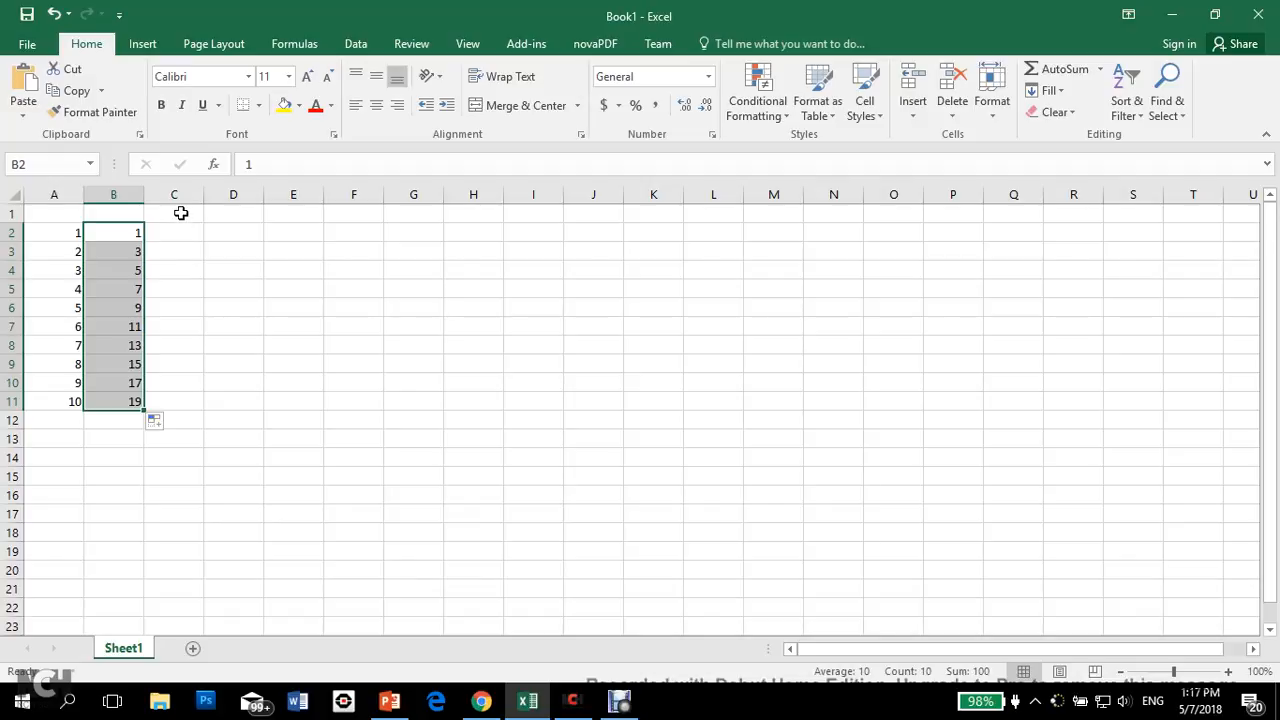
# Step: Enter the headings Add, Subtract, Multiply and Divide in cells C1 to F1
pyautogui.click(181, 213)
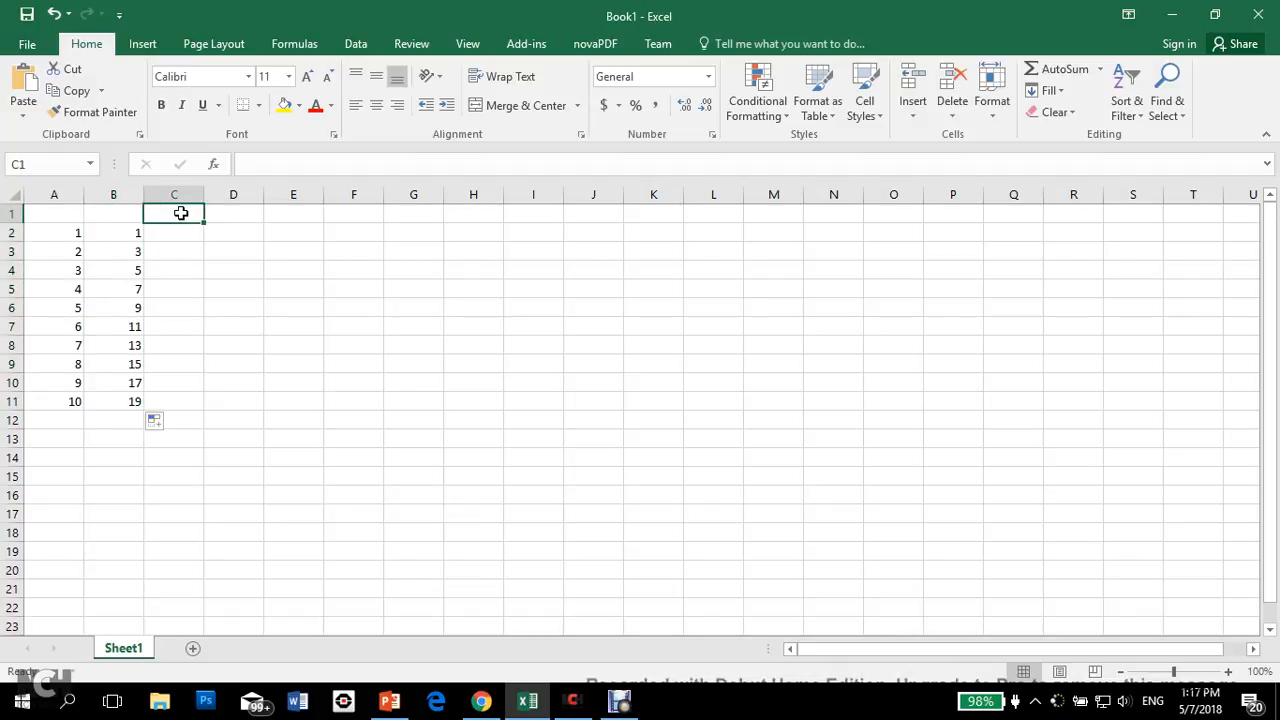
pyautogui.write('Add')
pyautogui.press('Tab')
pyautogui.write('S')
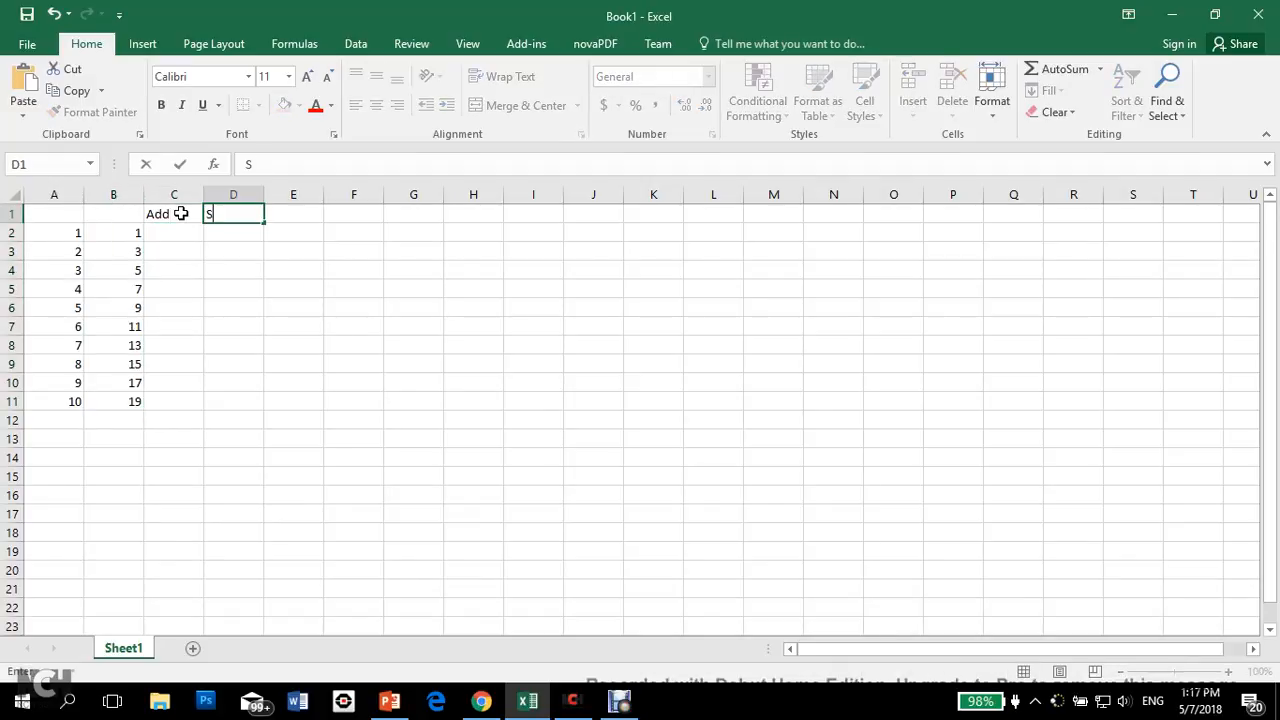
pyautogui.press('BackSpace')
pyautogui.write('Su')
pyautogui.press('BackSpace')
pyautogui.write('ubtract')
pyautogui.press('Tab')
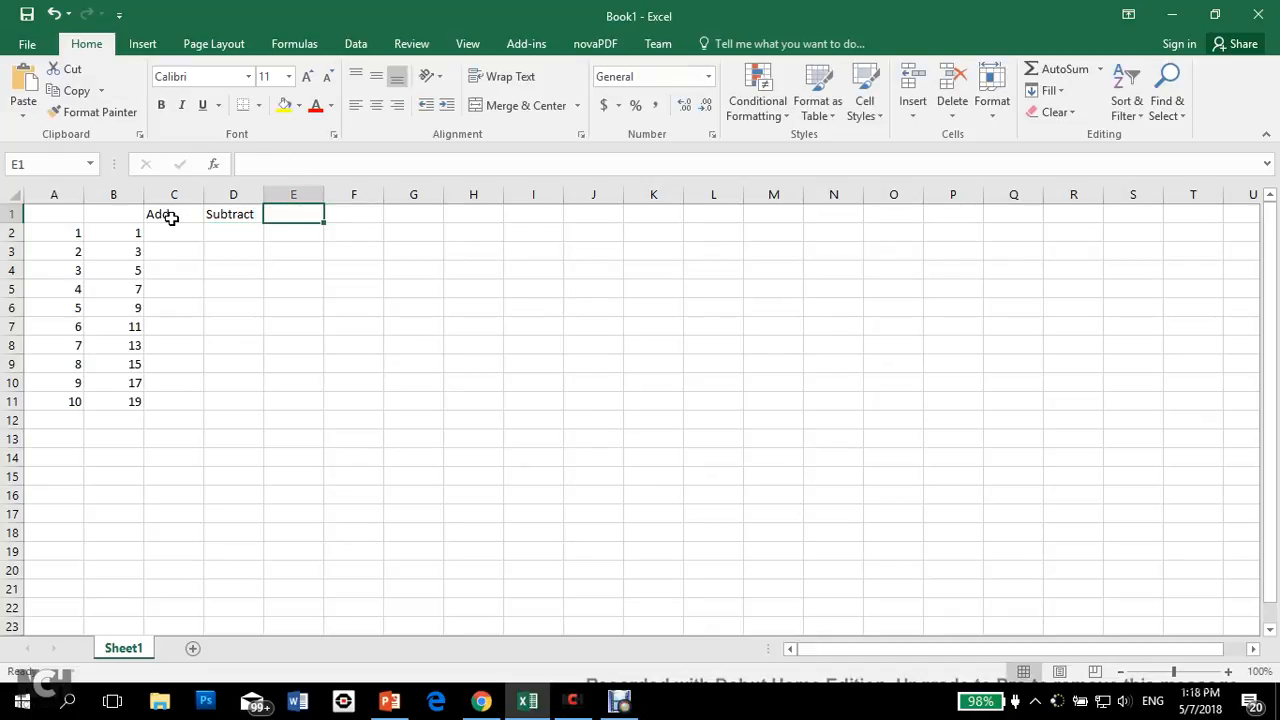
pyautogui.write('Multiply')
pyautogui.press('Tab')
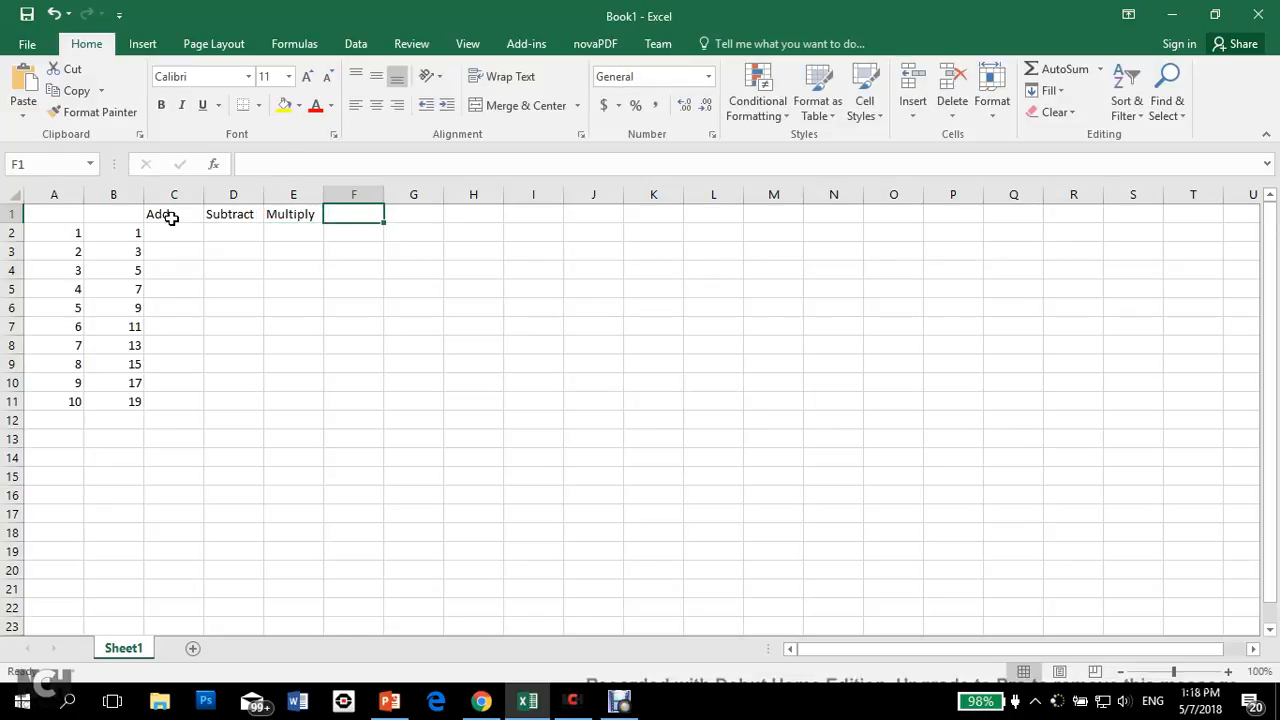
pyautogui.write('Divide')
pyautogui.press('Return')
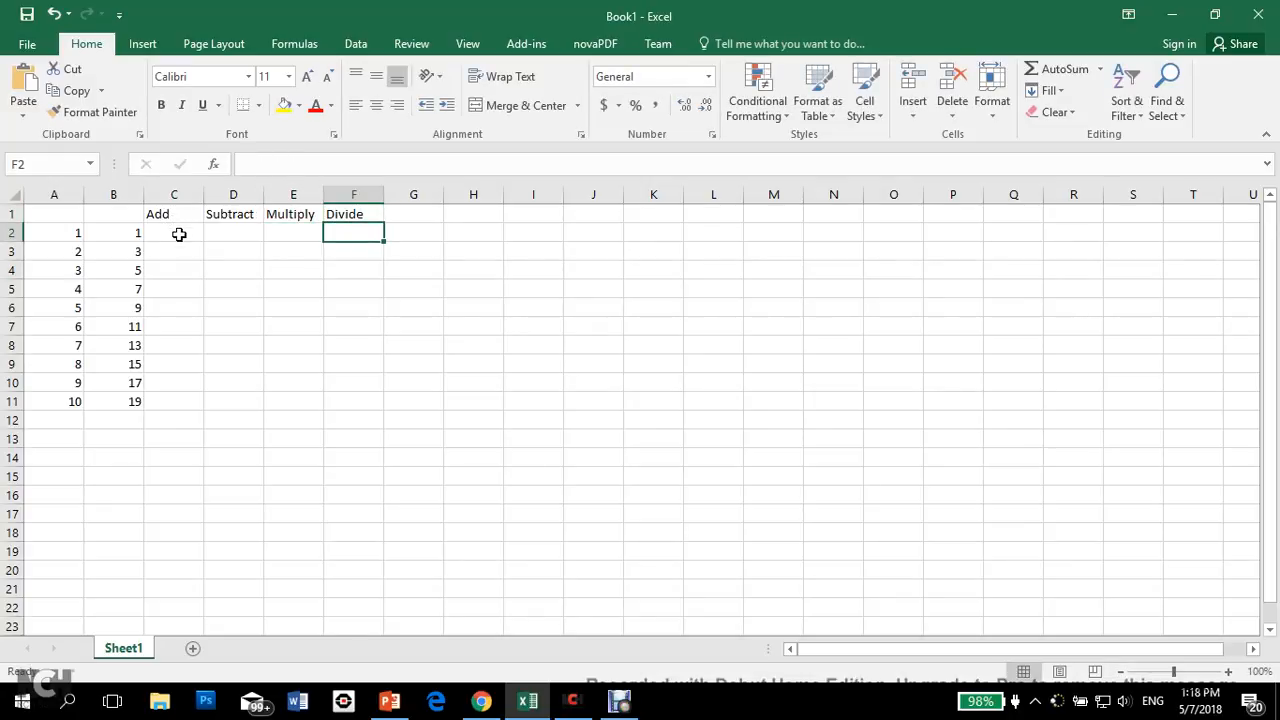
# Step: Enter the formula =A2+B2 in cell C2 under the Add heading
pyautogui.click(179, 234)
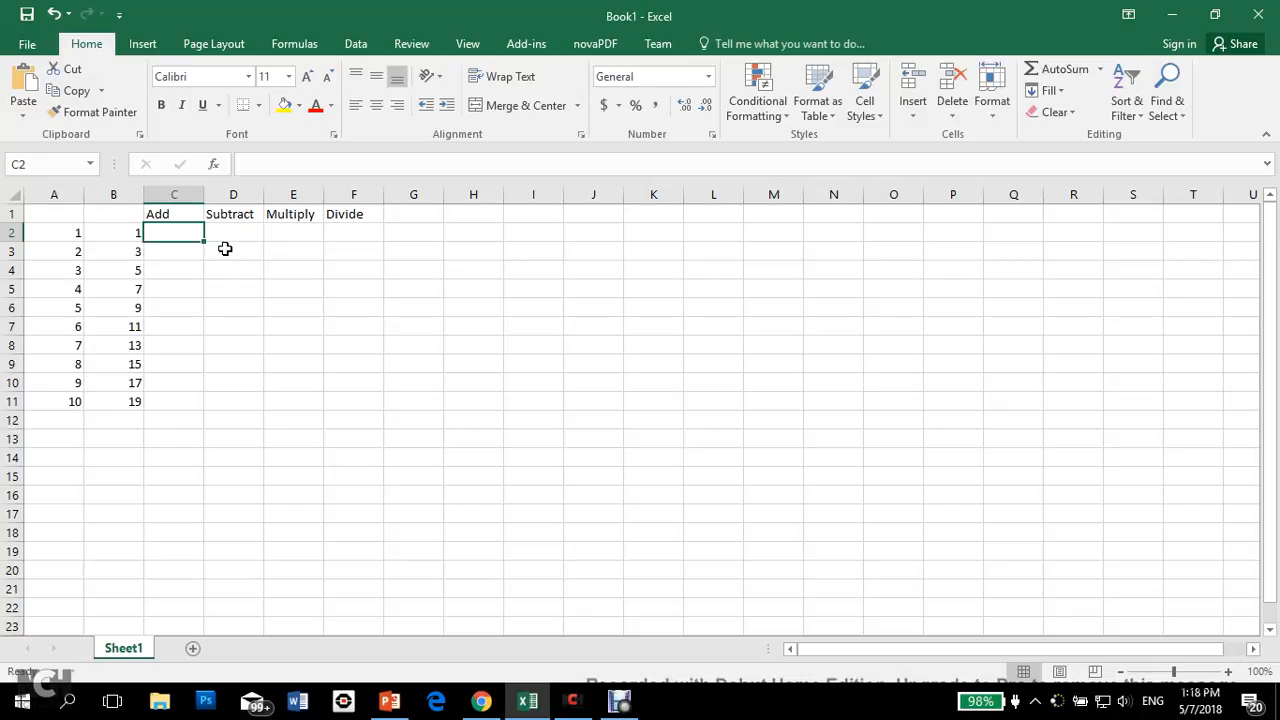
pyautogui.write('=')
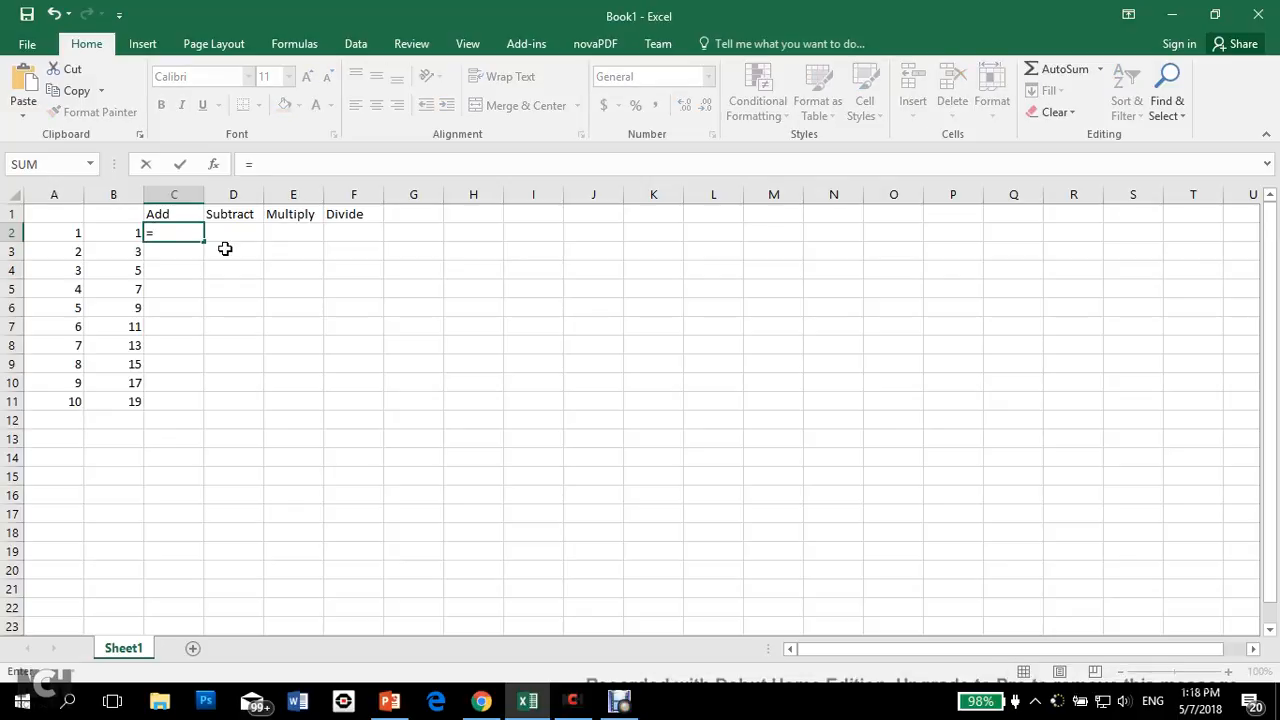
pyautogui.press('Left')
pyautogui.press('Left')
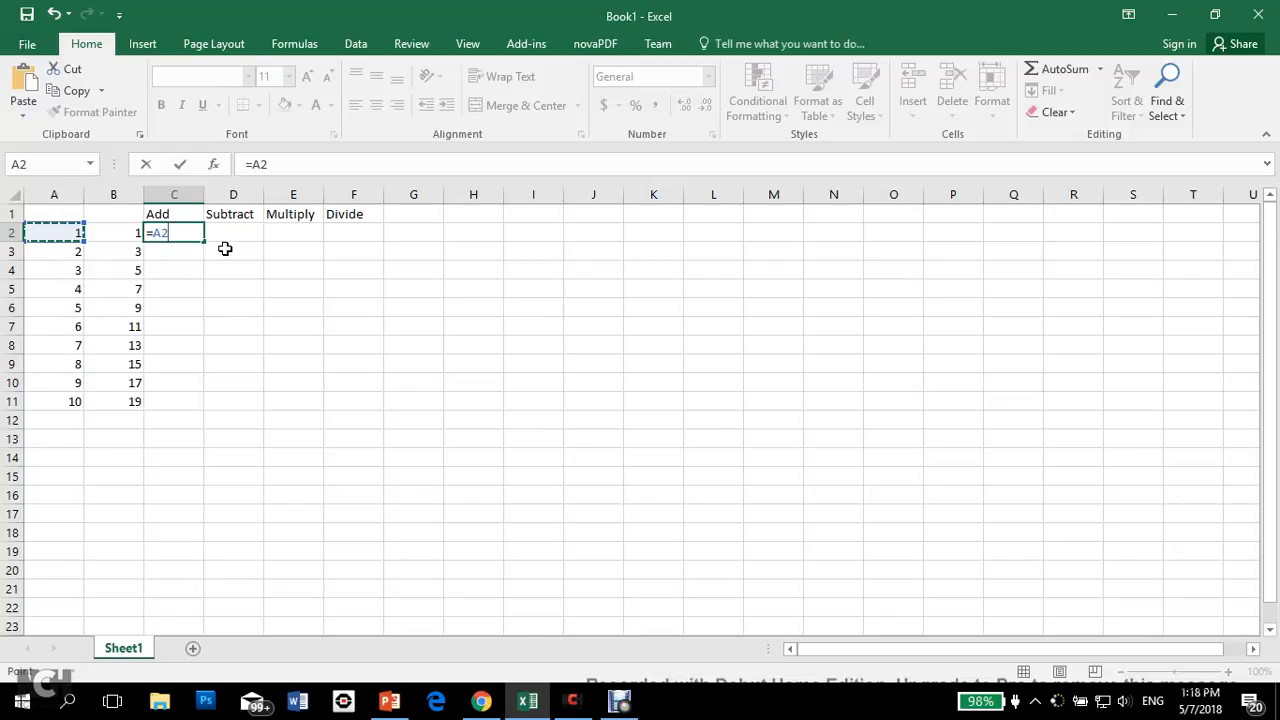
pyautogui.write('+')
pyautogui.press('Left')
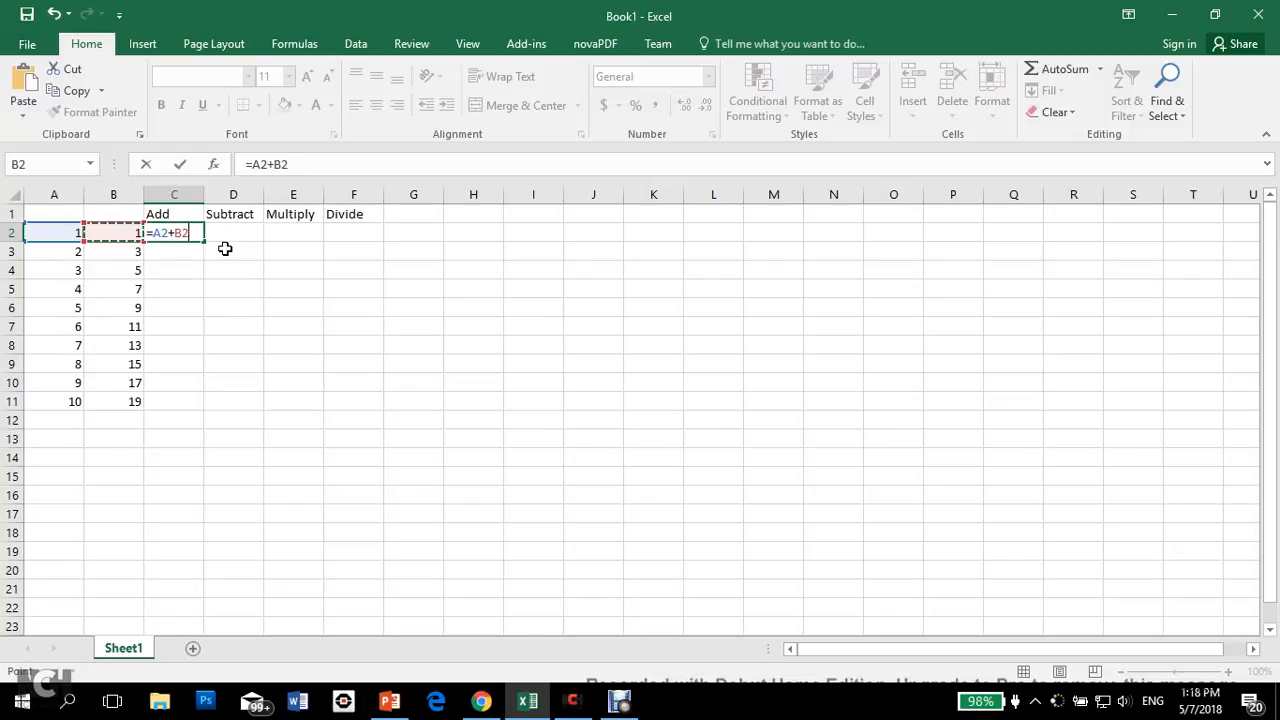
pyautogui.press('Return')
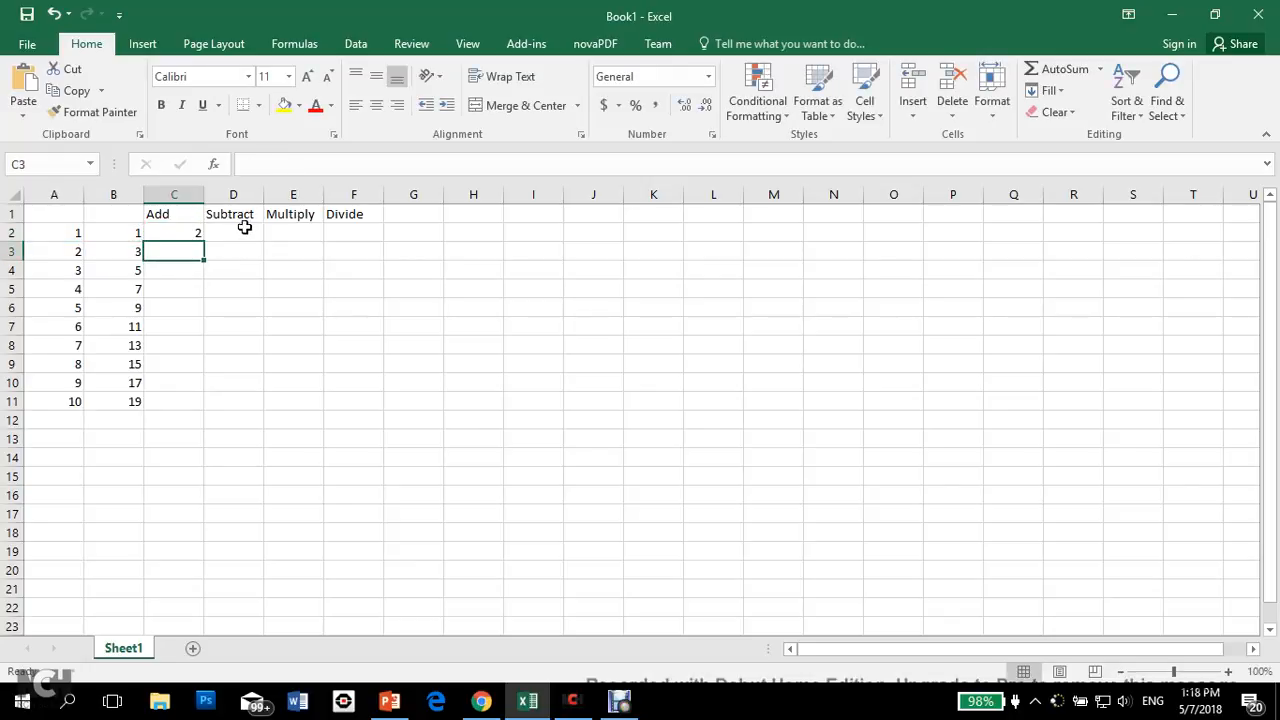
# Step: Enter the formula =A2-B2 in cell D2 under the Subtract heading
pyautogui.click(248, 233)
pyautogui.write('=')
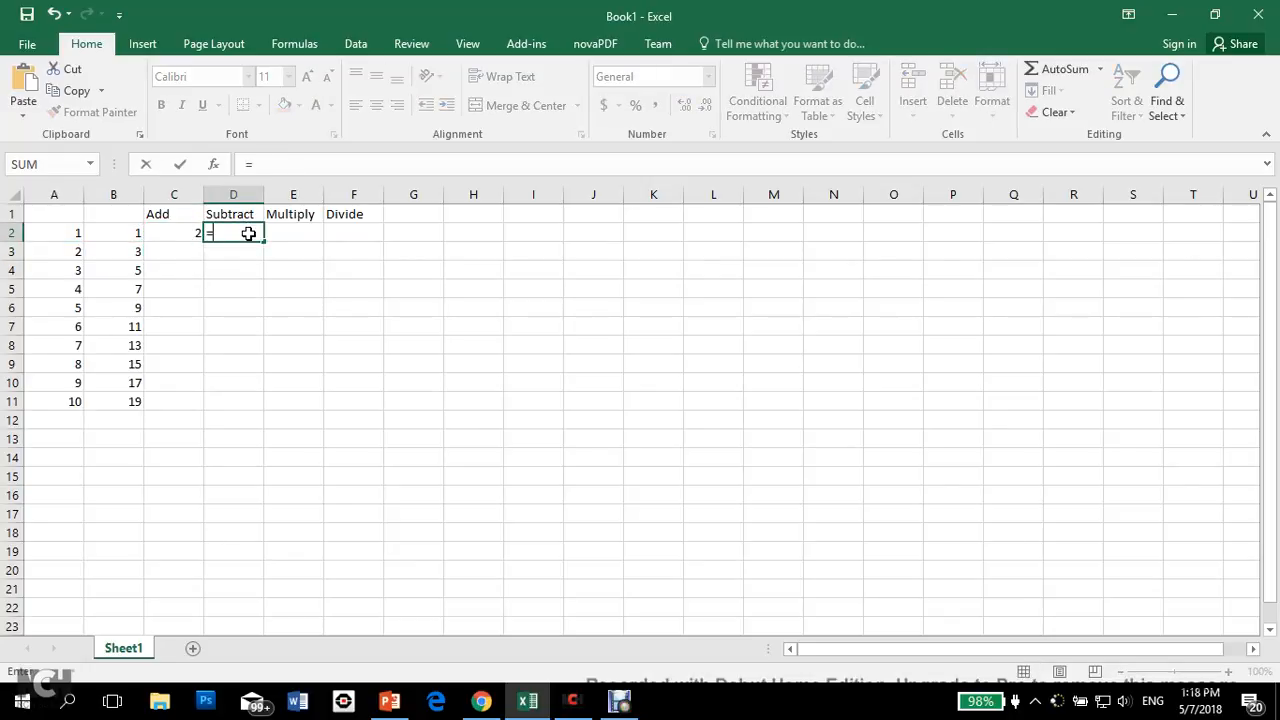
pyautogui.press('Left')
pyautogui.press('Left')
pyautogui.press('Left')
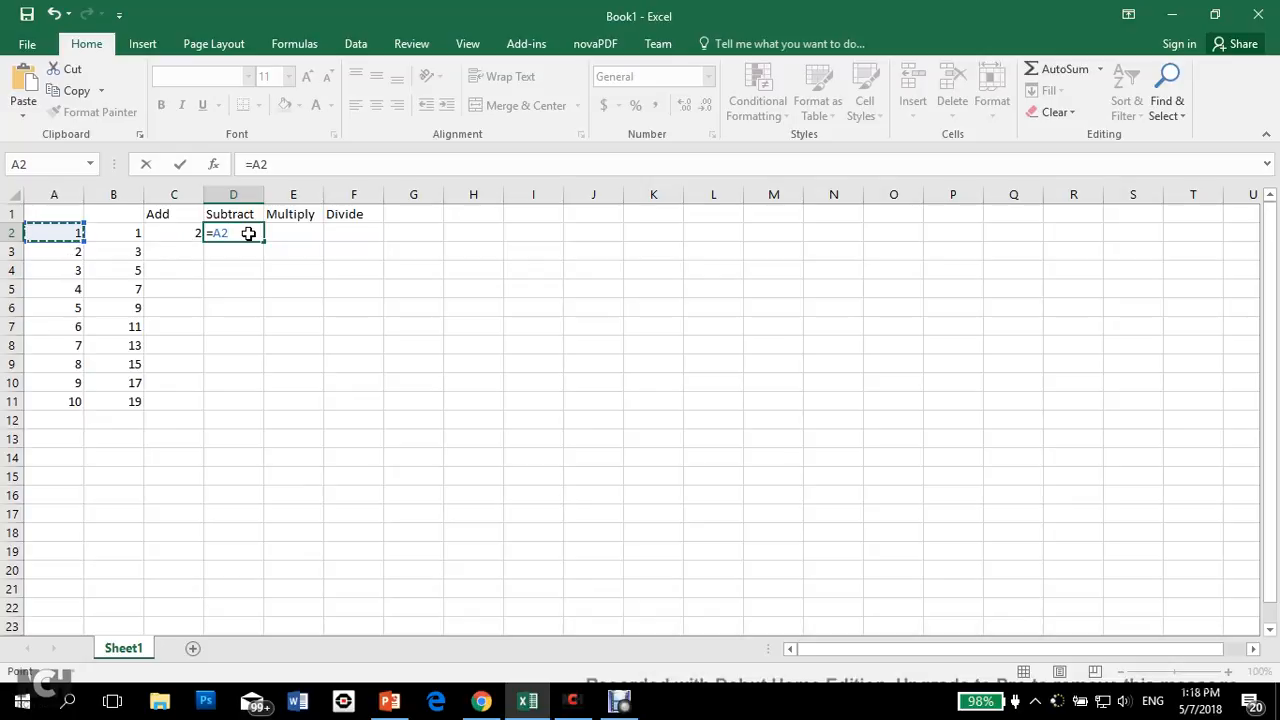
pyautogui.write('-')
pyautogui.press('Left')
pyautogui.press('Left')
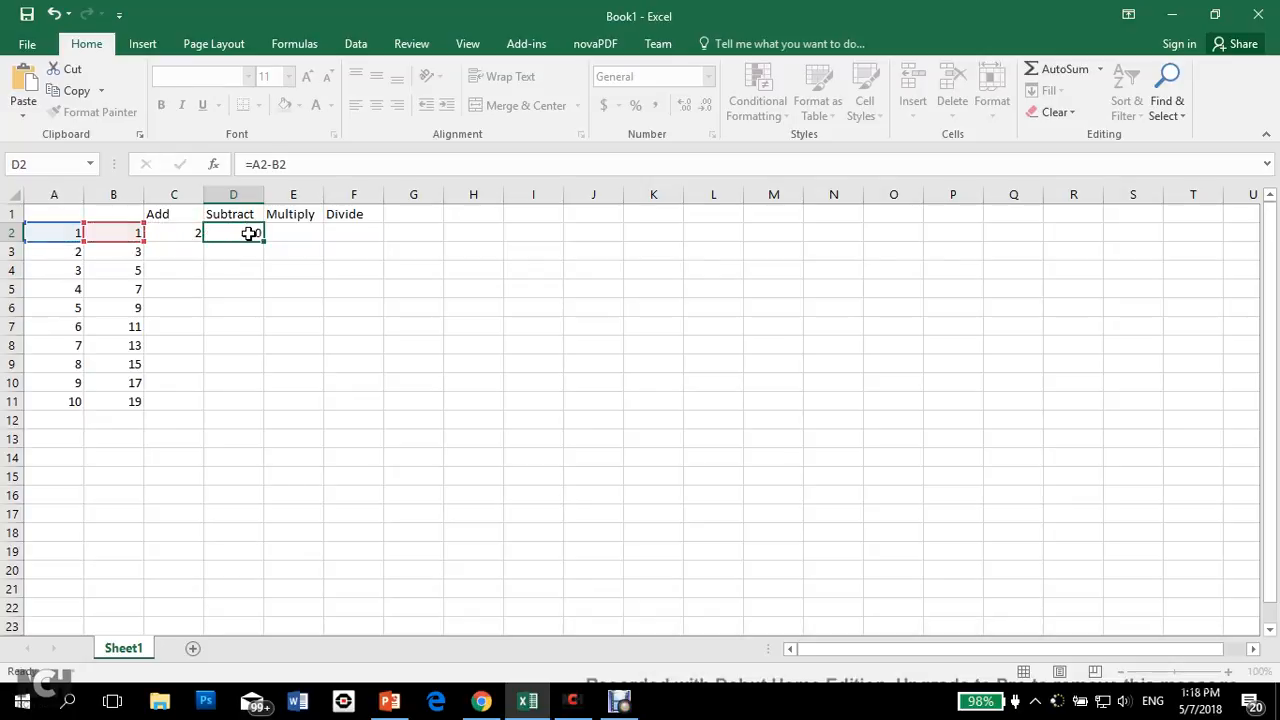
pyautogui.press('Tab')
# Step: Enter the formula =A2*B2 in cell E2 under the Multiply heading
pyautogui.write('=')
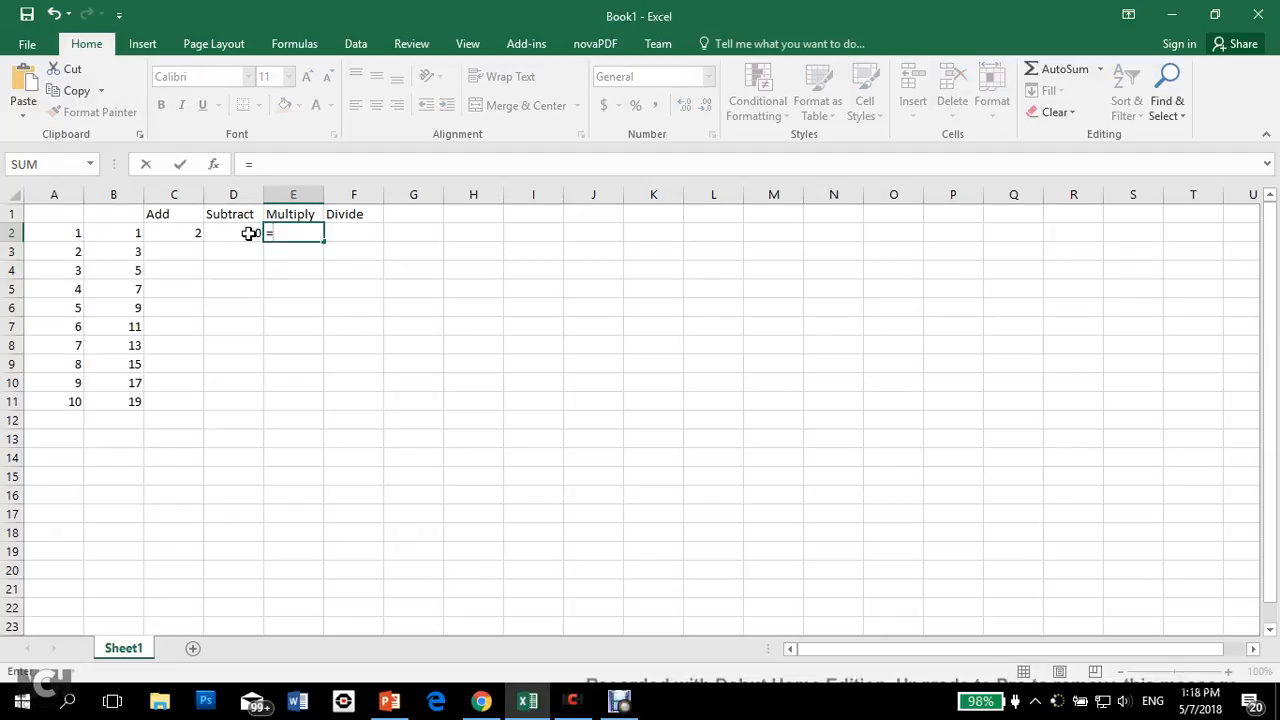
pyautogui.press('Left')
pyautogui.press('Left')
pyautogui.press('Left')
pyautogui.press('Left')
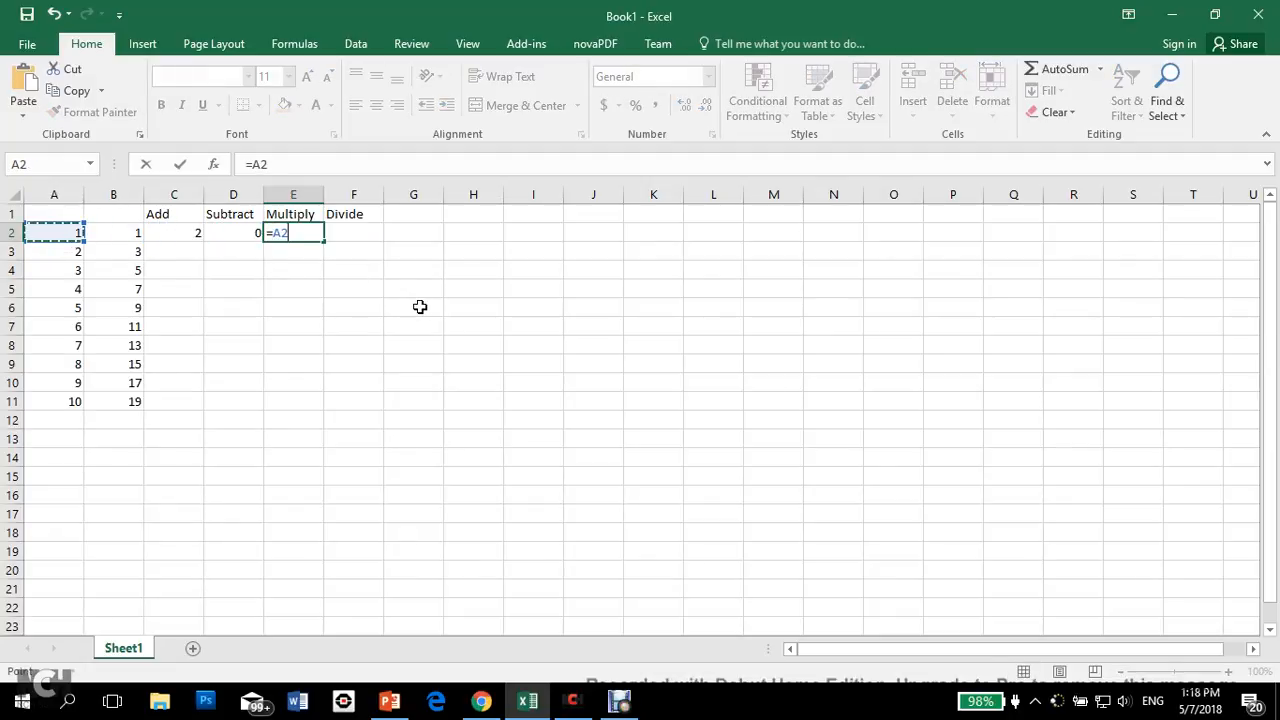
pyautogui.write('*')
pyautogui.press('Left')
pyautogui.press('Left')
pyautogui.press('Left')
pyautogui.press('Return')
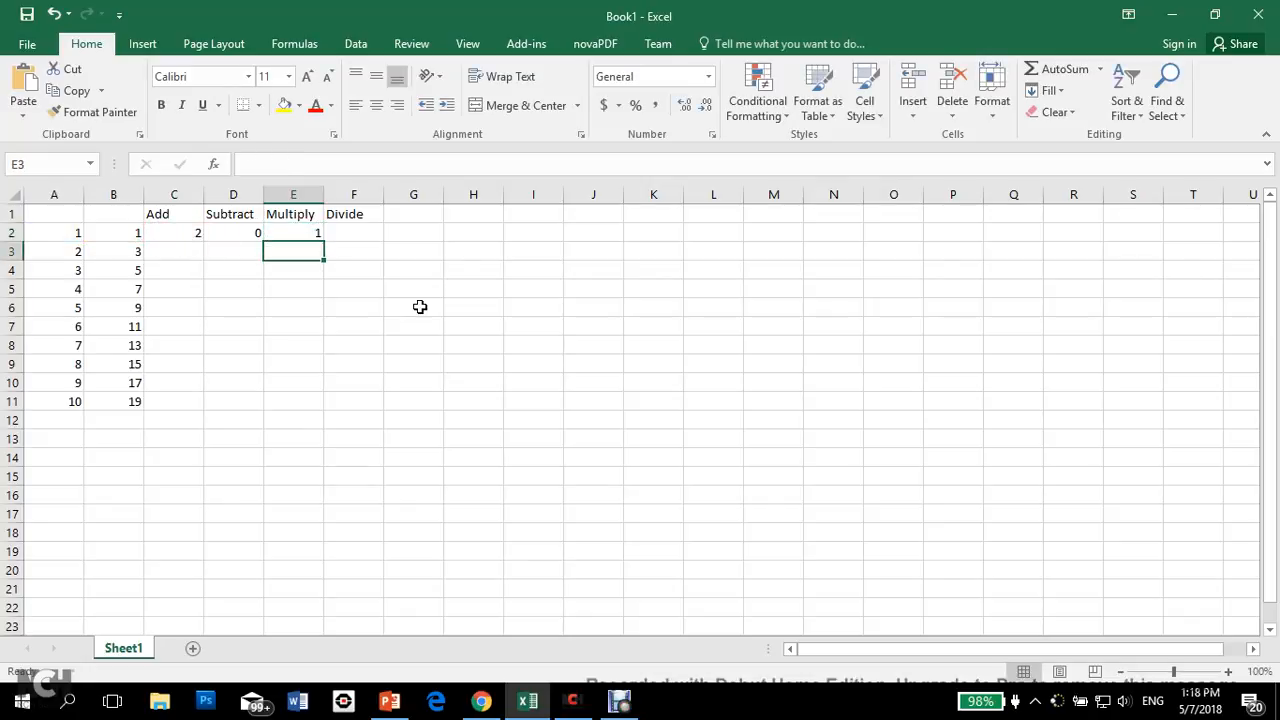
# Step: Enter the formula =A2/B2 in cell F2 under the Divide heading
pyautogui.press('Up')
pyautogui.press('Right')
pyautogui.write('=')
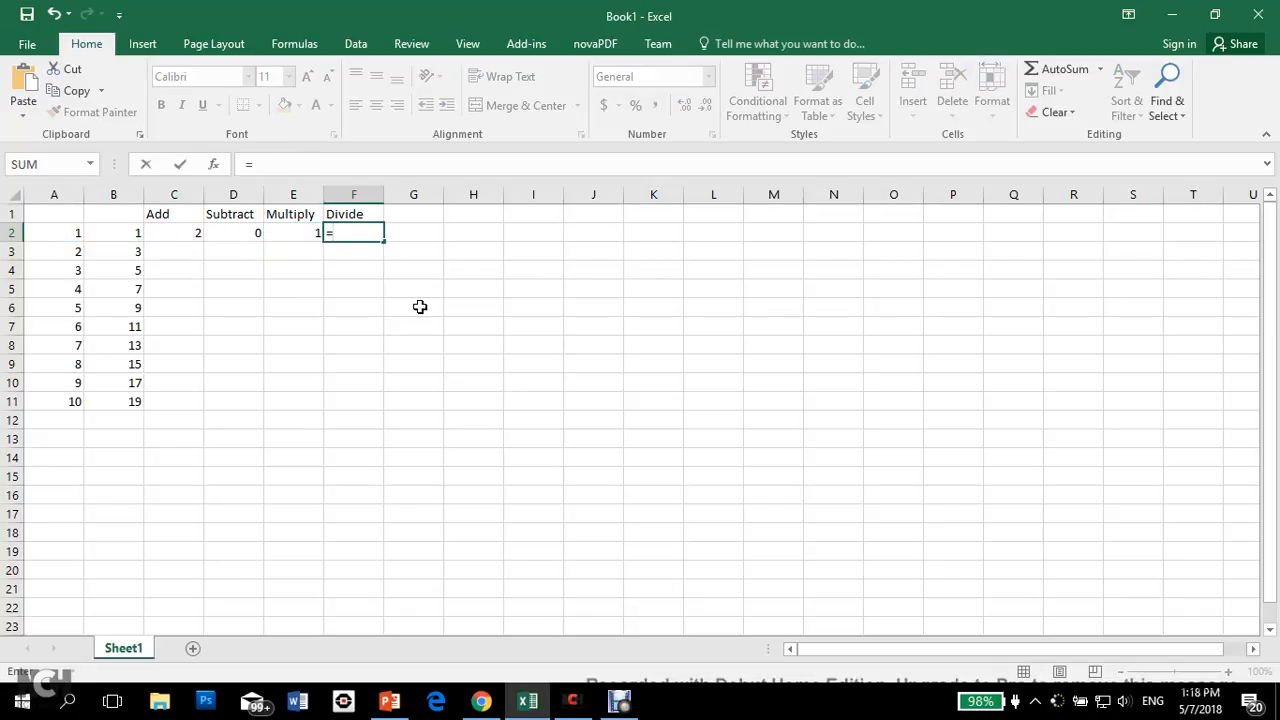
pyautogui.press('Left')
pyautogui.press('Left')
pyautogui.press('Left')
pyautogui.press('Left')
pyautogui.press('Left')
pyautogui.write('/')
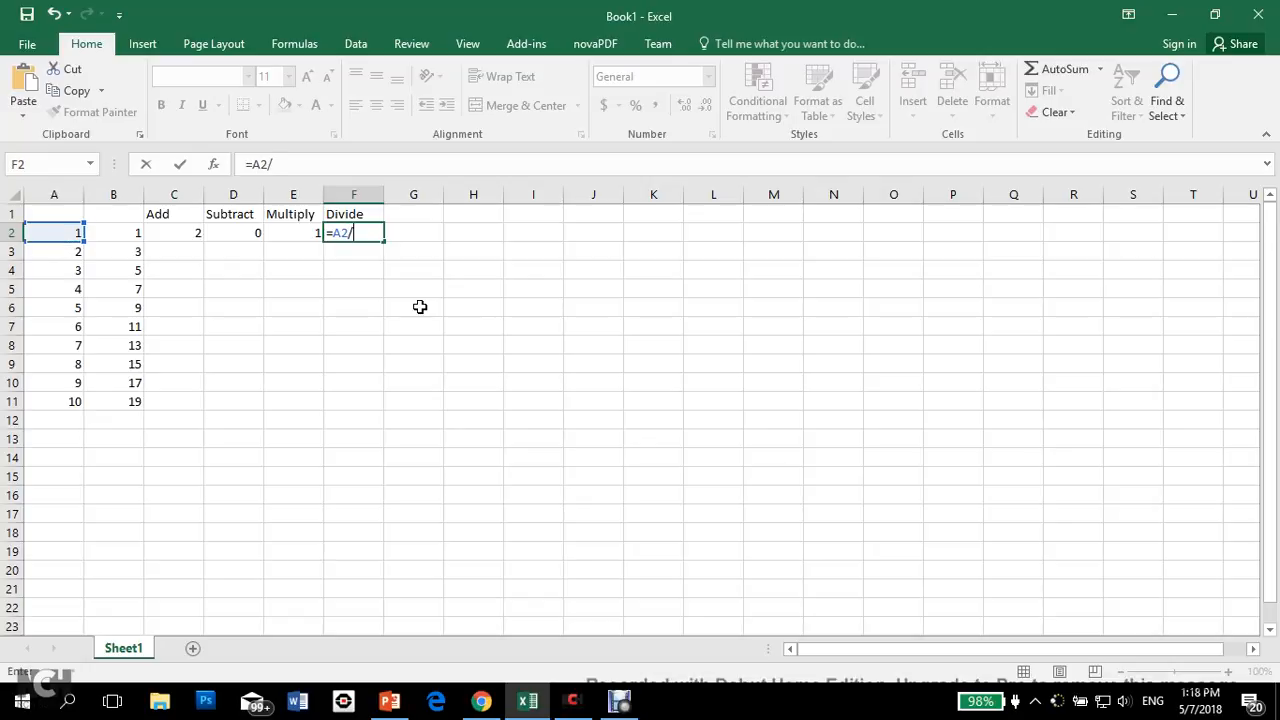
pyautogui.press('Left')
pyautogui.press('Left')
pyautogui.press('Left')
pyautogui.press('Left')
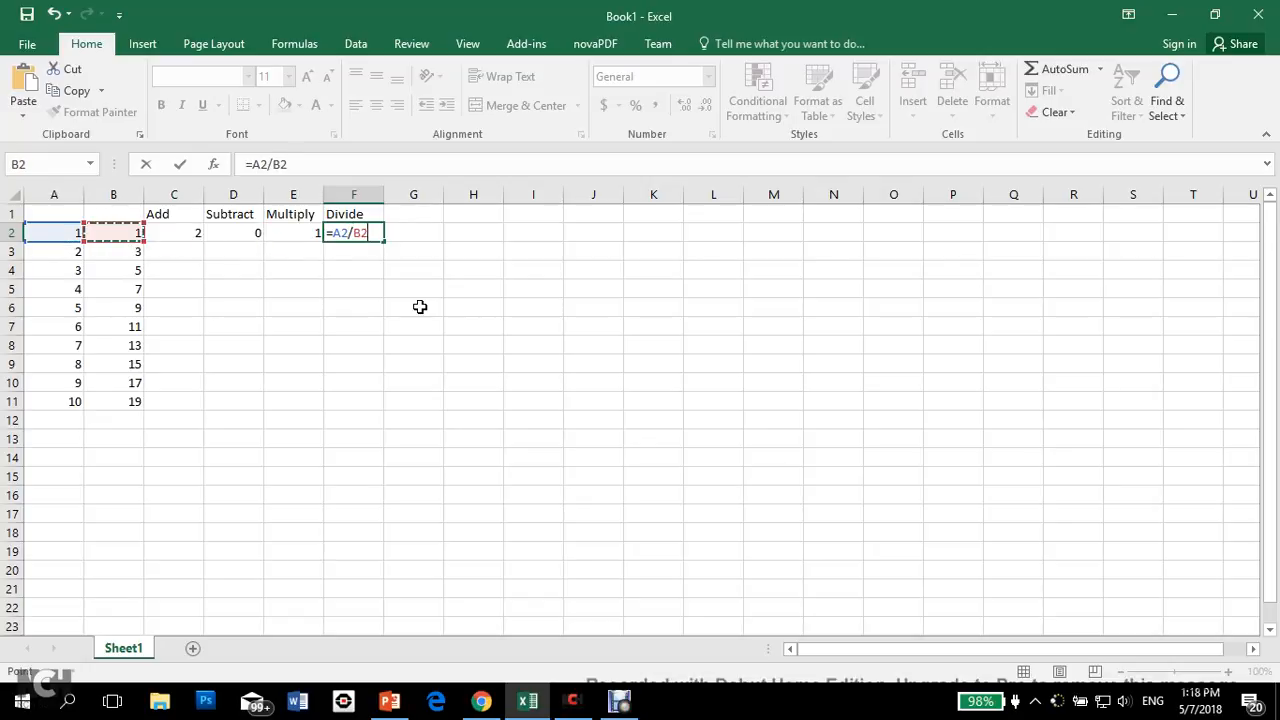
pyautogui.press('Return')
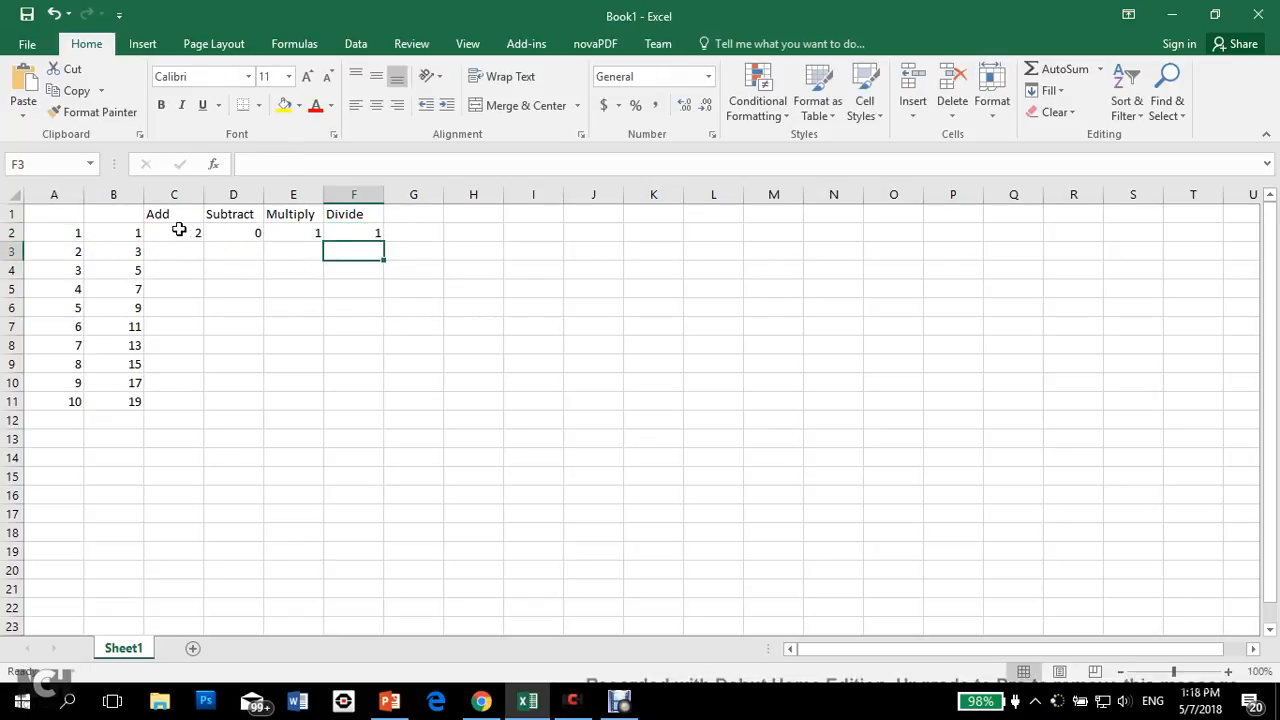
# Step: Fill the four formulas in C2:F2 down to row 11 and clear the selection
pyautogui.moveTo(177, 229); pyautogui.dragTo(365, 233)
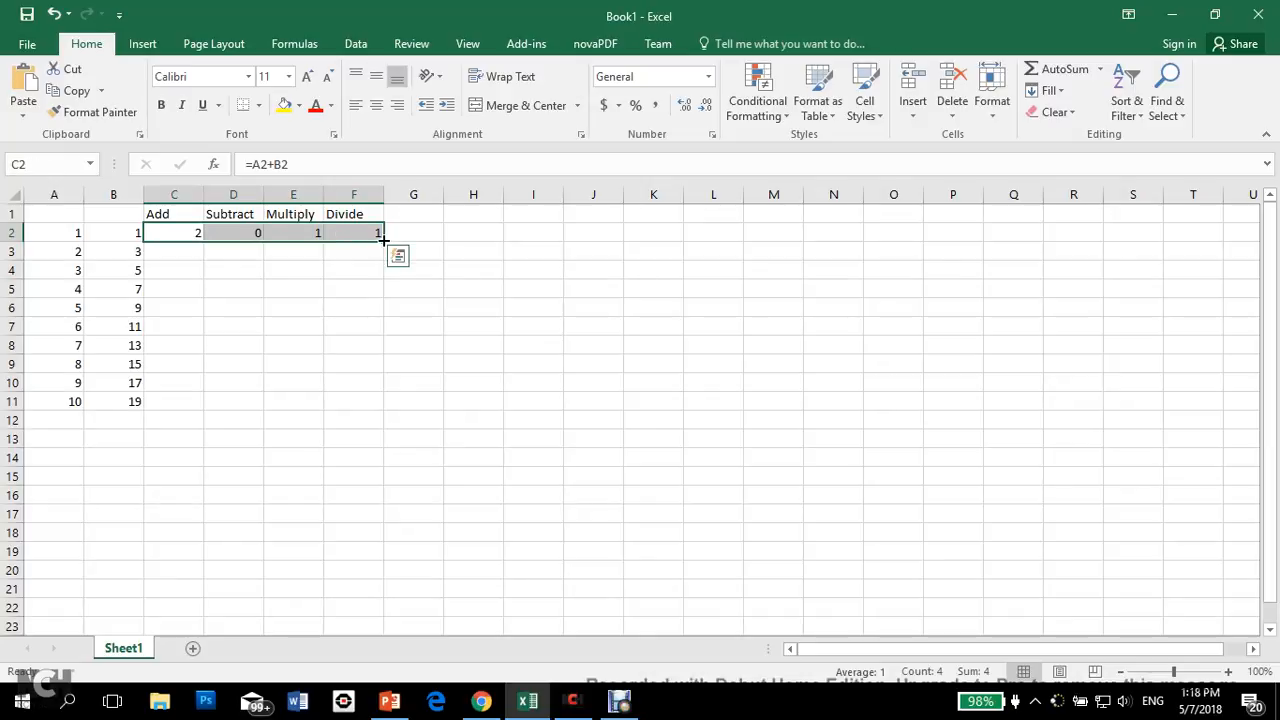
pyautogui.doubleClick(384, 240)
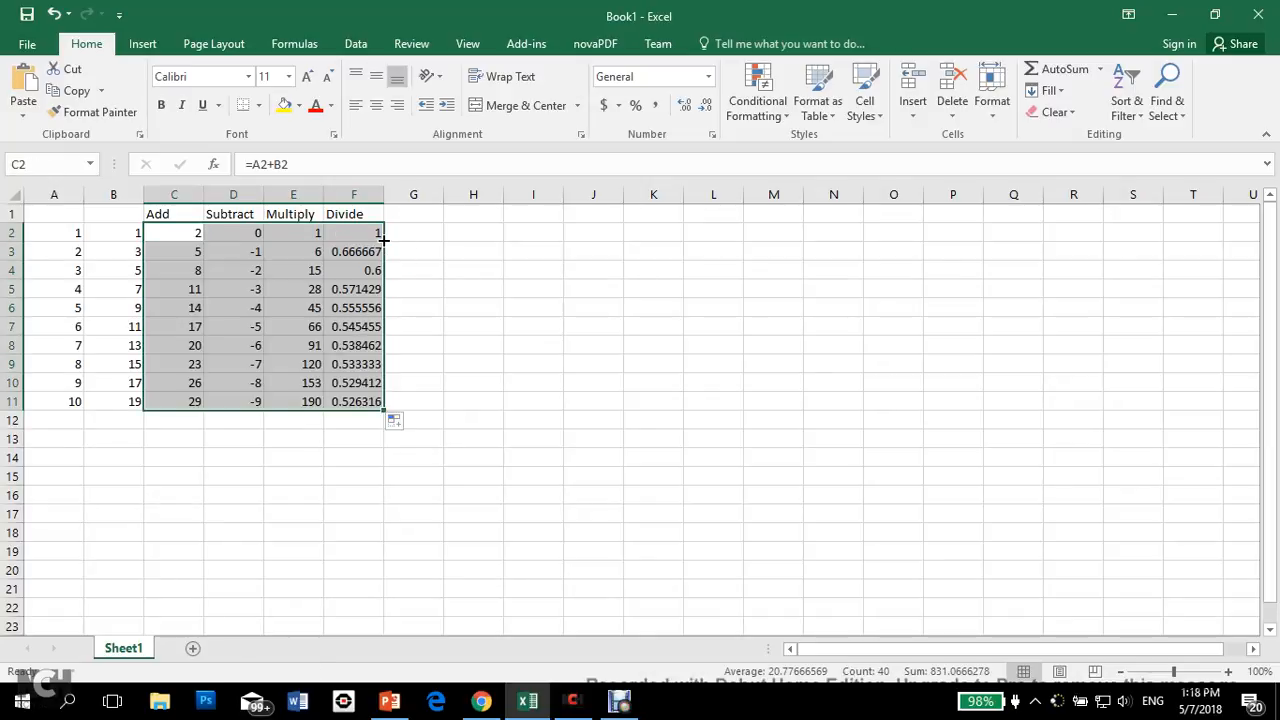
pyautogui.click(341, 457)
# Step: Centre the contents of A1:F11 horizontally and vertically and apply All Borders to the range
pyautogui.moveTo(357, 400); pyautogui.dragTo(63, 211)
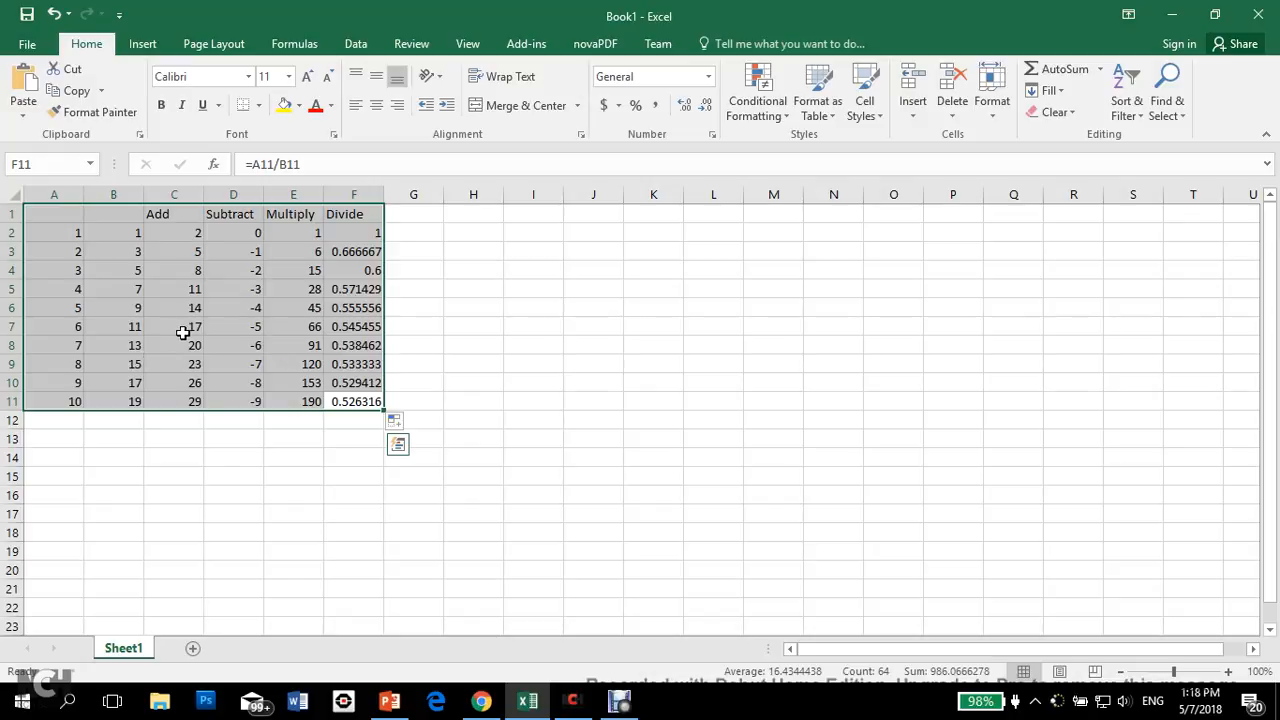
pyautogui.click(377, 106)
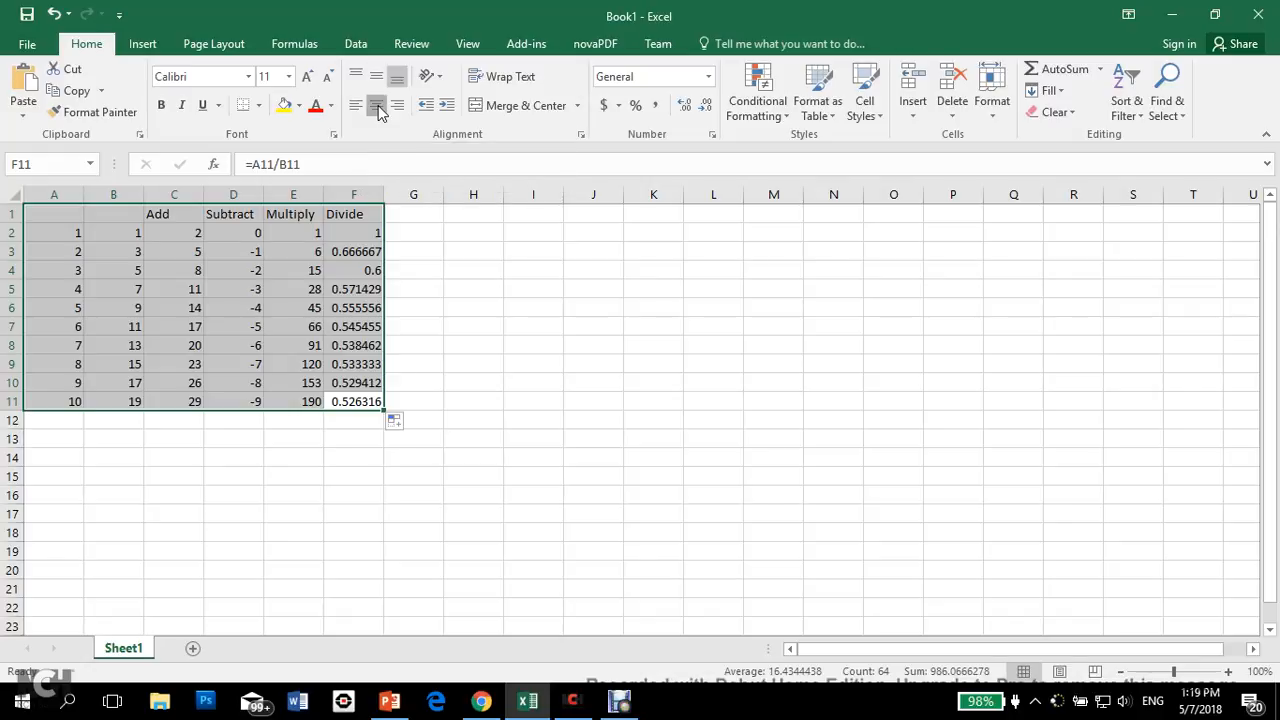
pyautogui.click(377, 82)
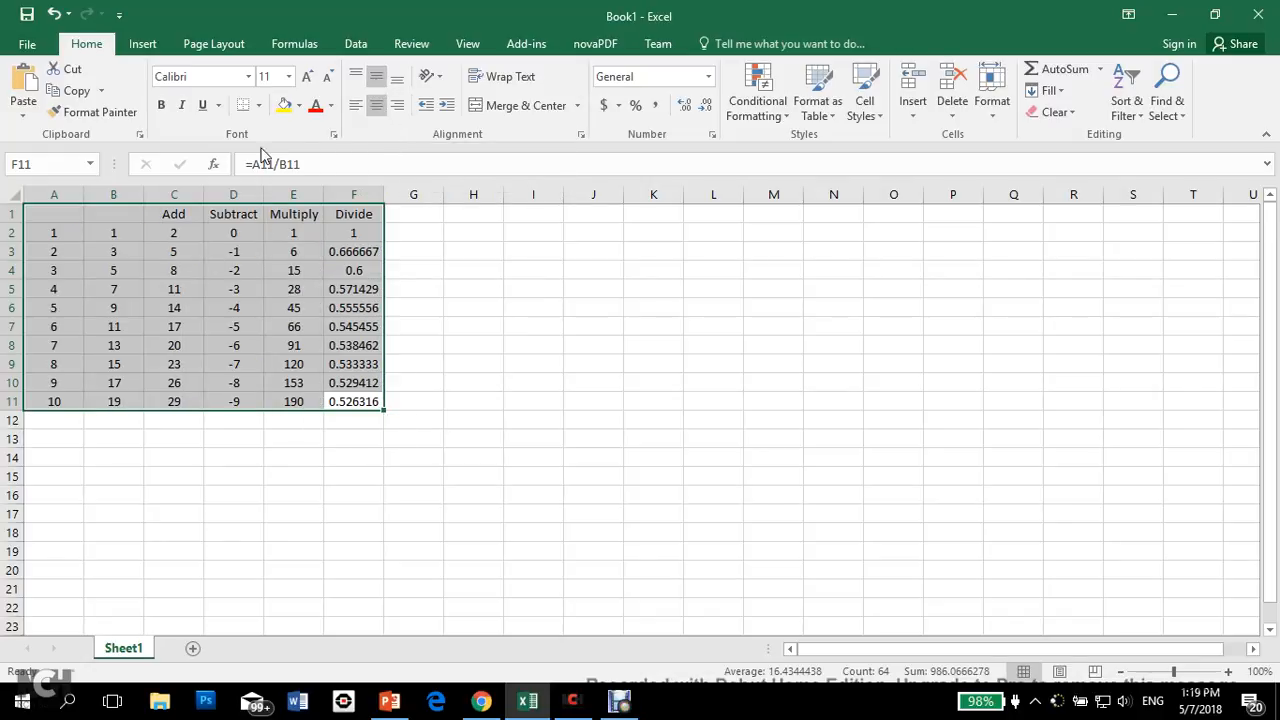
pyautogui.click(258, 106)
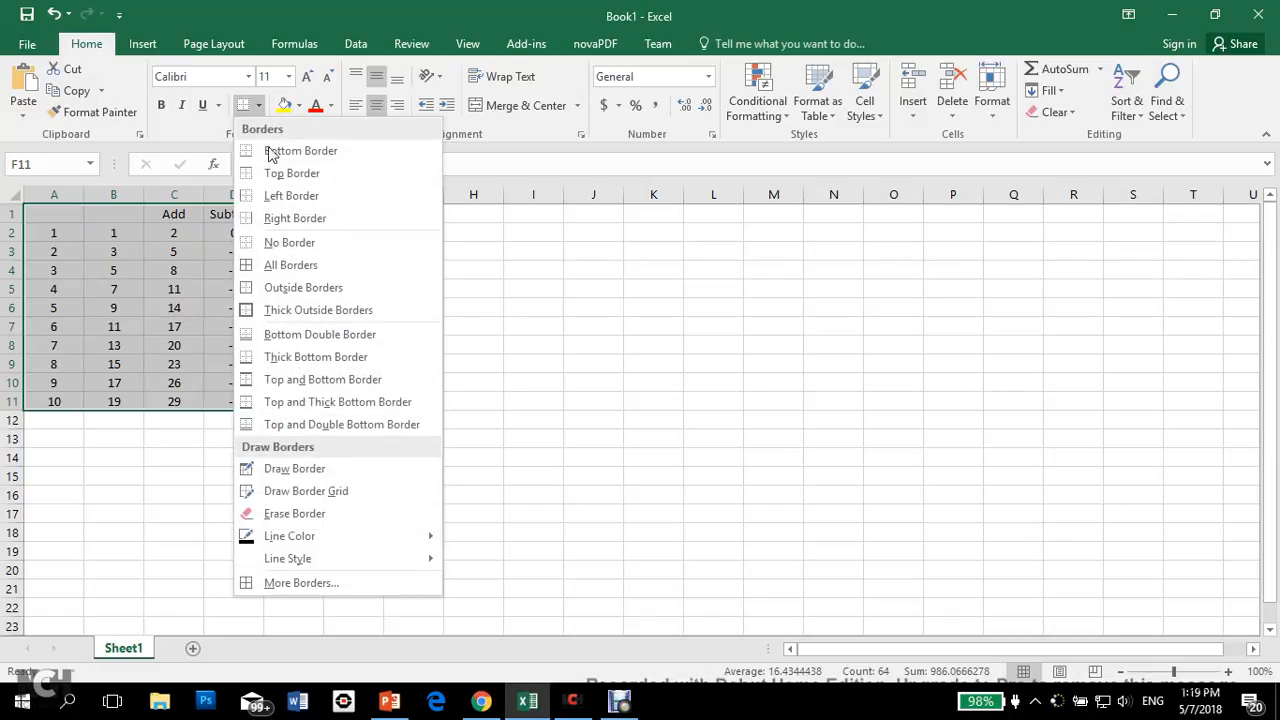
pyautogui.click(273, 267)
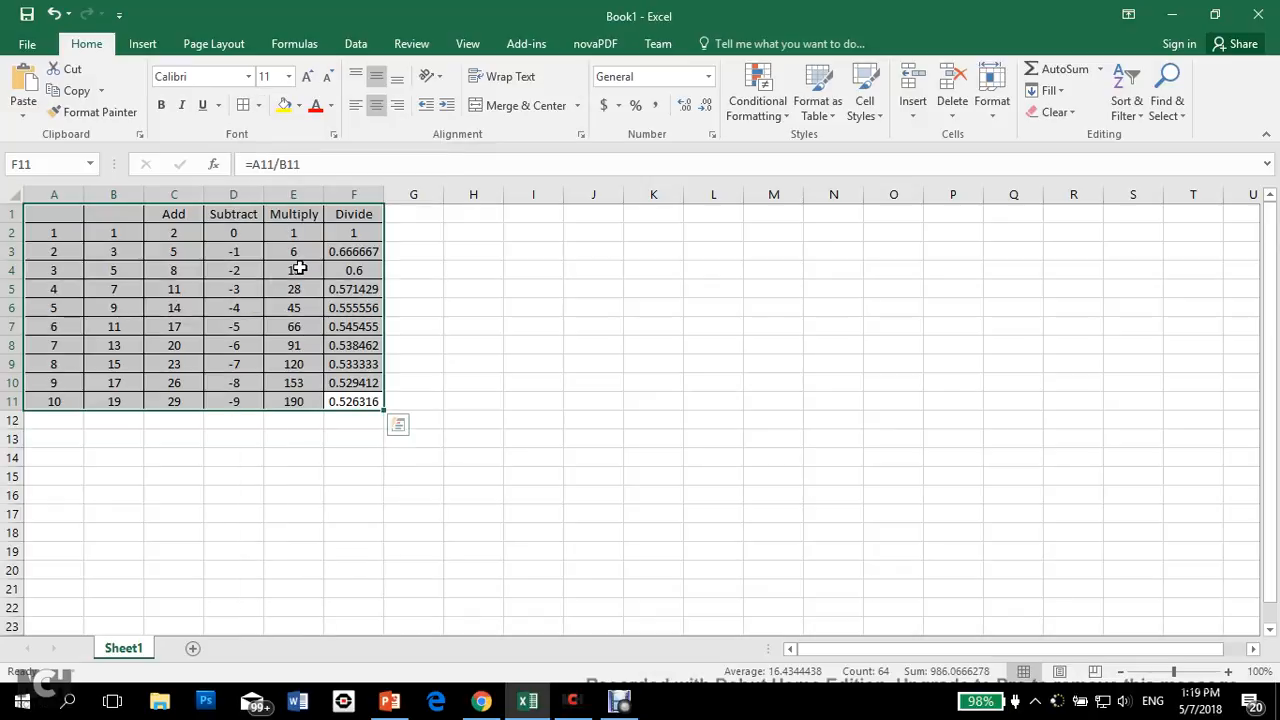
pyautogui.click(265, 252)
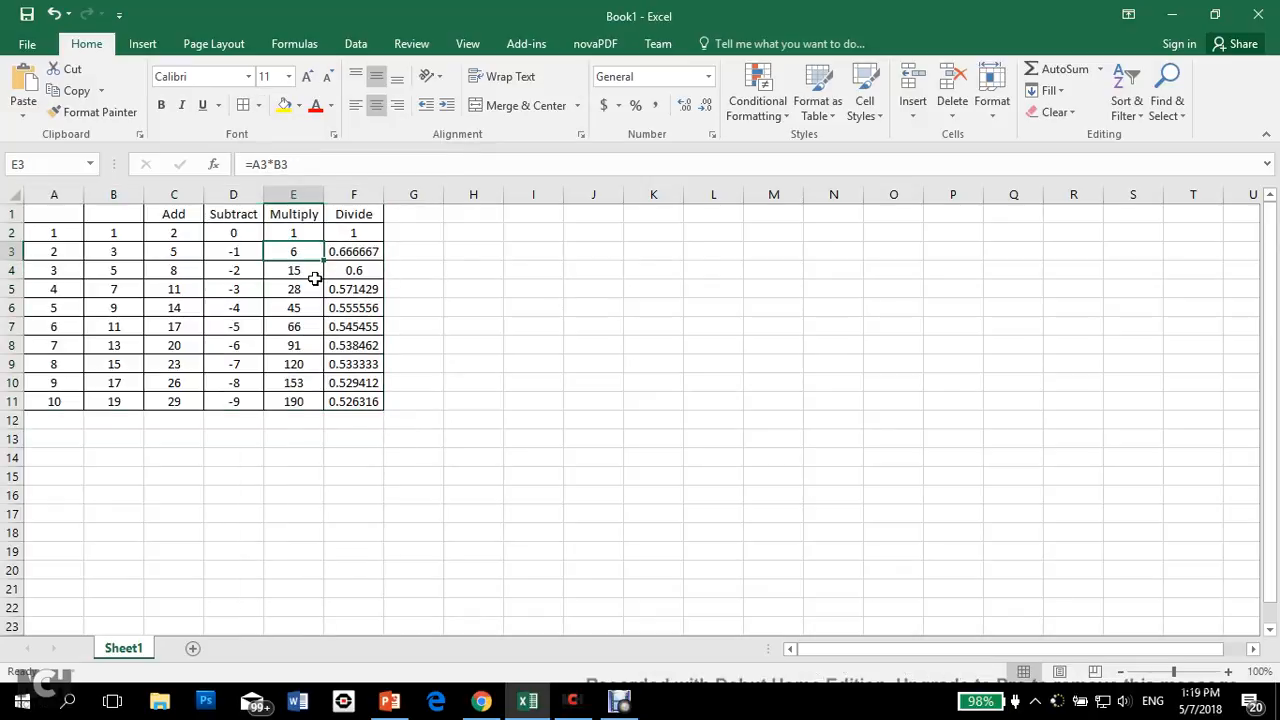
# Step: Print the active worksheet with the default print settings
pyautogui.hotkey('ctrl', 'p')
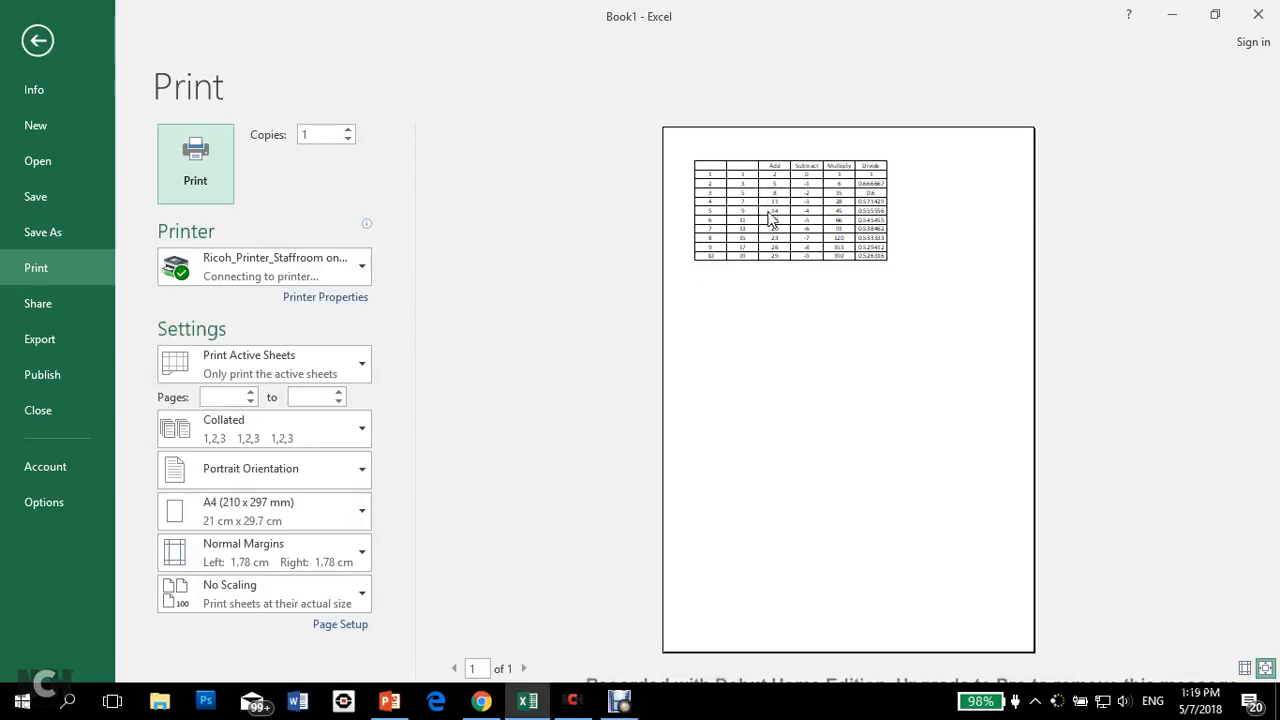
pyautogui.click(205, 163)
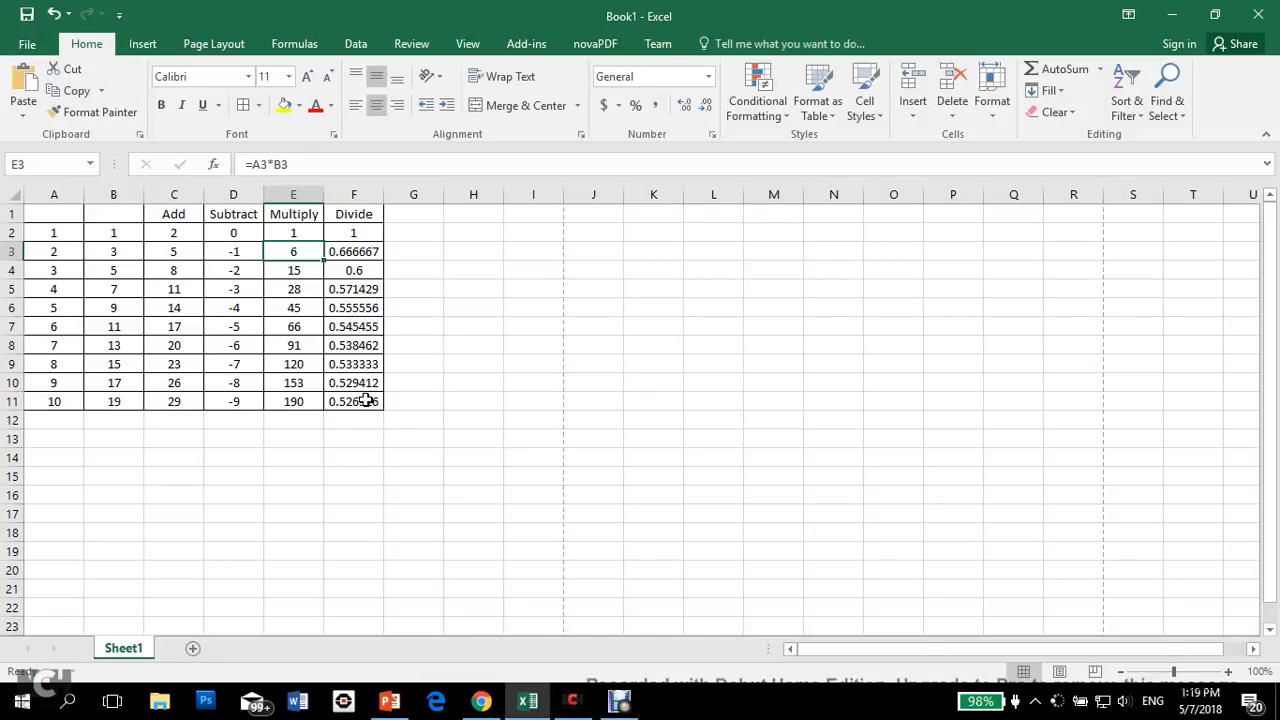
# Step: Format the Divide results in F2:F11 to three decimal places and clear the selection
pyautogui.moveTo(367, 400); pyautogui.dragTo(357, 233)
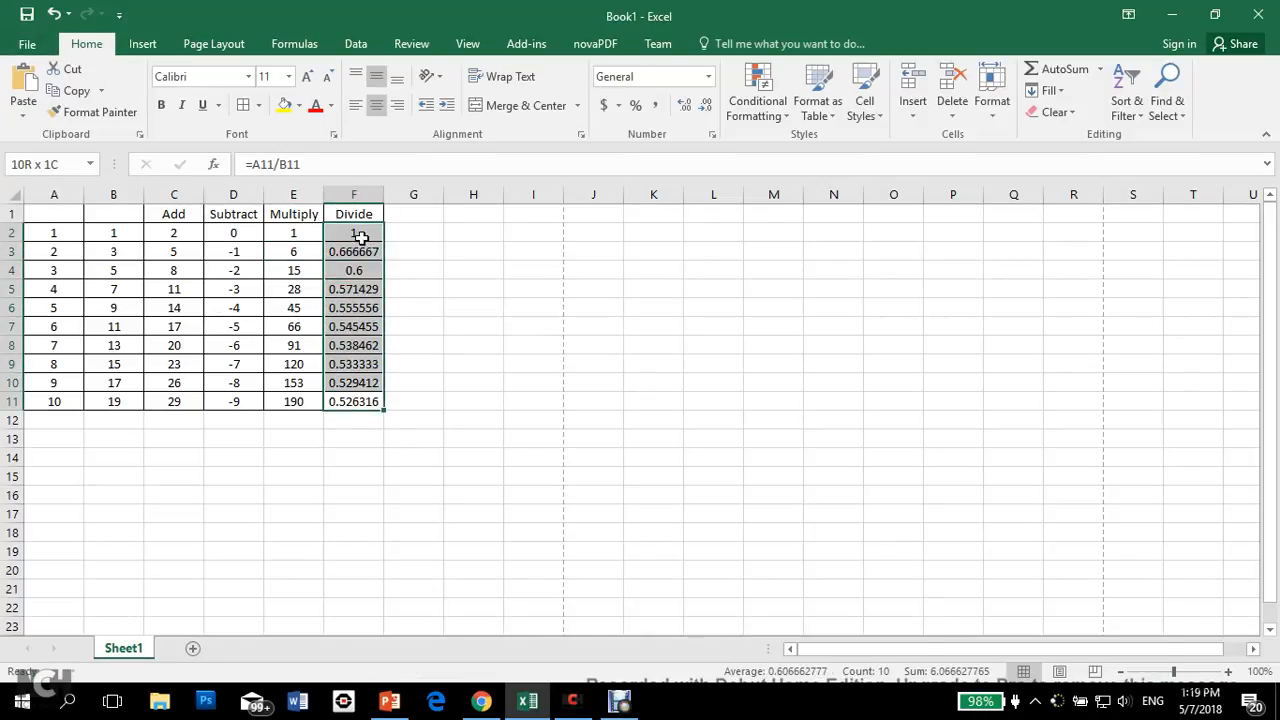
pyautogui.click(707, 105)
pyautogui.click(707, 105)
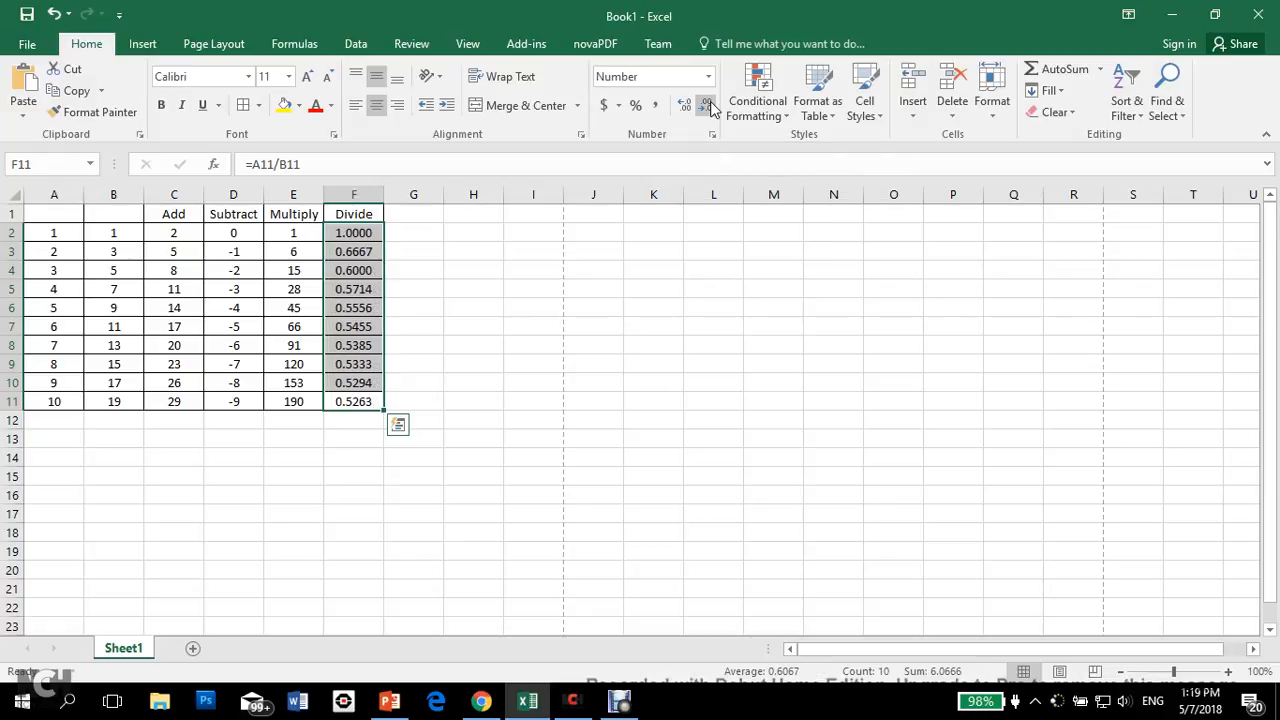
pyautogui.click(707, 105)
pyautogui.click(707, 105)
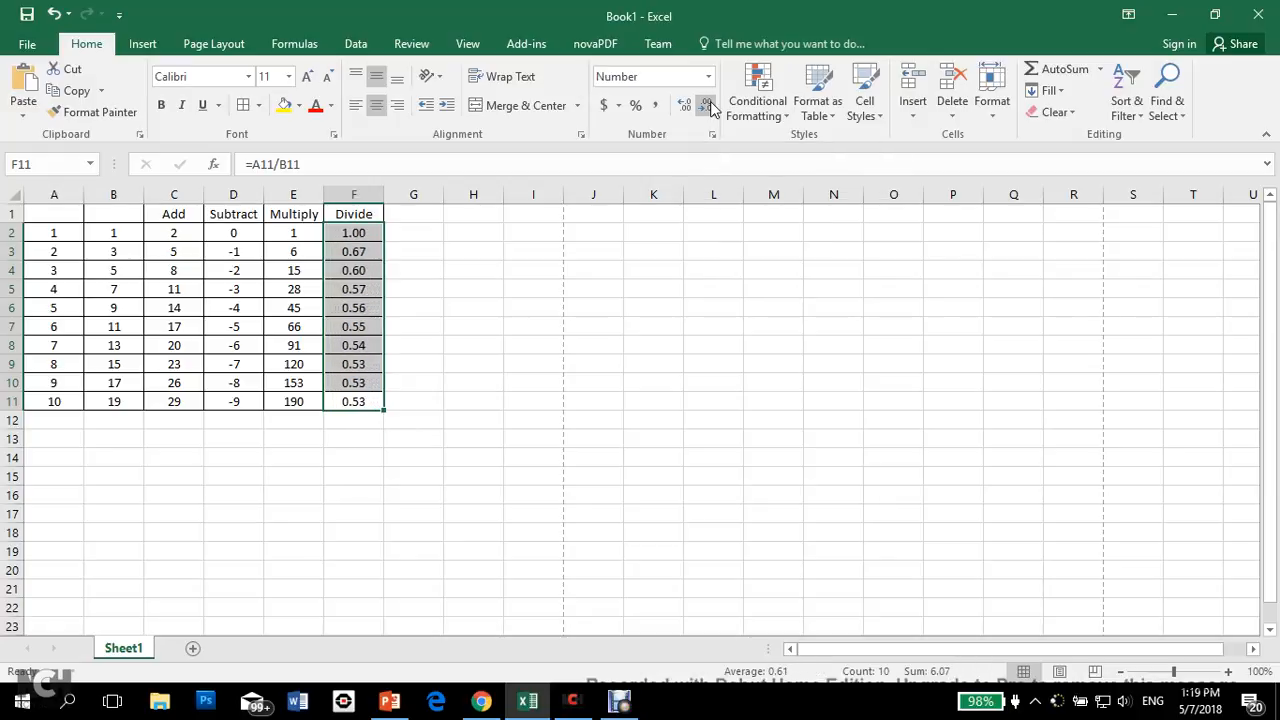
pyautogui.click(708, 104)
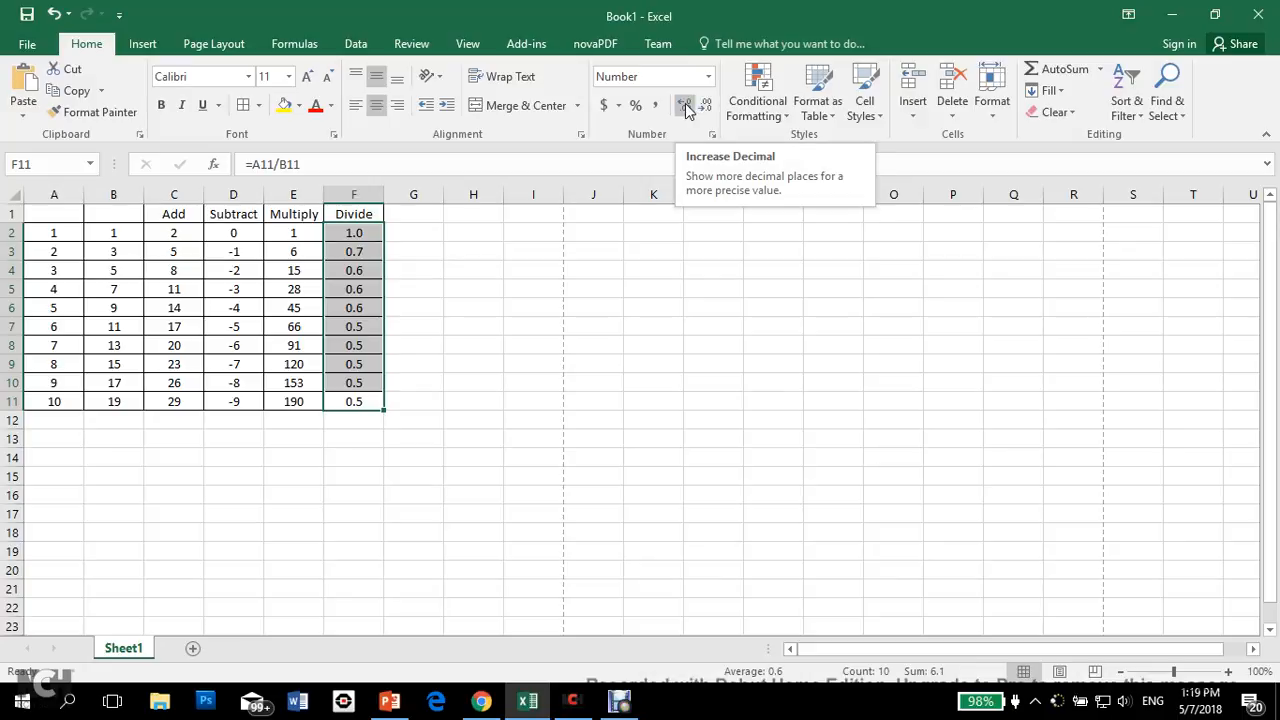
pyautogui.click(686, 106)
pyautogui.click(686, 106)
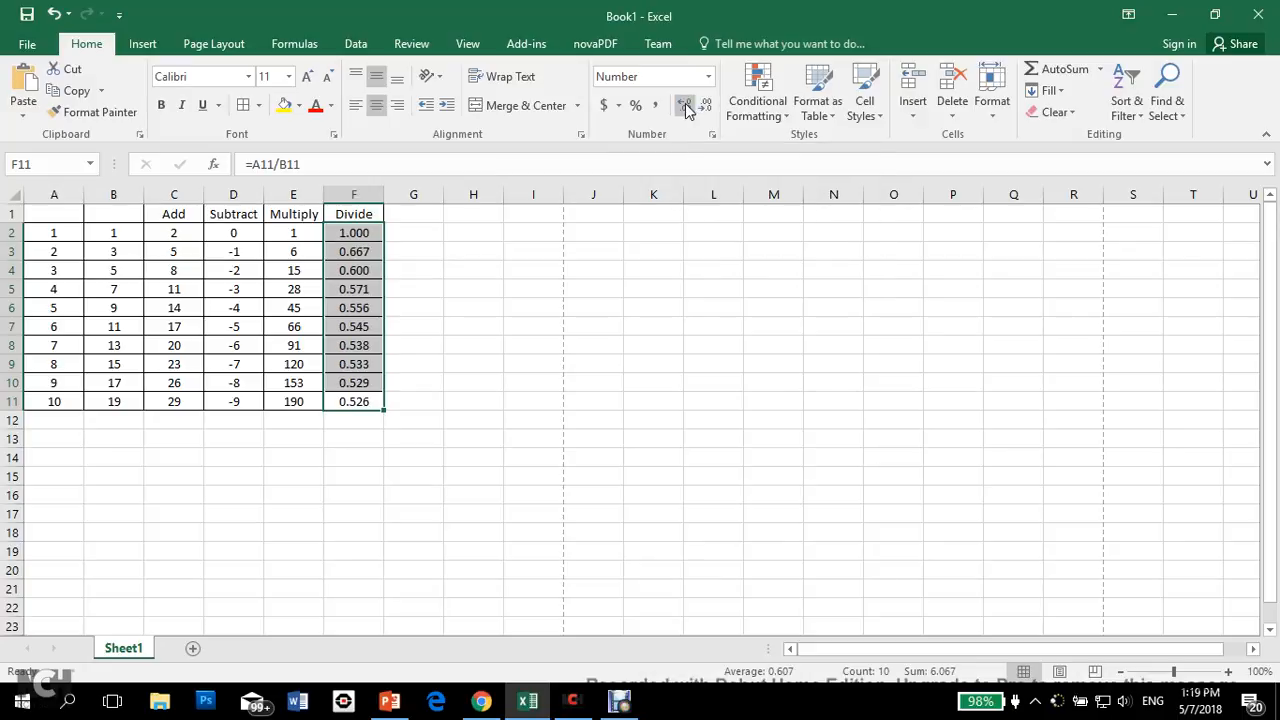
pyautogui.click(492, 328)
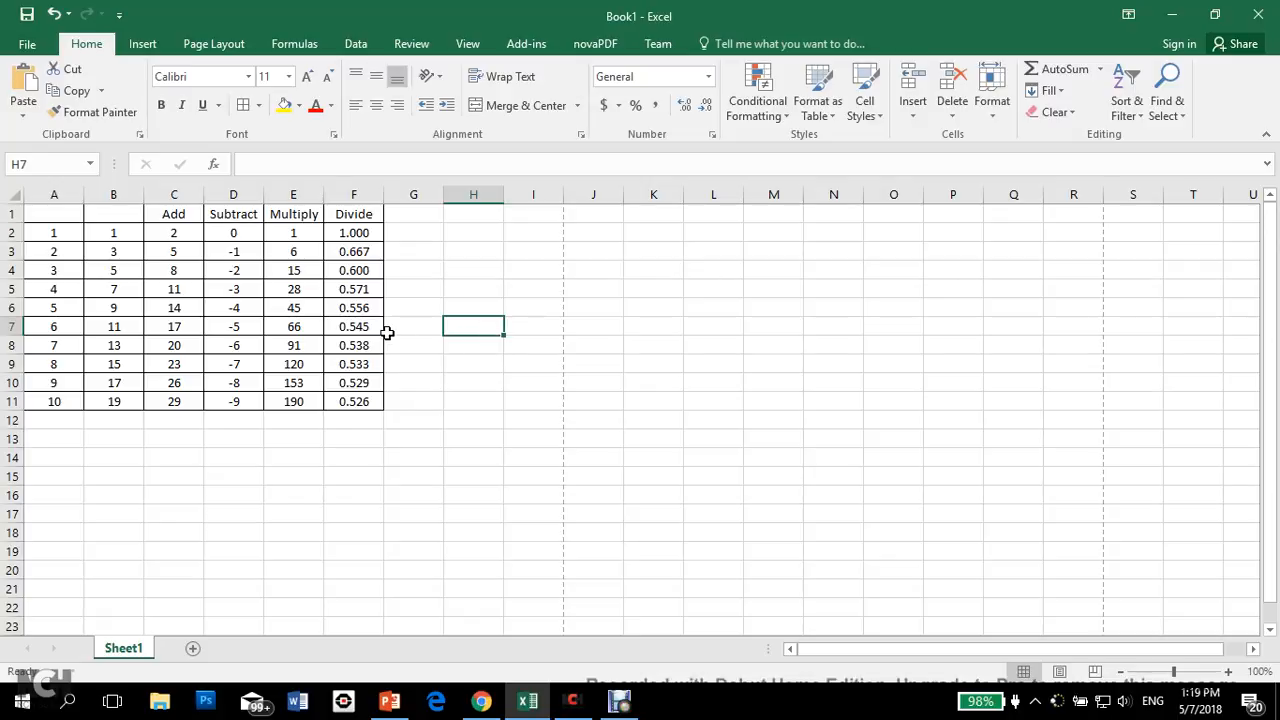
# Step: Remove all borders from the entire worksheet and delete all of its contents
pyautogui.click(14, 196)
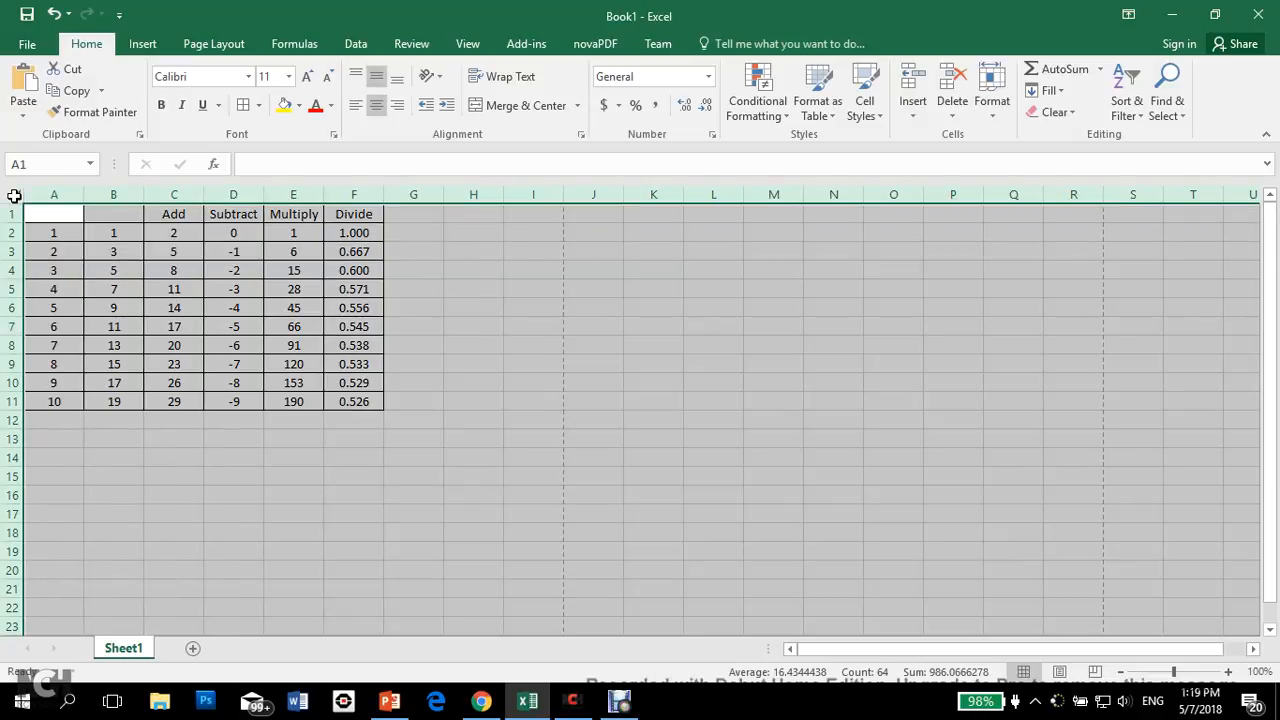
pyautogui.click(259, 106)
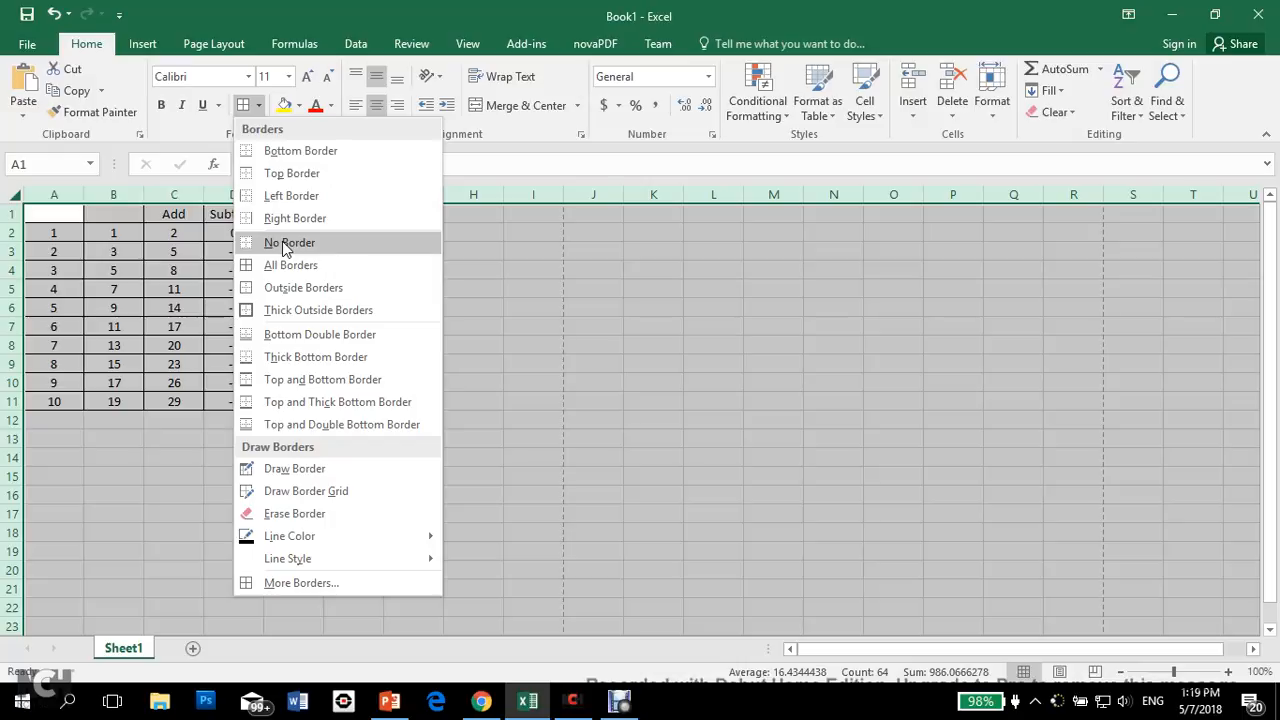
pyautogui.click(289, 243)
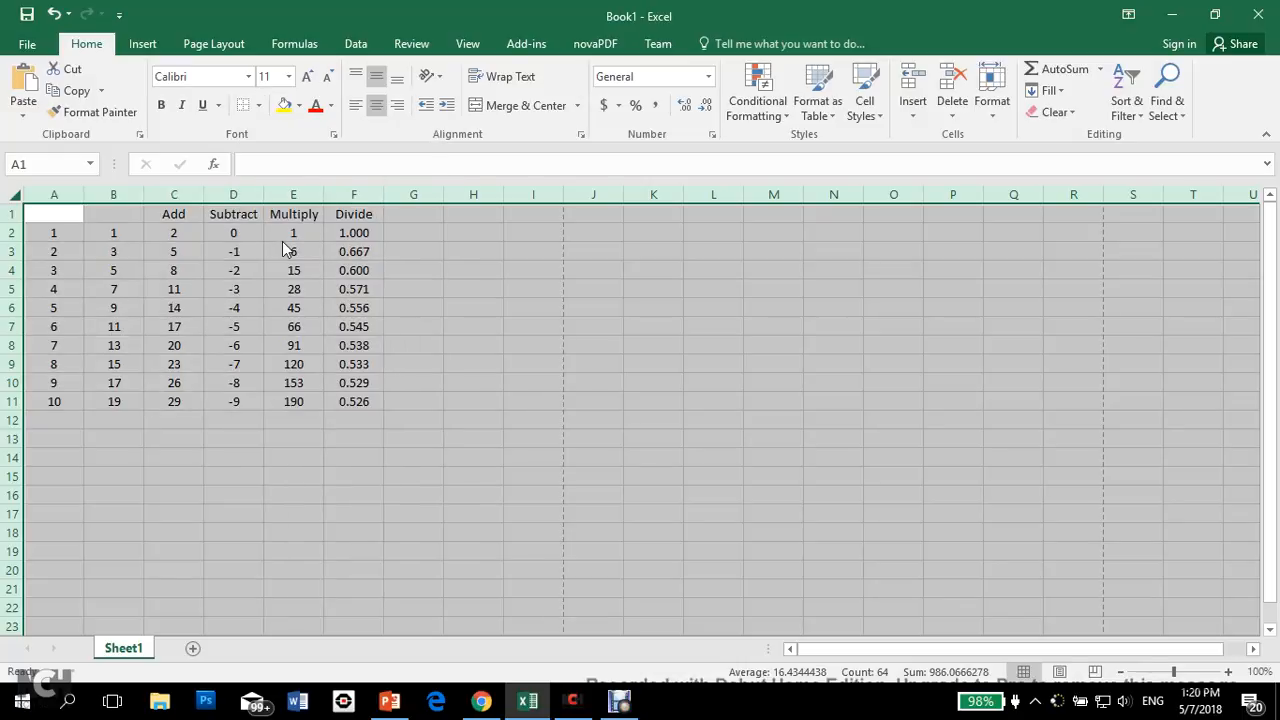
pyautogui.press('Delete')
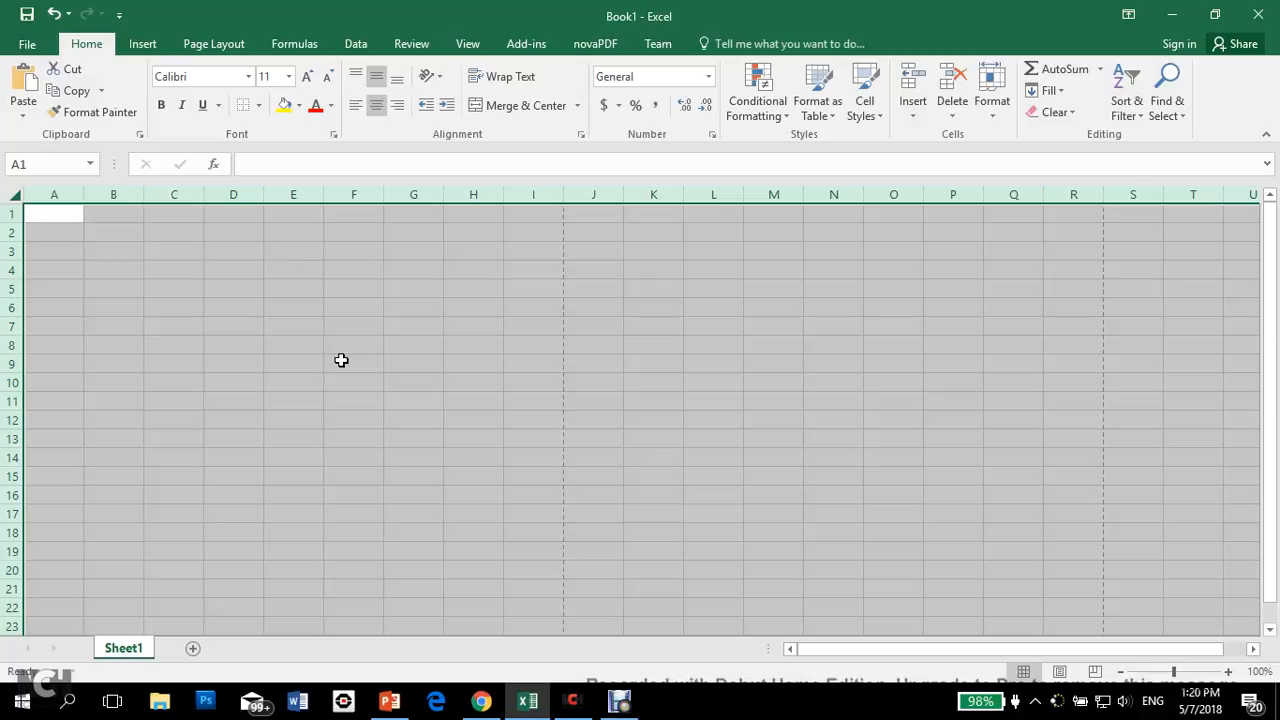
pyautogui.click(295, 363)
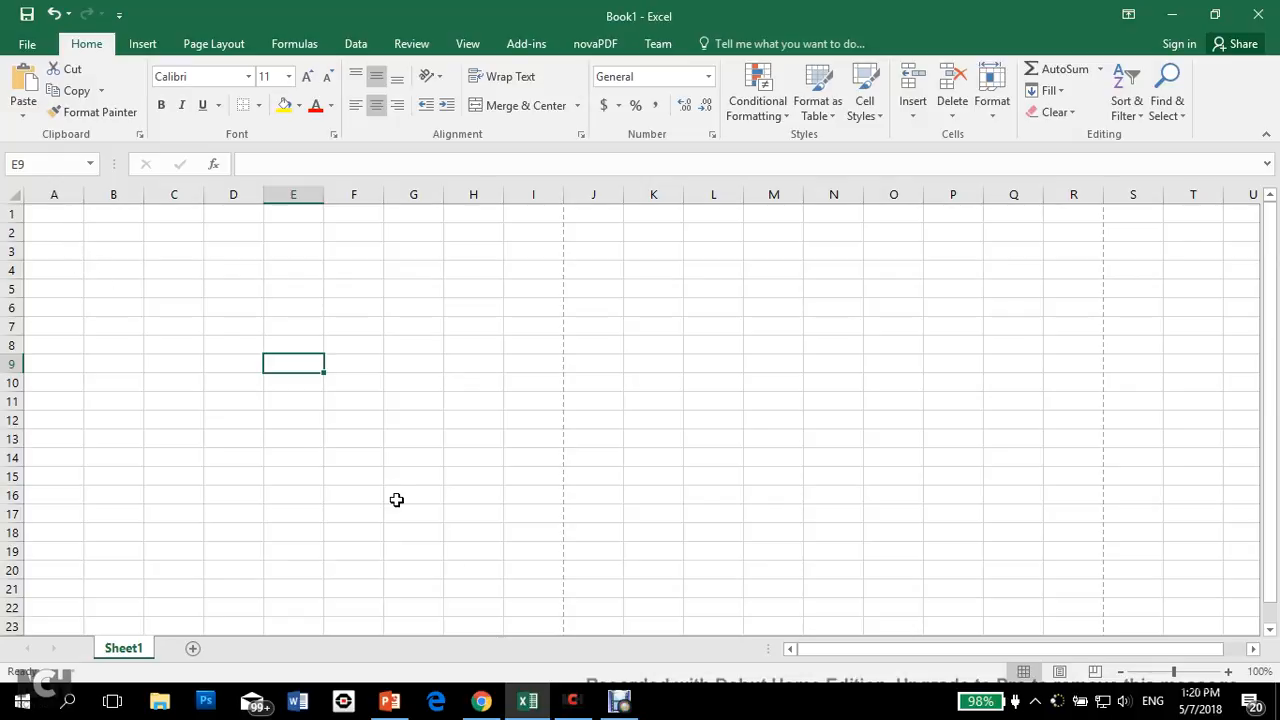
# Step: Switch to Chrome and search Google in a new tab for "random excel function", skimming the results
pyautogui.moveTo(482, 703)
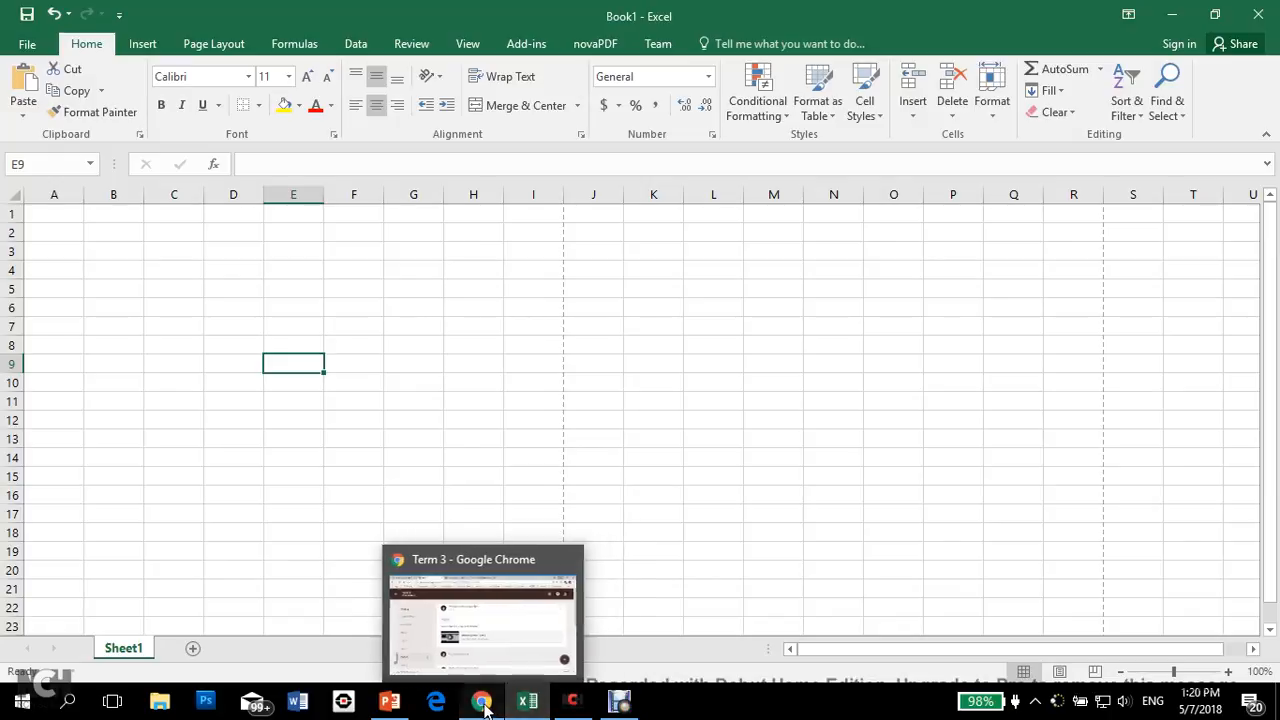
pyautogui.click(482, 703)
pyautogui.click(750, 15)
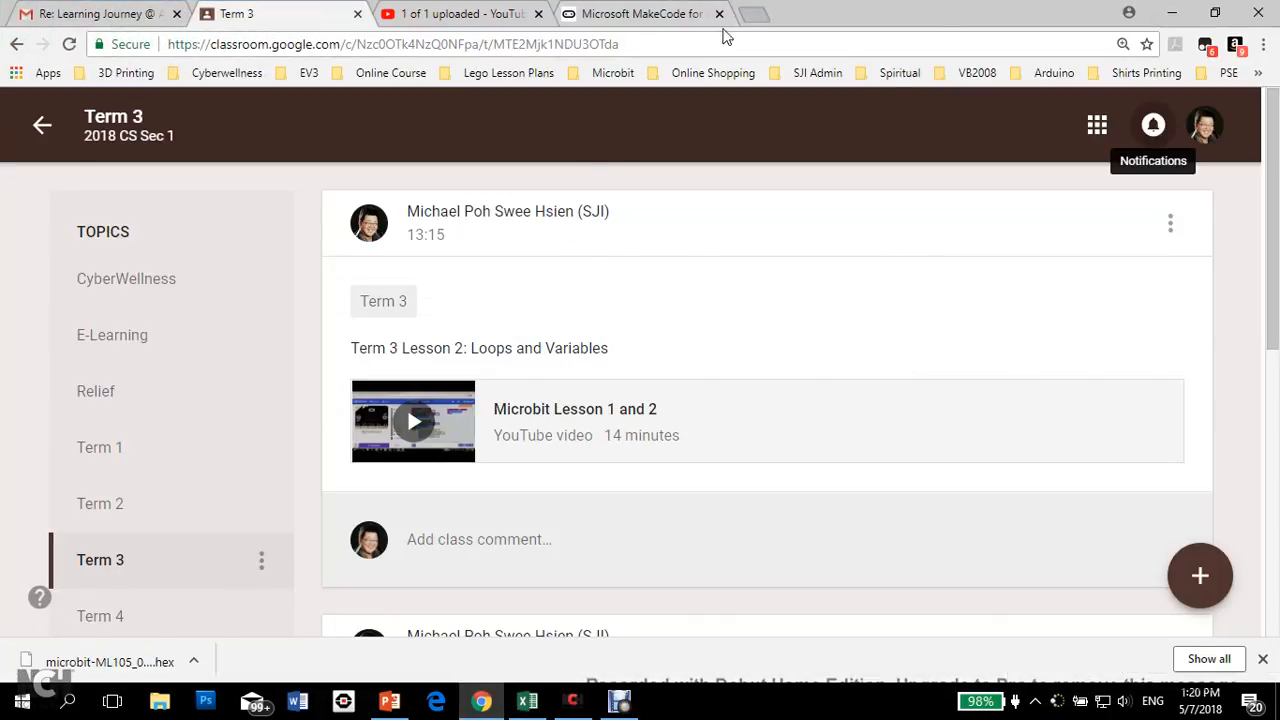
pyautogui.write('random ')
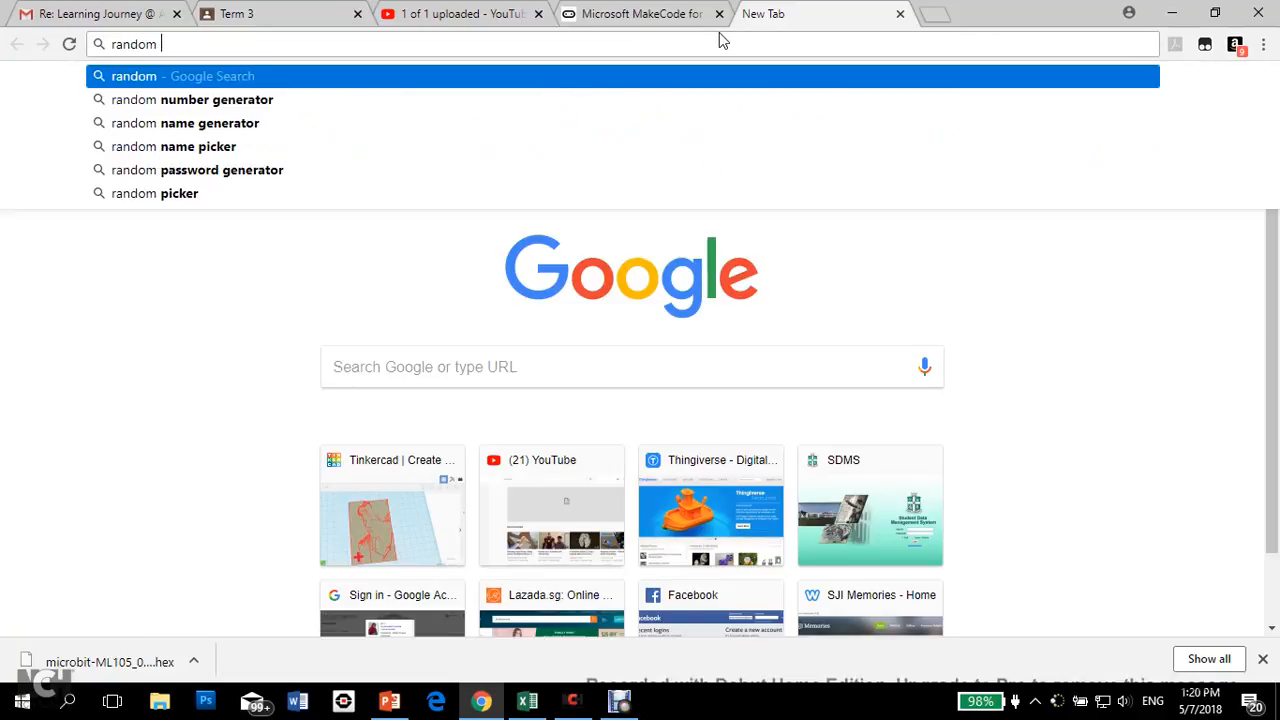
pyautogui.write('excep')
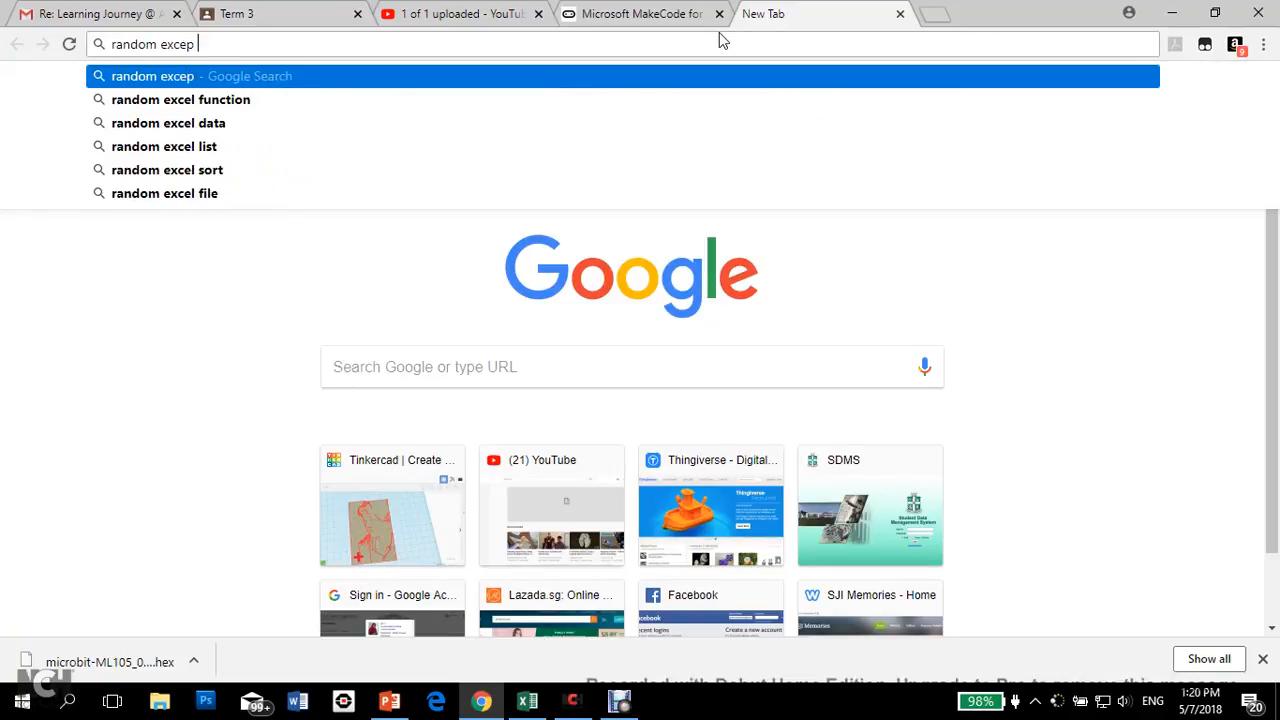
pyautogui.press('Down')
pyautogui.press('Return')
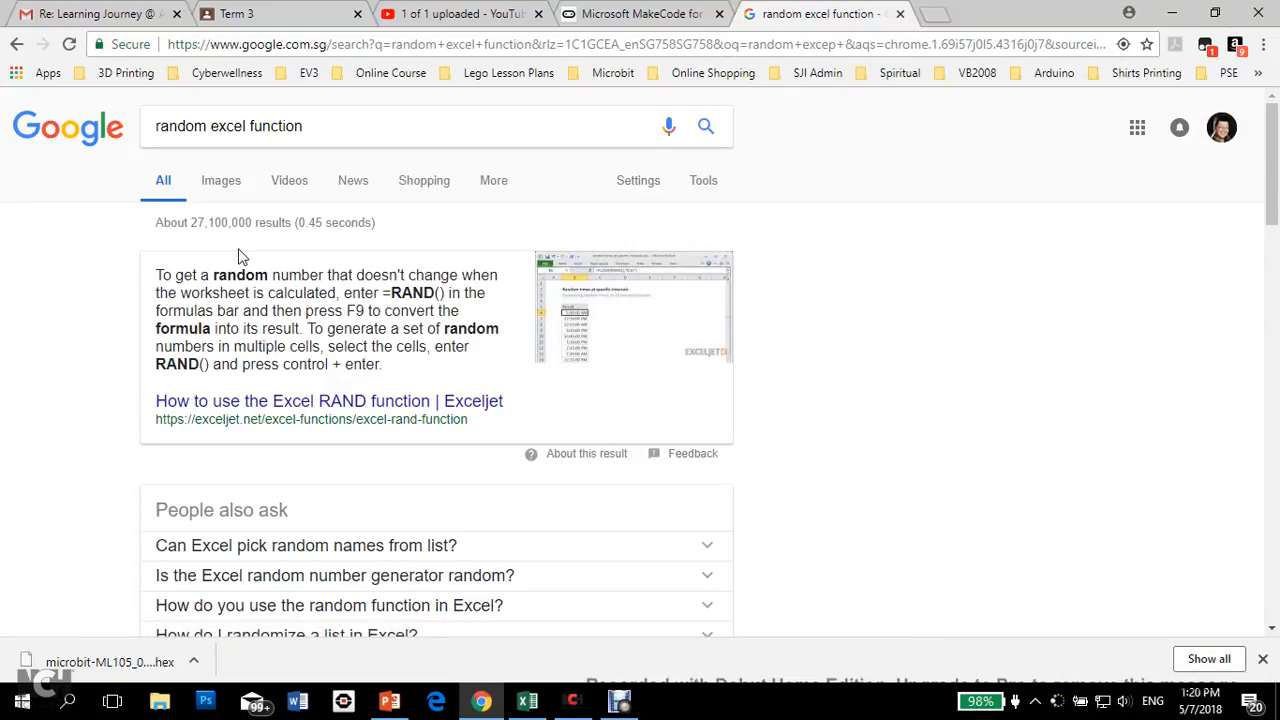
pyautogui.scroll(-2, 239, 257)
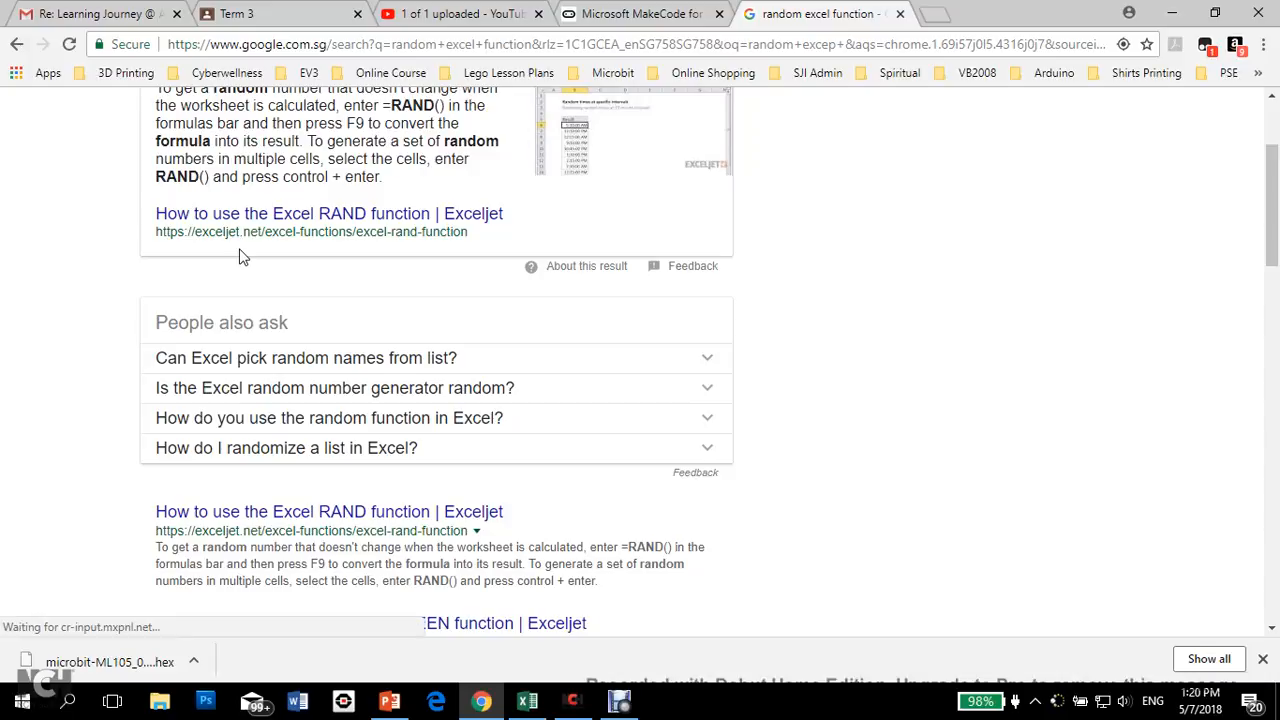
pyautogui.scroll(2, 239, 257)
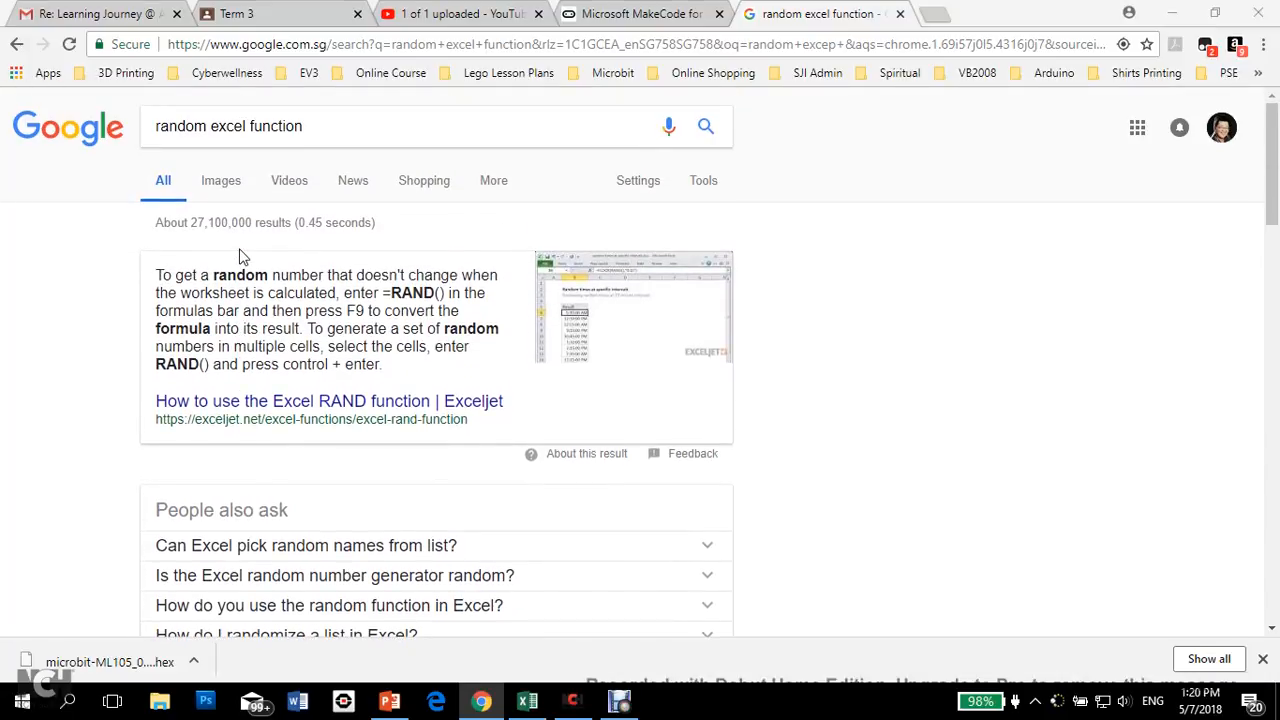
# Step: Return to the Excel workbook and enter the formula =RAND() in cell A2
pyautogui.hotkey('alt', 'Tab')
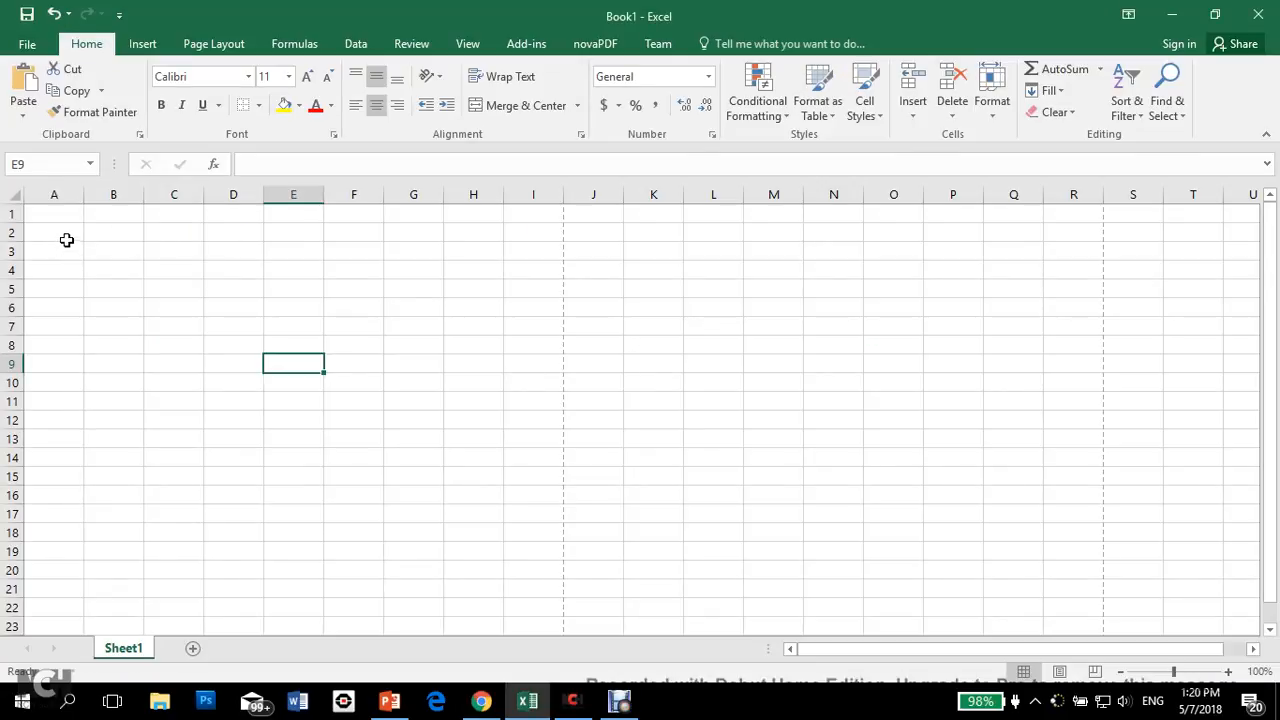
pyautogui.click(66, 234)
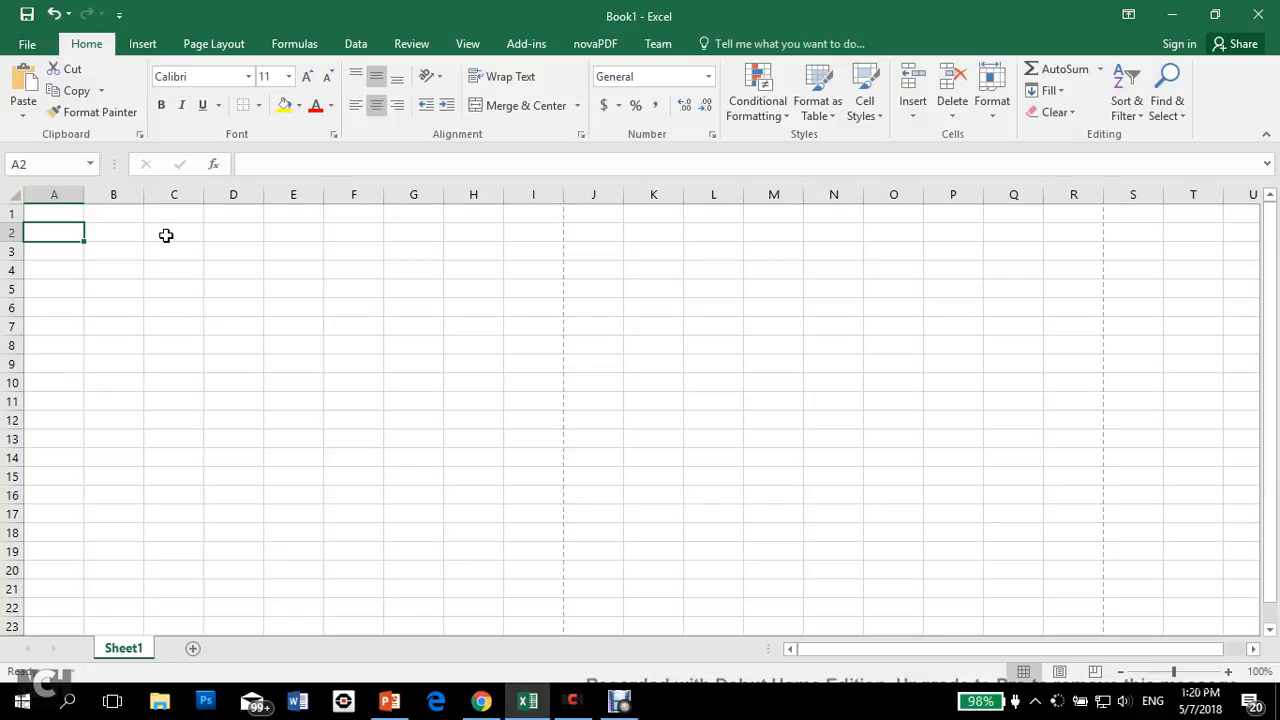
pyautogui.write('=')
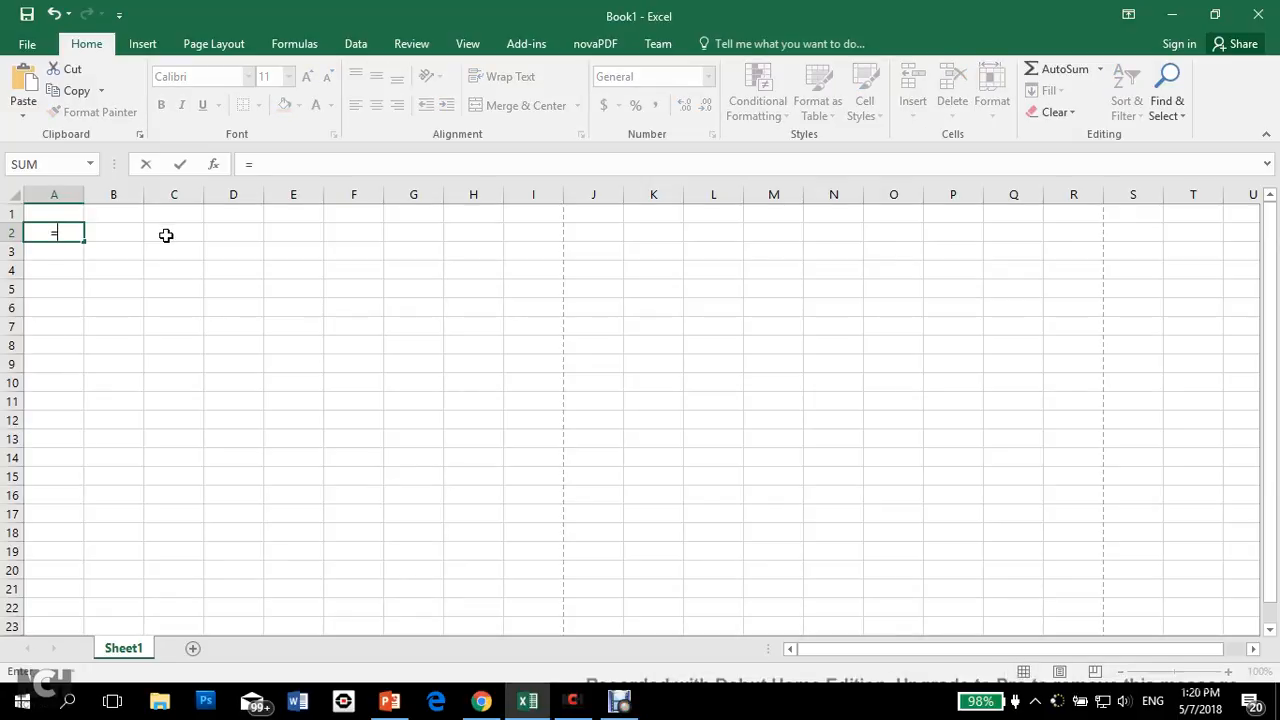
pyautogui.write('rand')
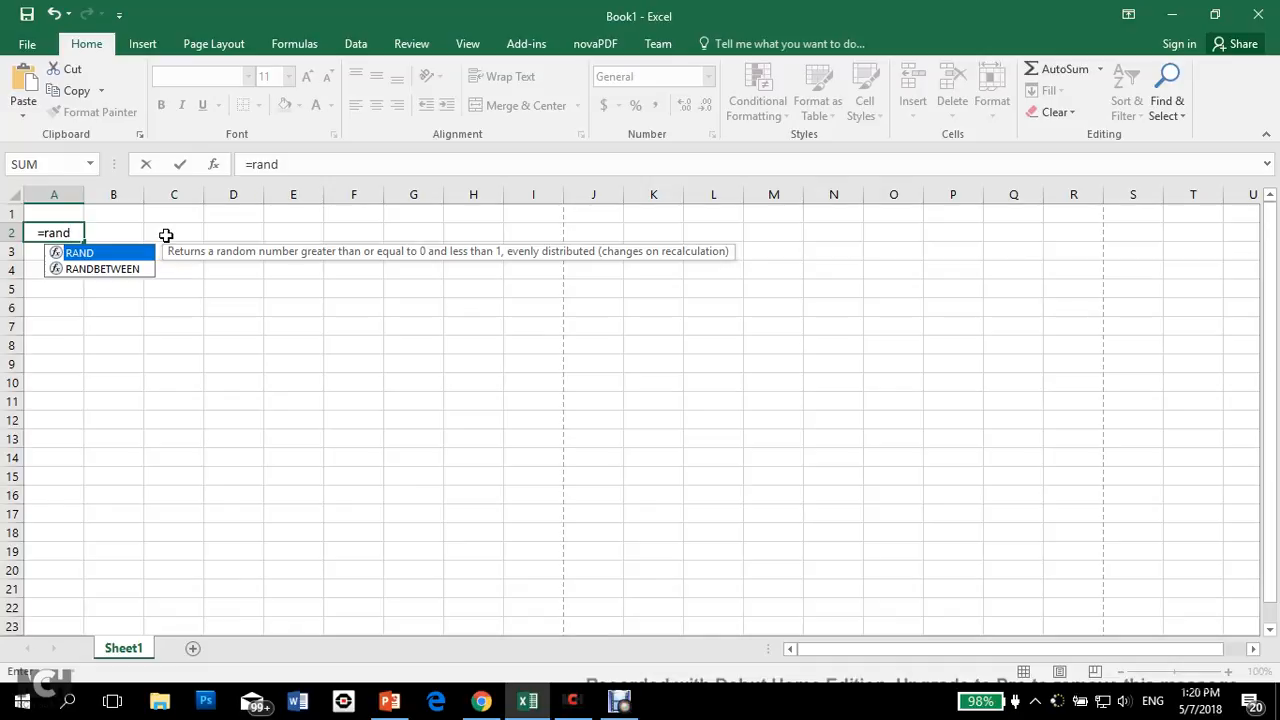
pyautogui.write('()')
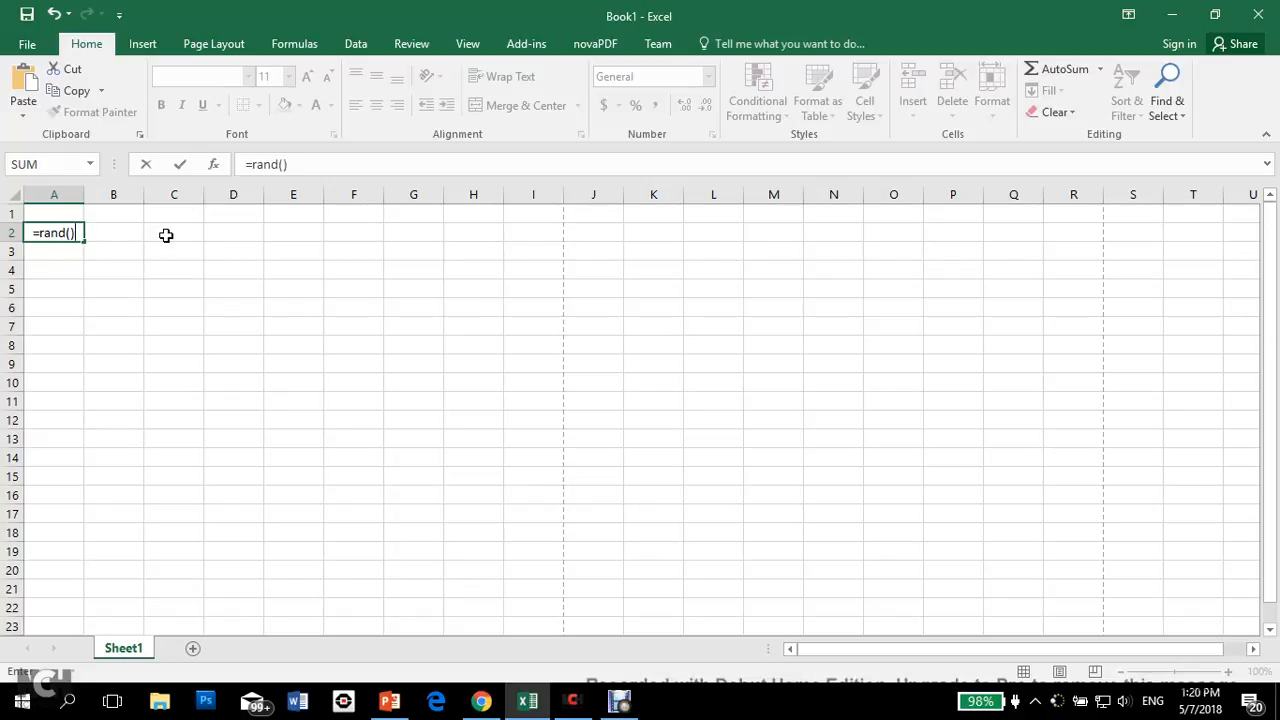
pyautogui.press('Return')
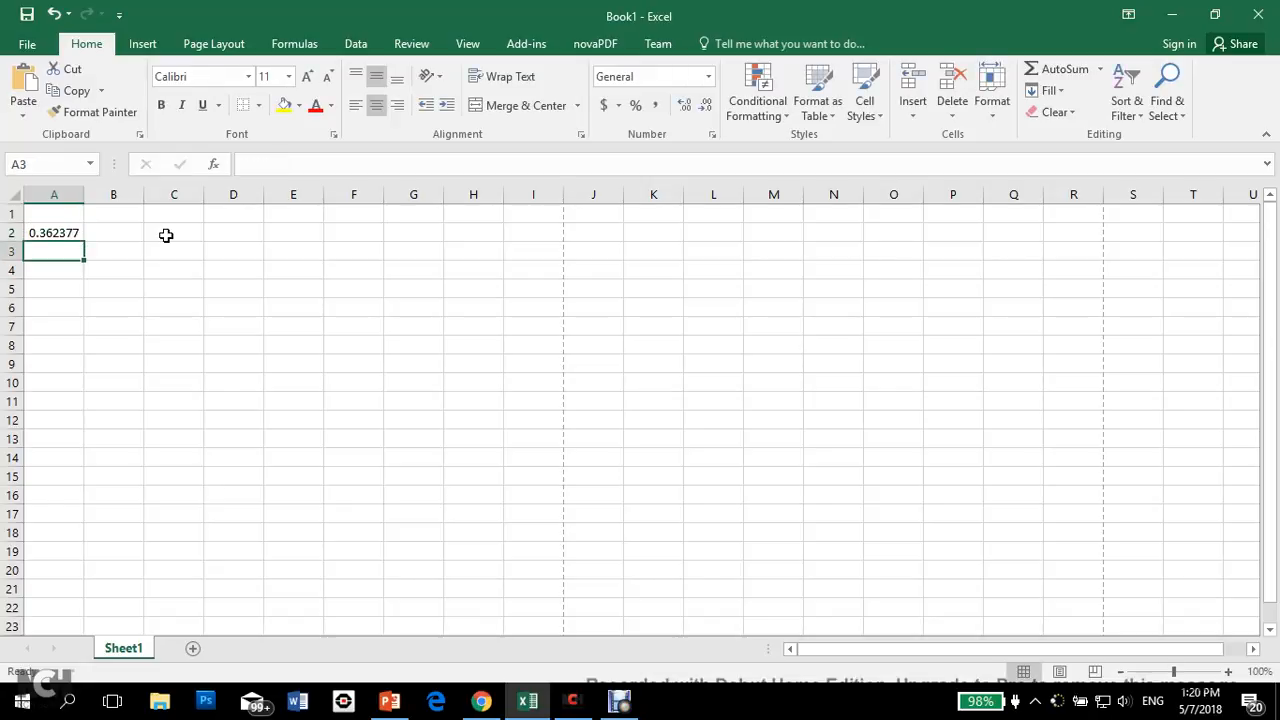
# Step: Fill the random-number formula from A2 so that it covers A1:A20
pyautogui.click(74, 233)
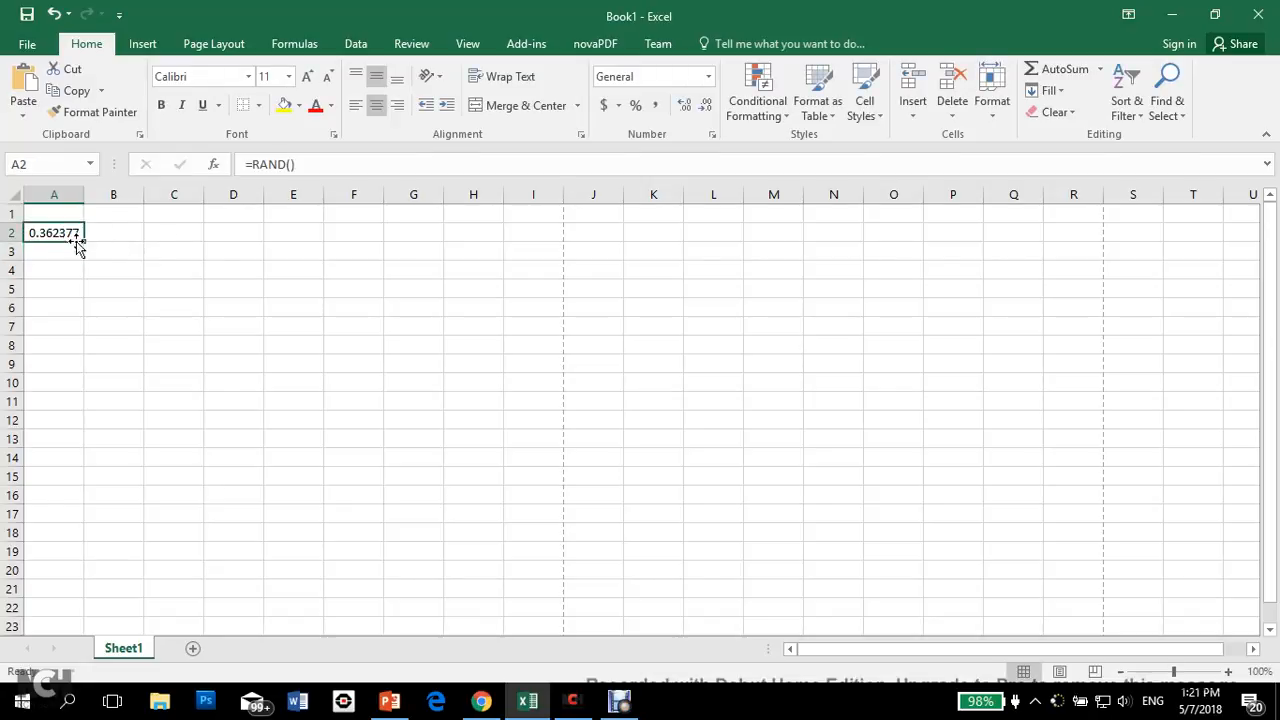
pyautogui.moveTo(85, 234); pyautogui.dragTo(57, 578)
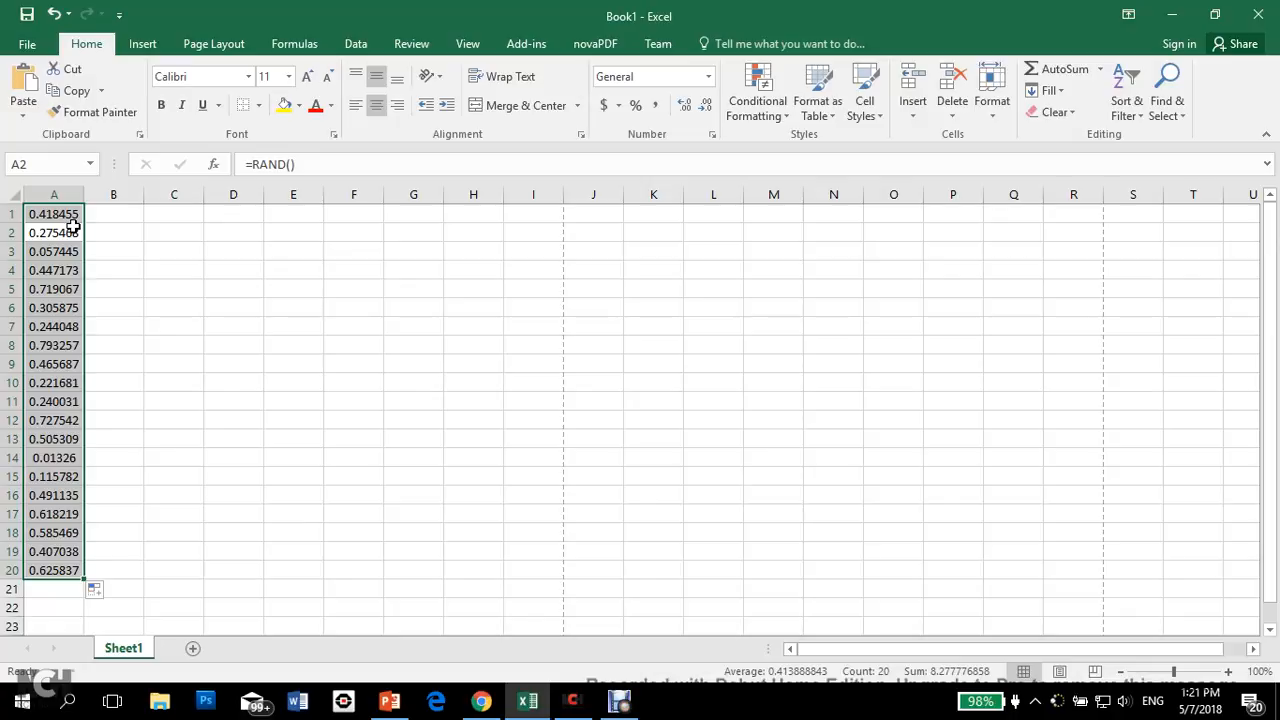
# Step: Change the formula in A1 to =RAND()*6 and fill it down through A20
pyautogui.press('Up')
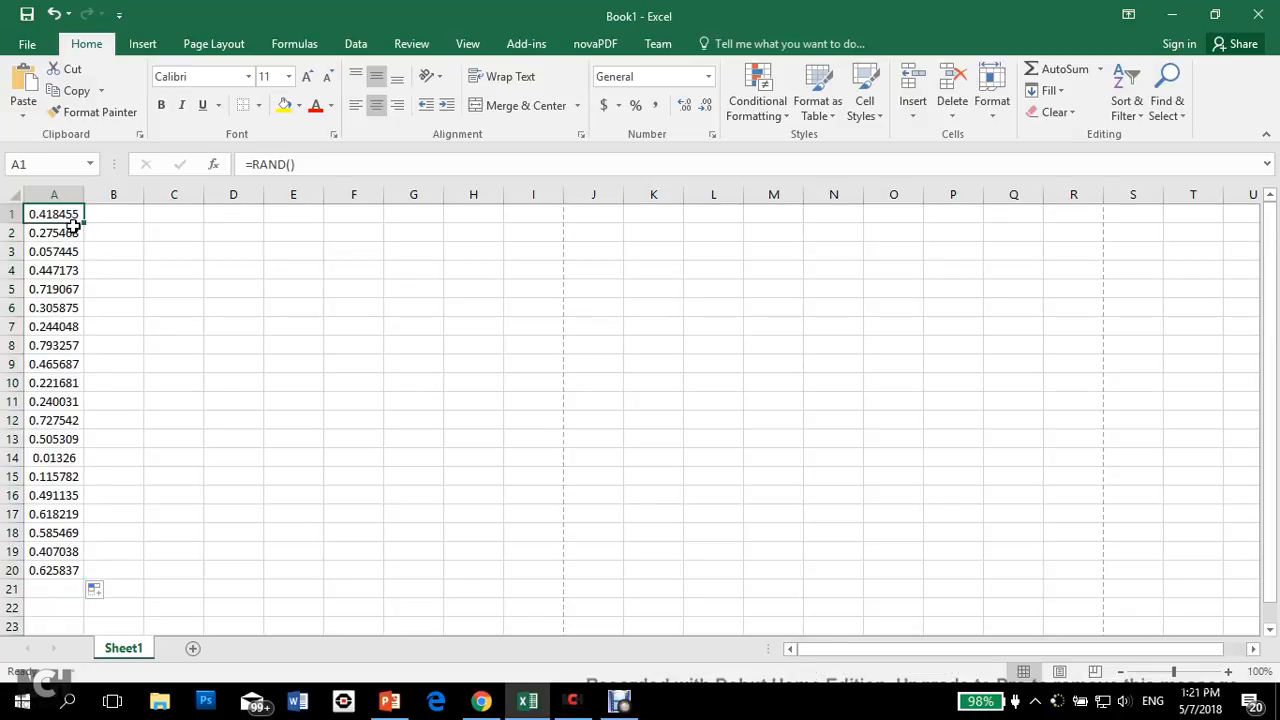
pyautogui.click(345, 163)
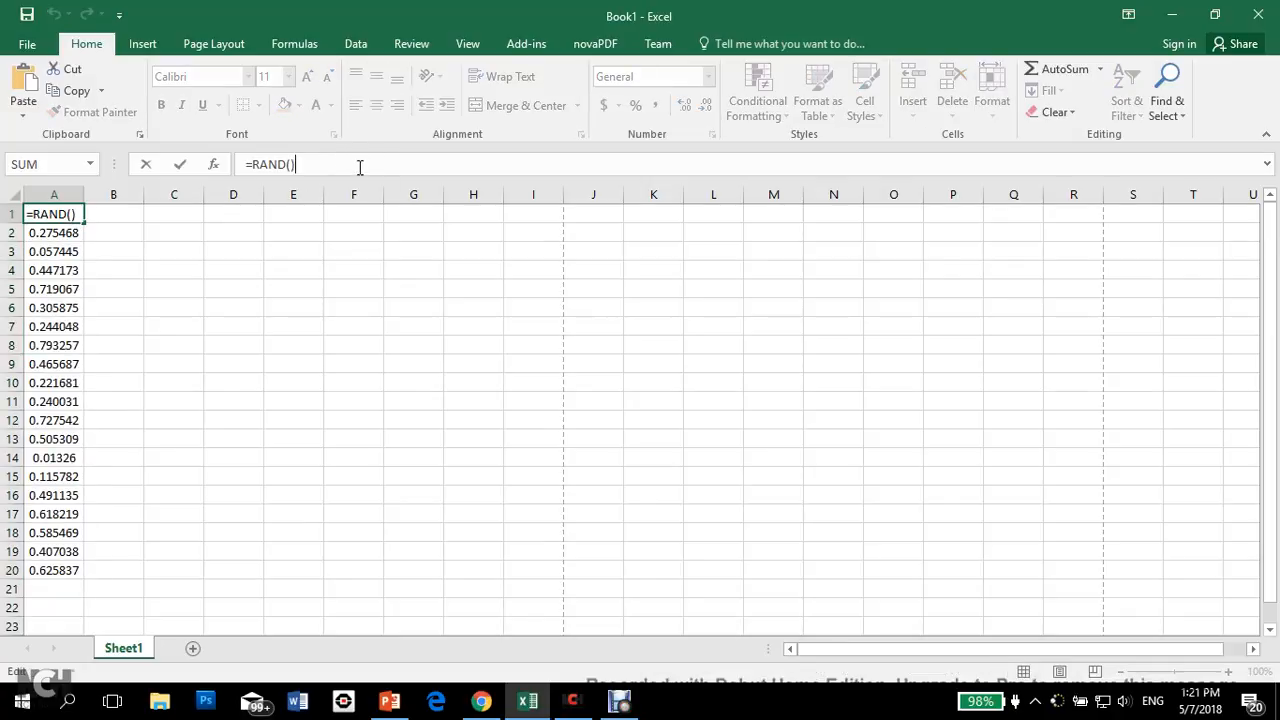
pyautogui.write('*6')
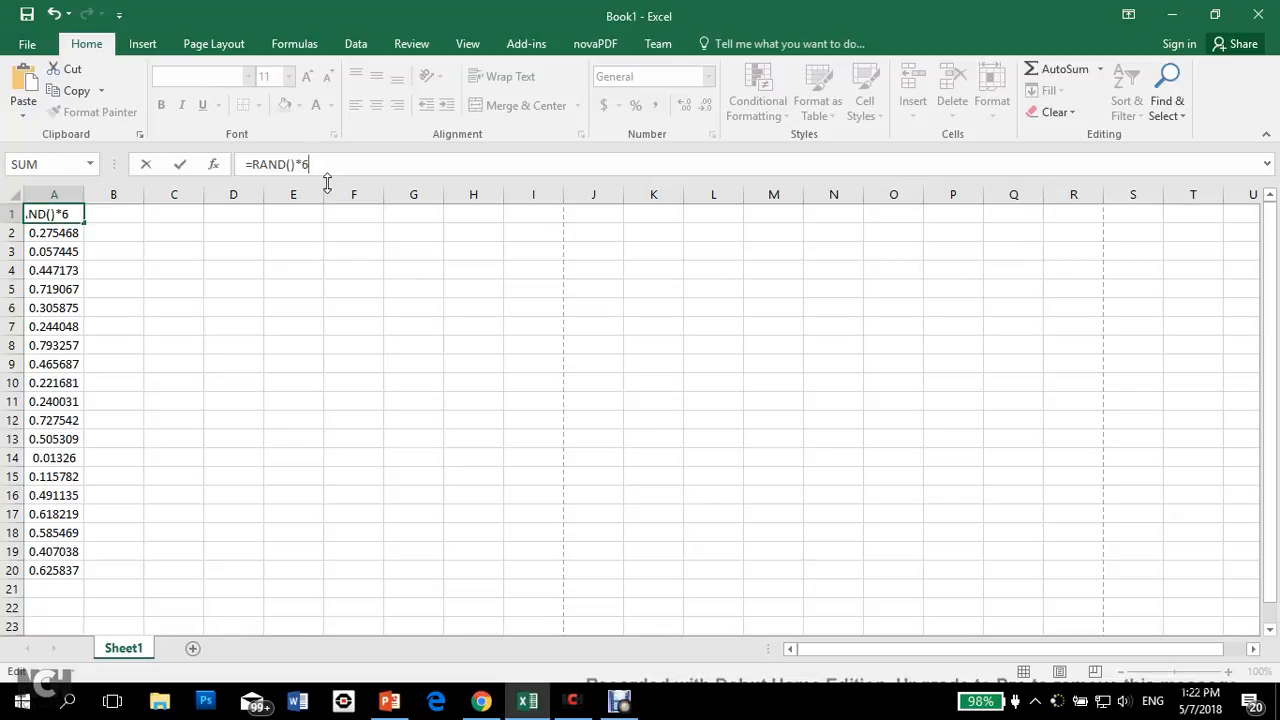
pyautogui.press('Return')
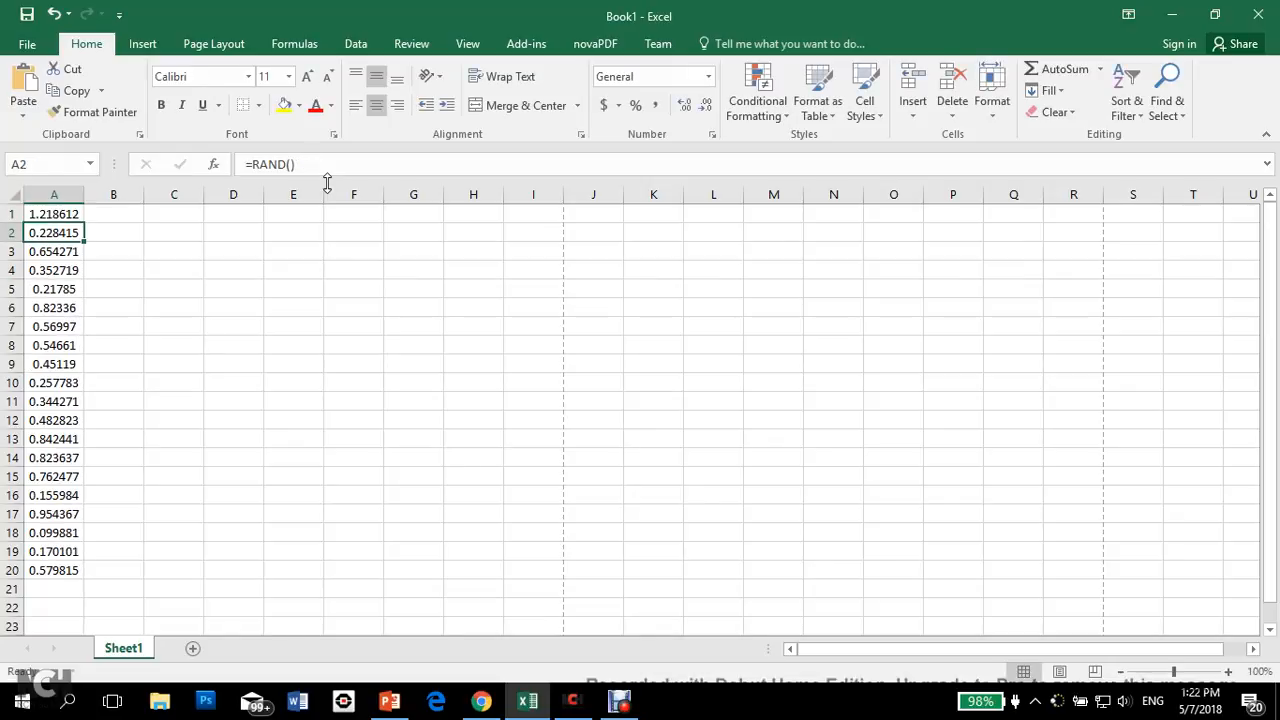
pyautogui.click(64, 212)
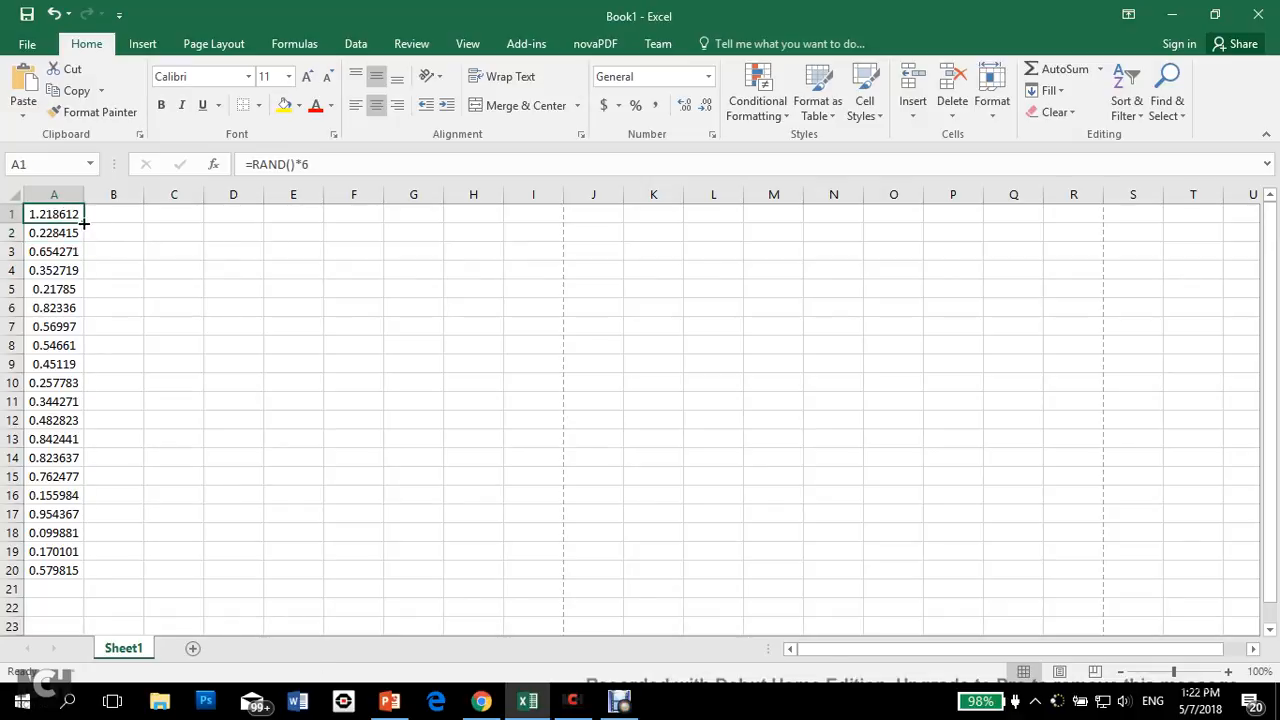
pyautogui.doubleClick(85, 224)
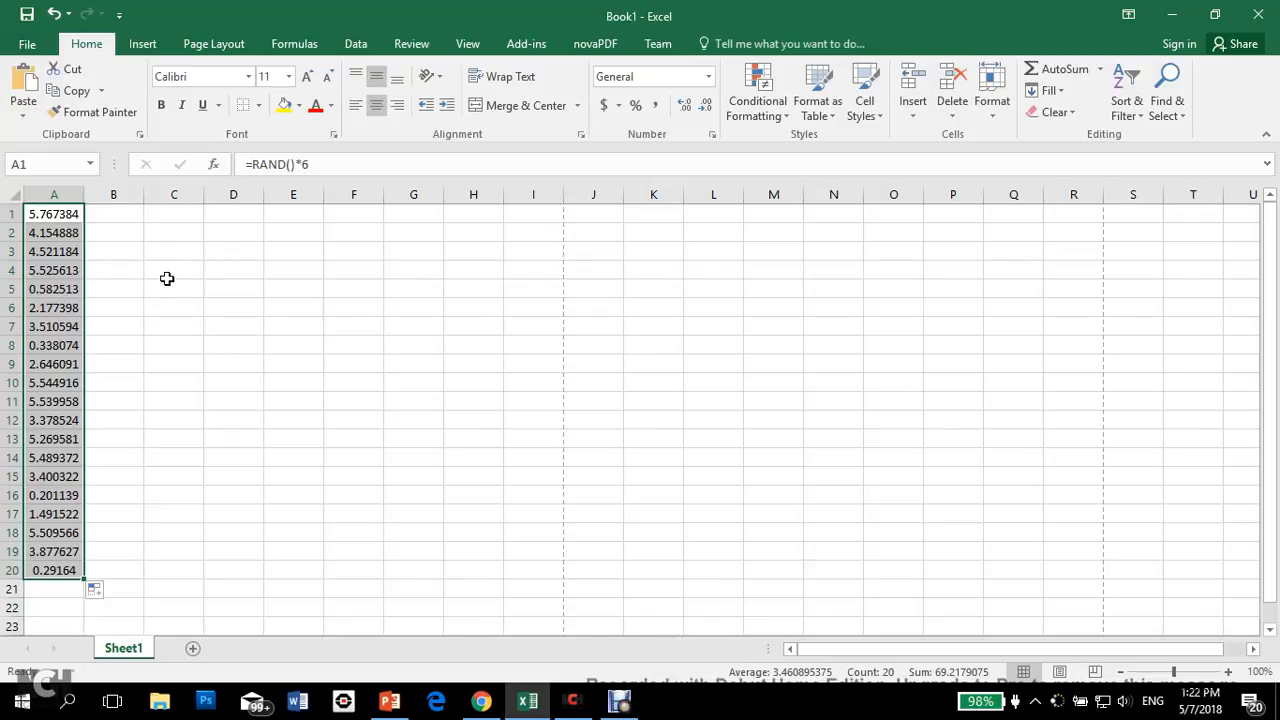
# Step: Enter =LEFT(A1,1) in B1 to extract the first digit, and fill it down through B20
pyautogui.click(131, 219)
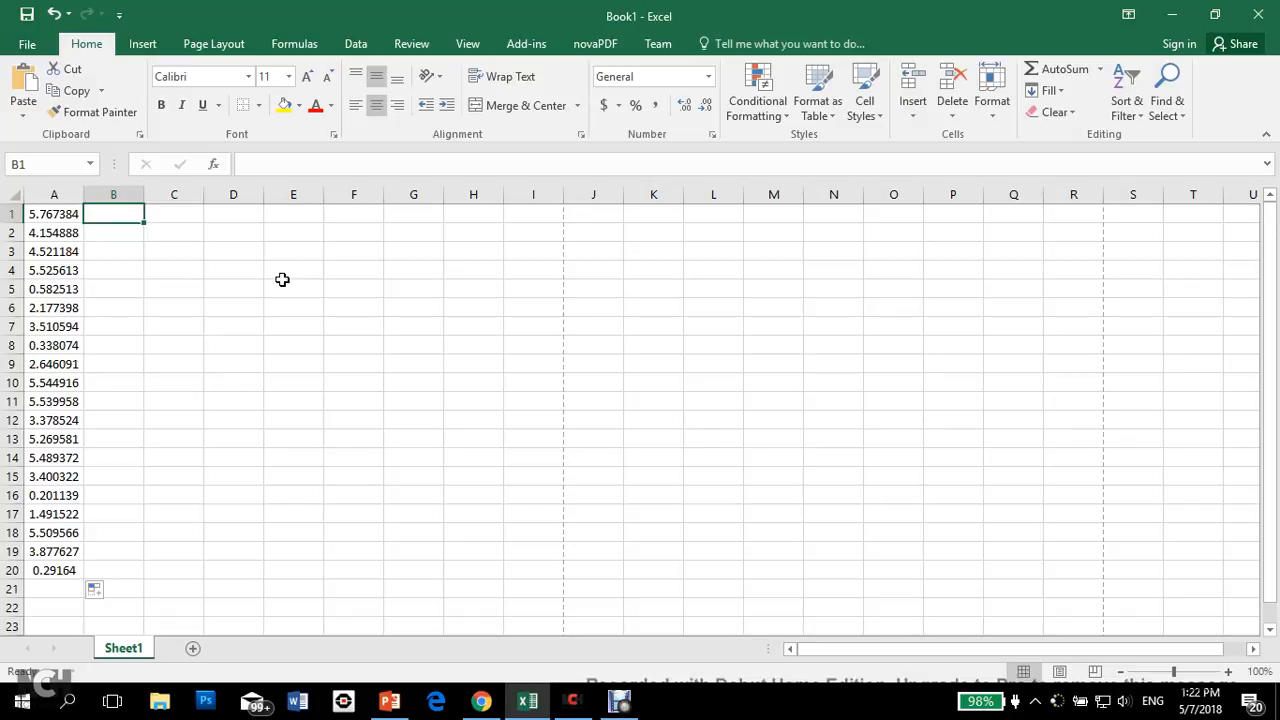
pyautogui.write('=le')
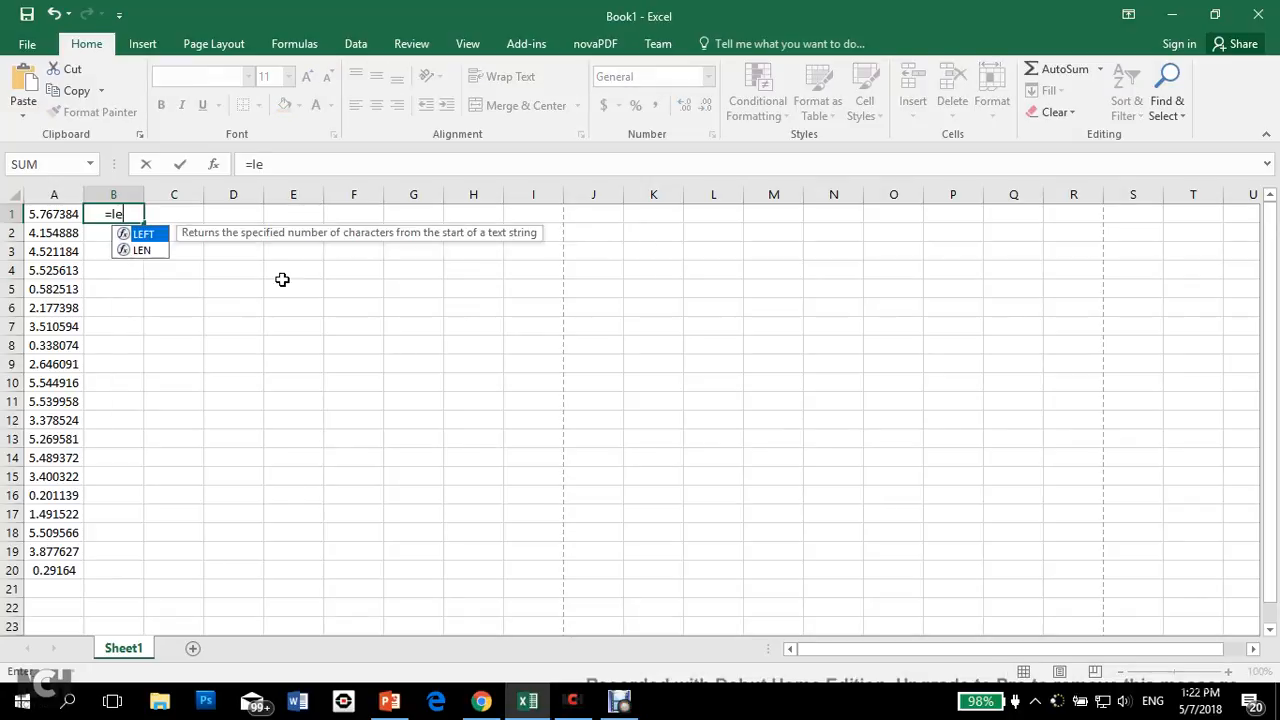
pyautogui.write('ft')
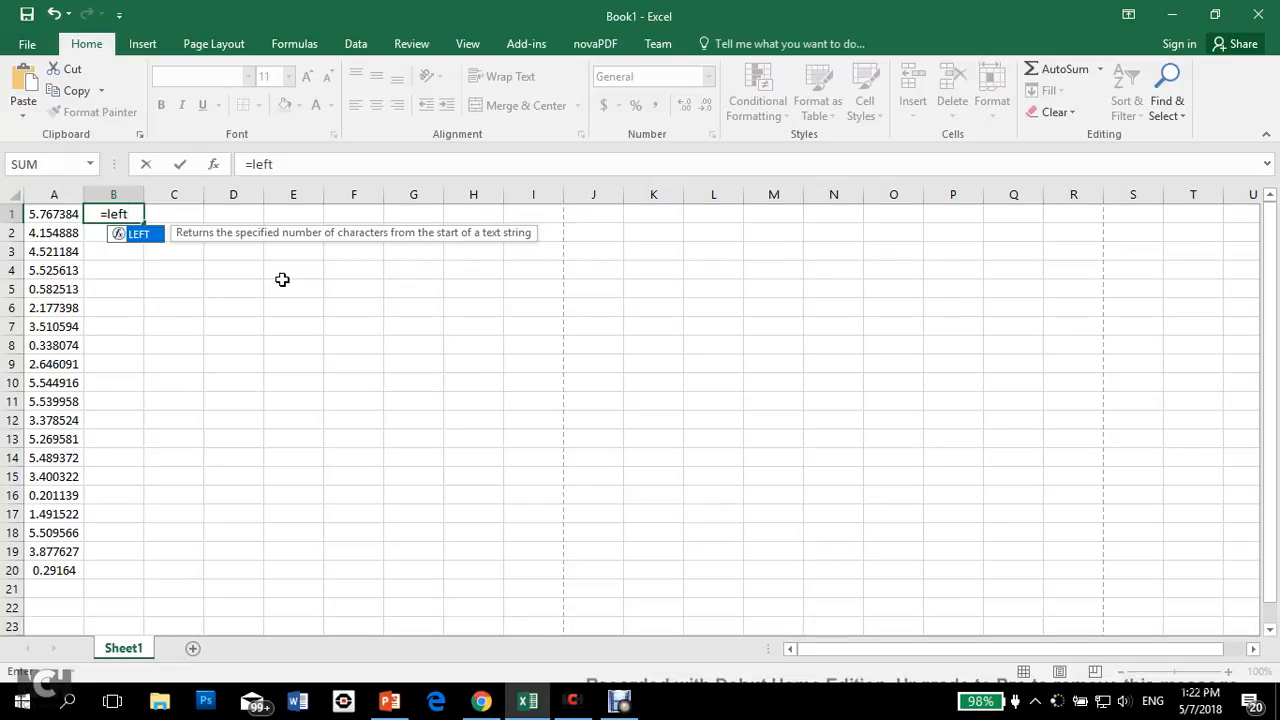
pyautogui.write('(')
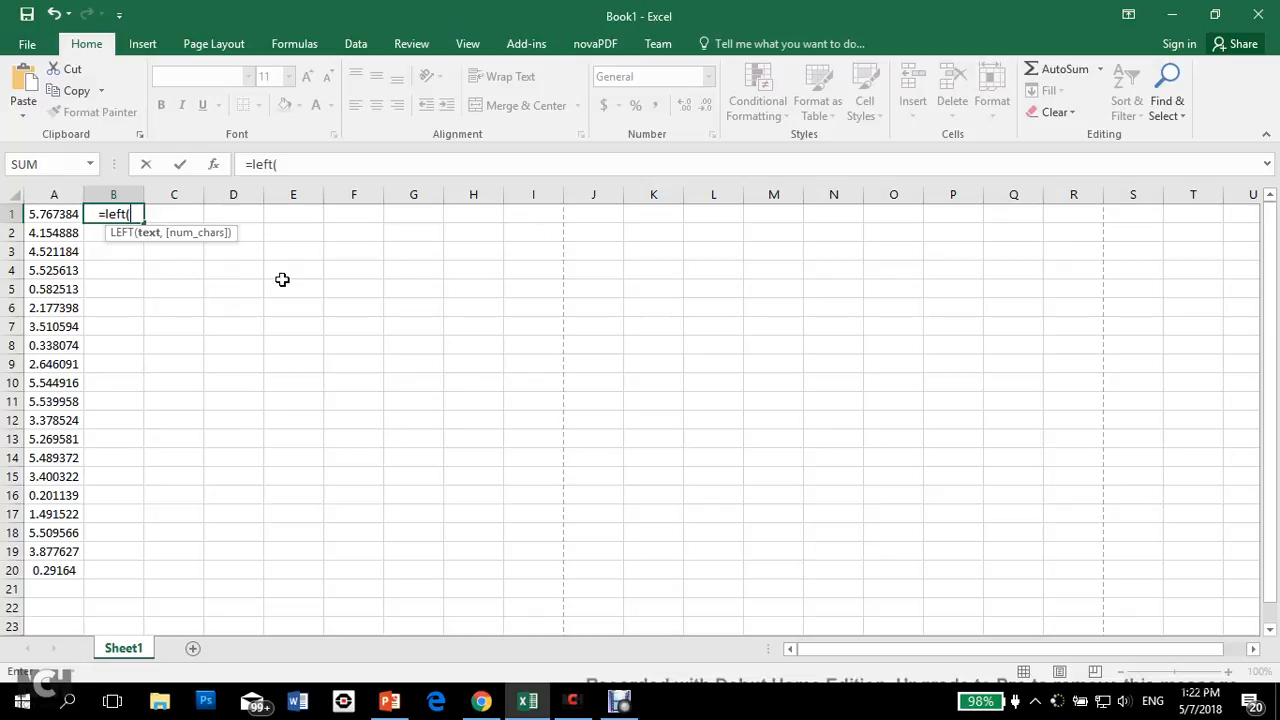
pyautogui.press('Left')
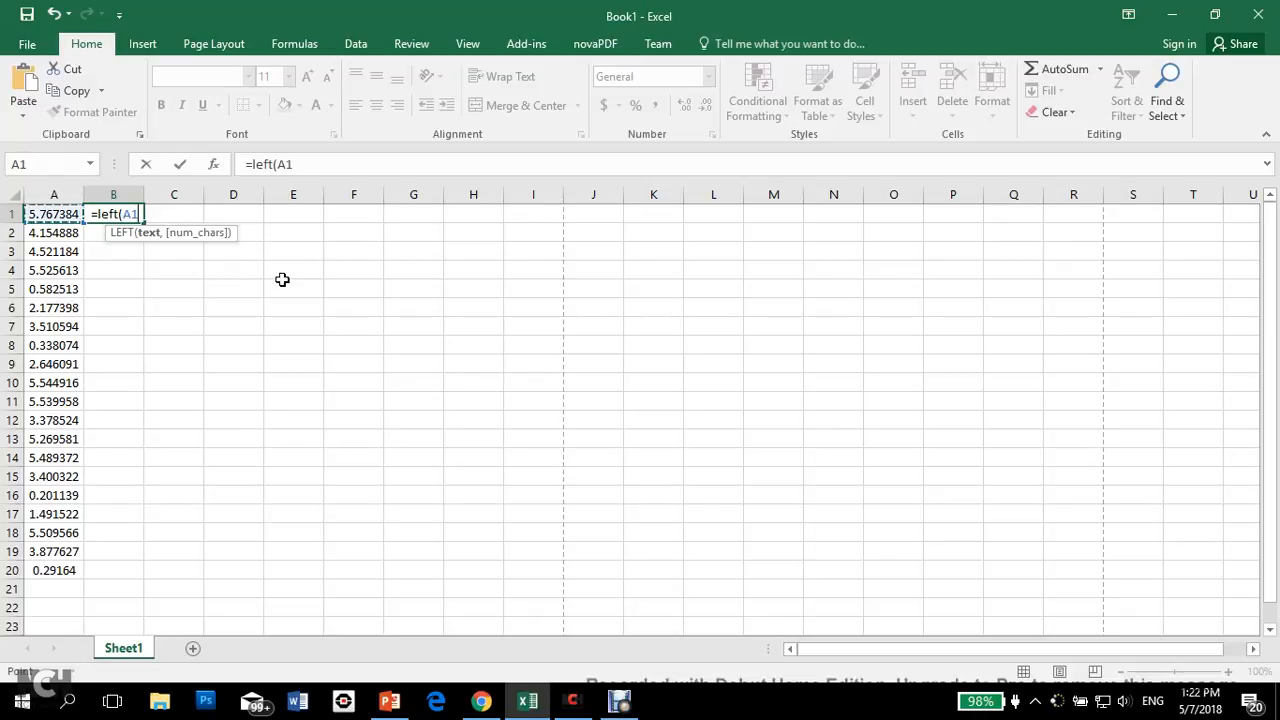
pyautogui.write(',')
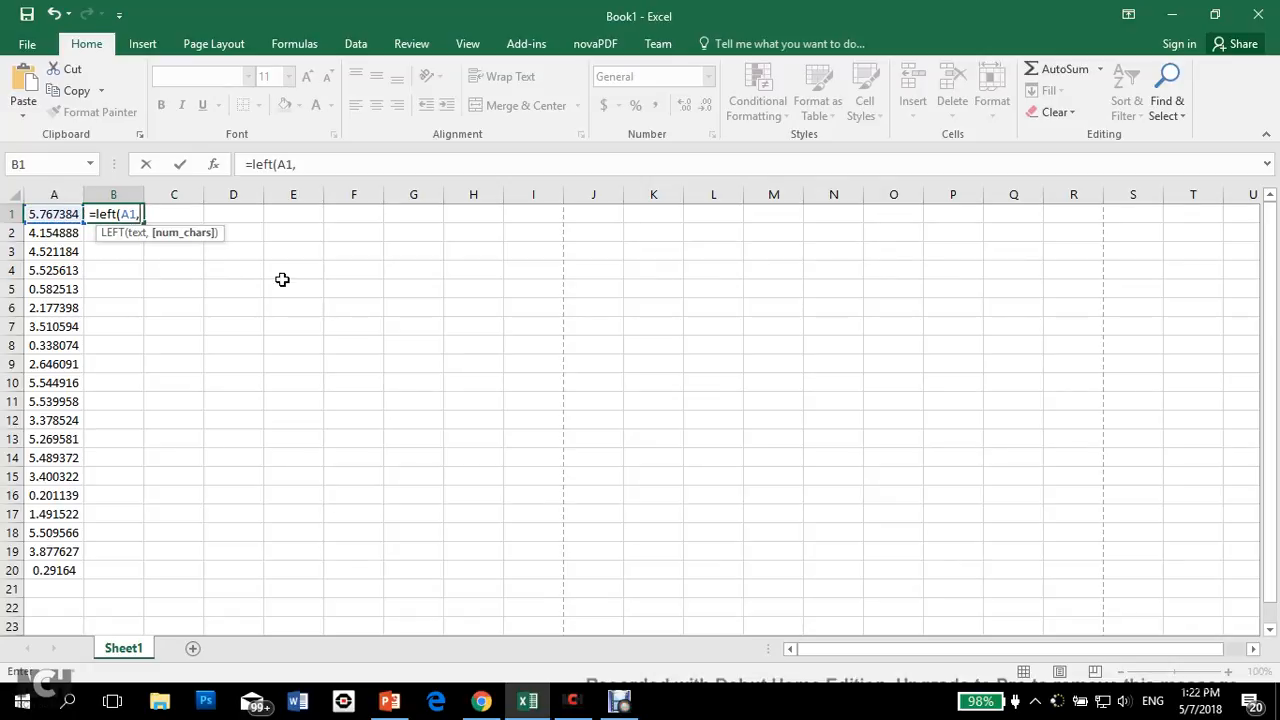
pyautogui.write('1')
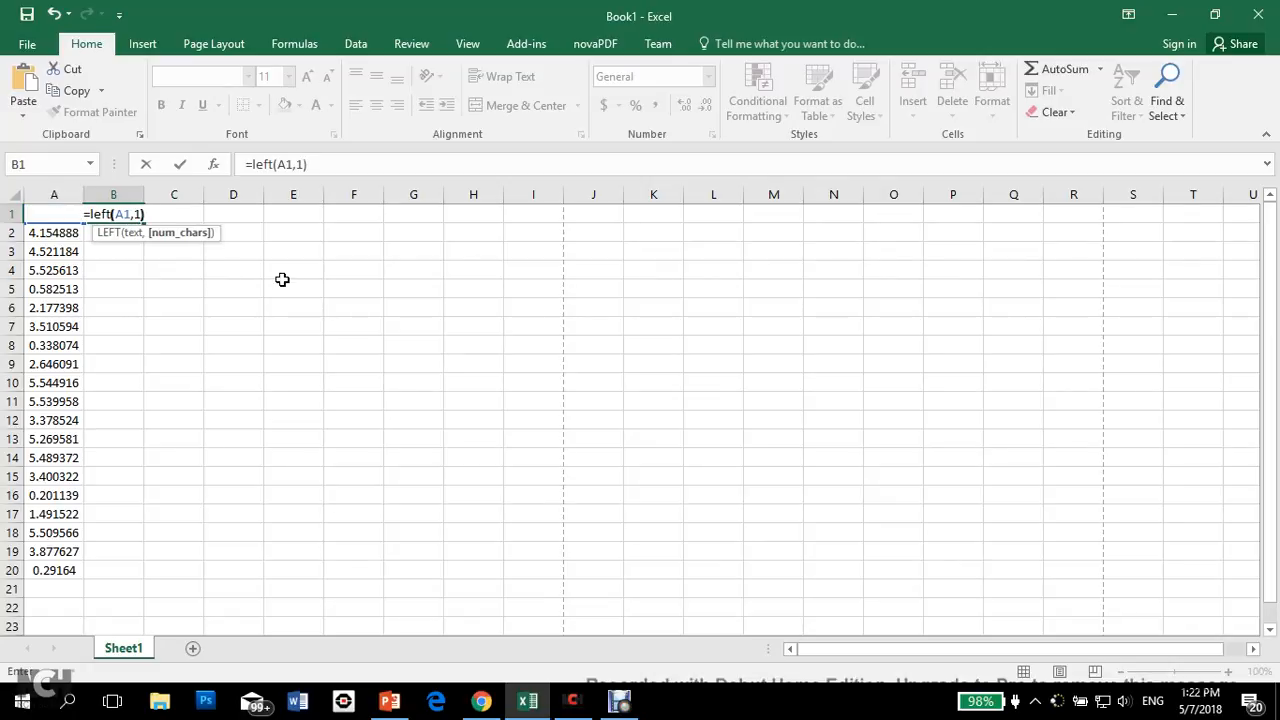
pyautogui.write(')')
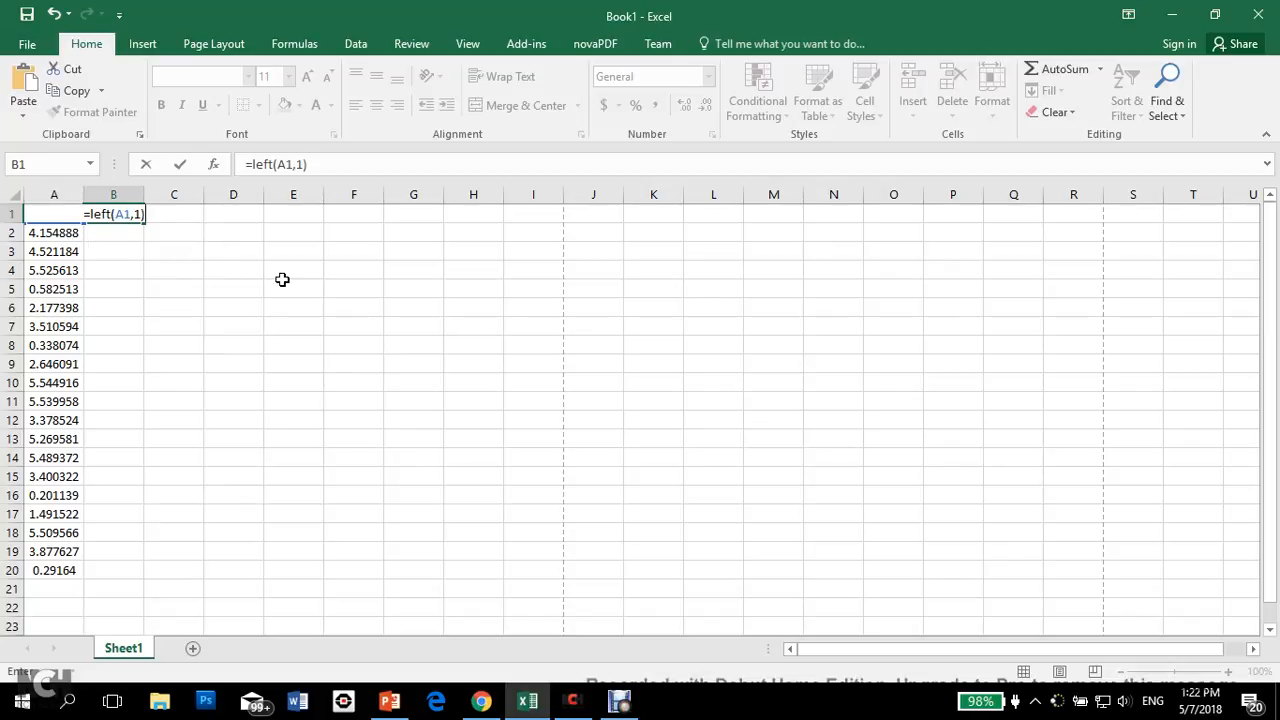
pyautogui.press('Return')
pyautogui.click(115, 214)
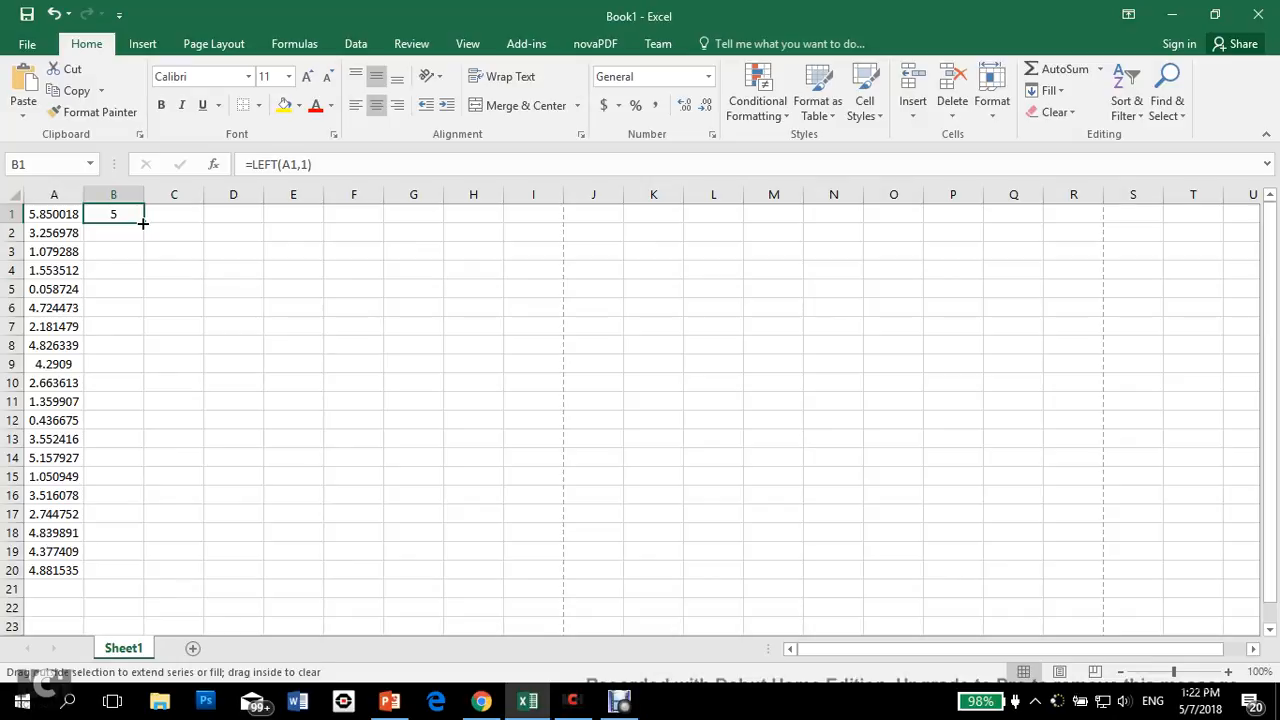
pyautogui.doubleClick(143, 224)
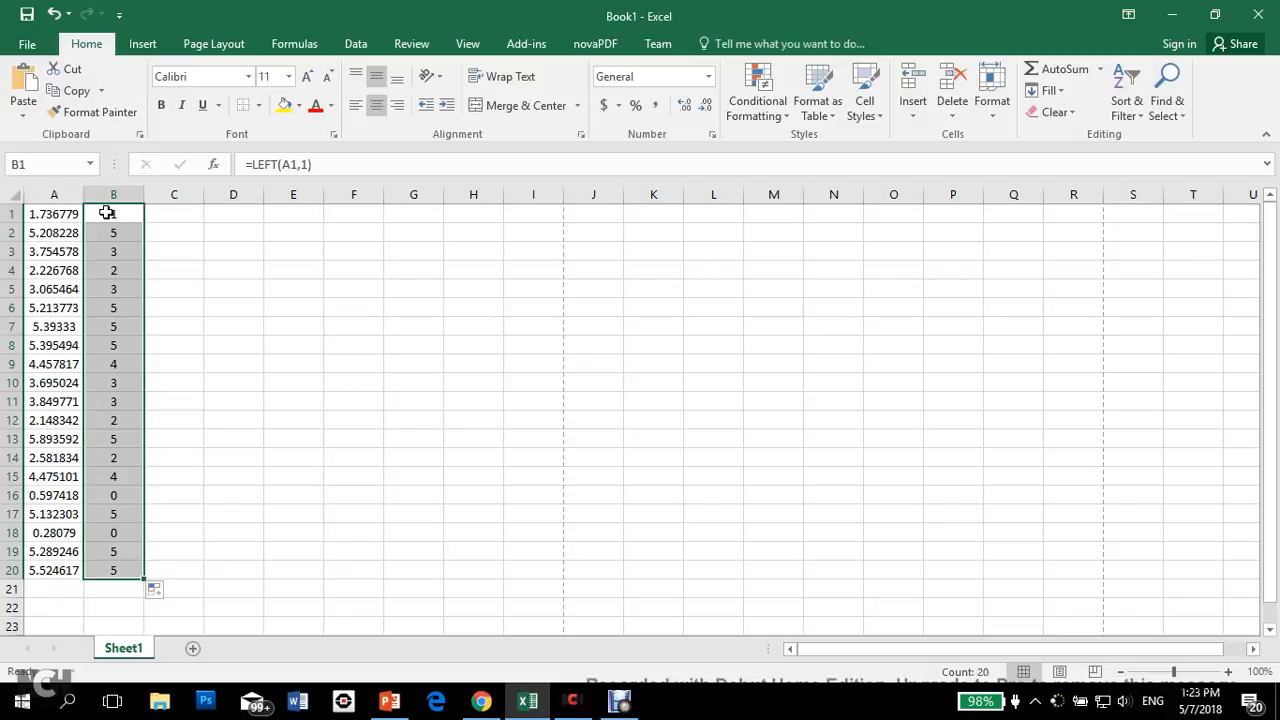
pyautogui.moveTo(229, 271); pyautogui.dragTo(512, 272)
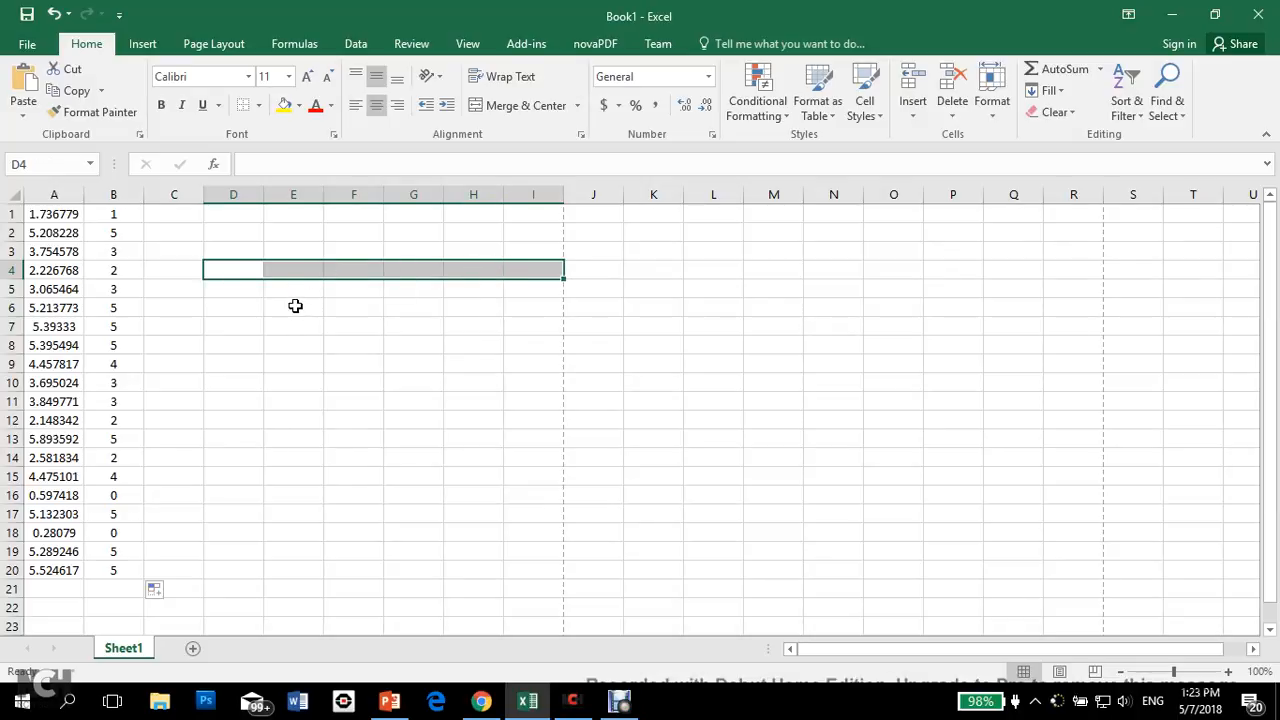
pyautogui.moveTo(295, 306); pyautogui.dragTo(600, 306)
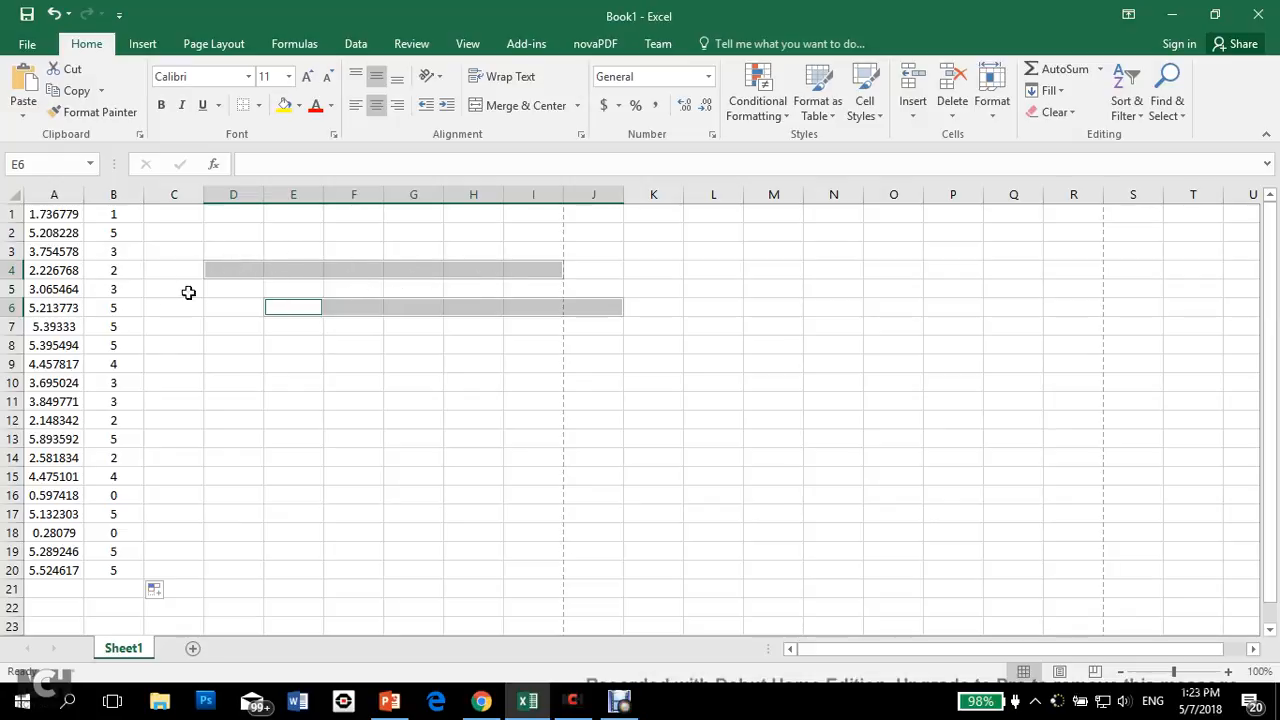
# Step: Change the formula in A1 to =RAND()*6+1 and fill it down through A20
pyautogui.click(72, 214)
pyautogui.click(331, 166)
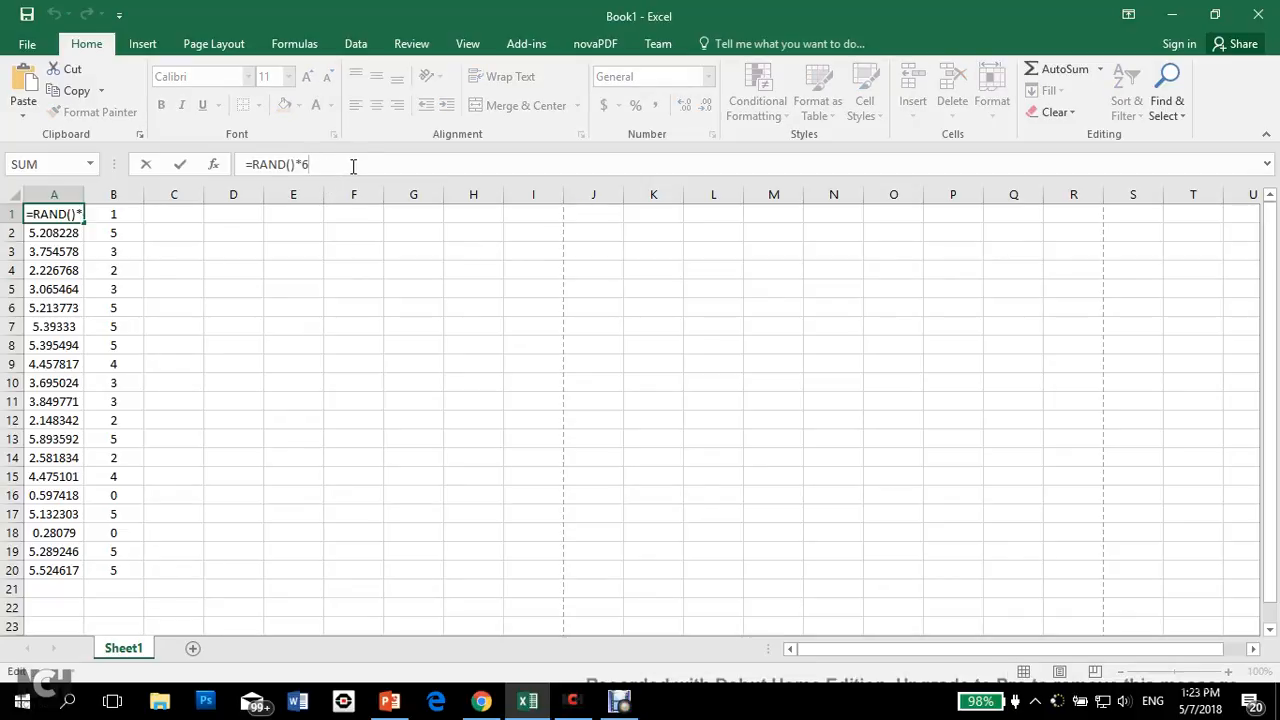
pyautogui.write('6+')
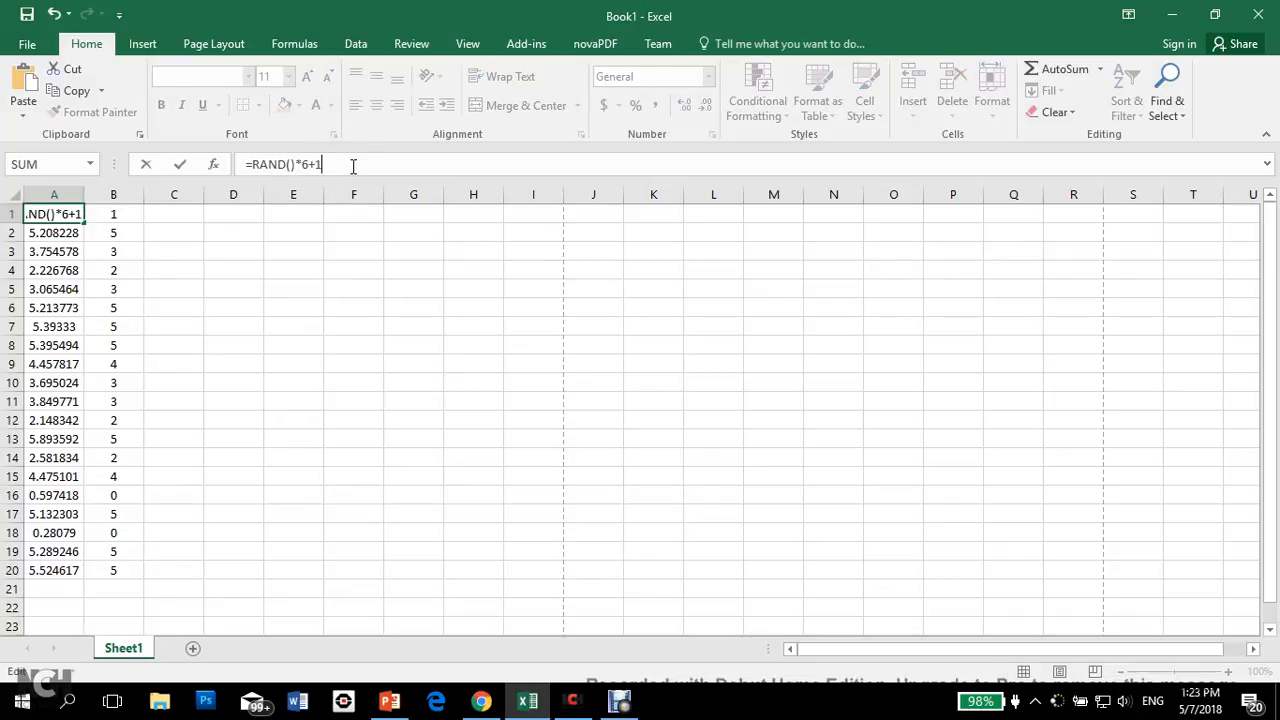
pyautogui.write('1')
pyautogui.press('Return')
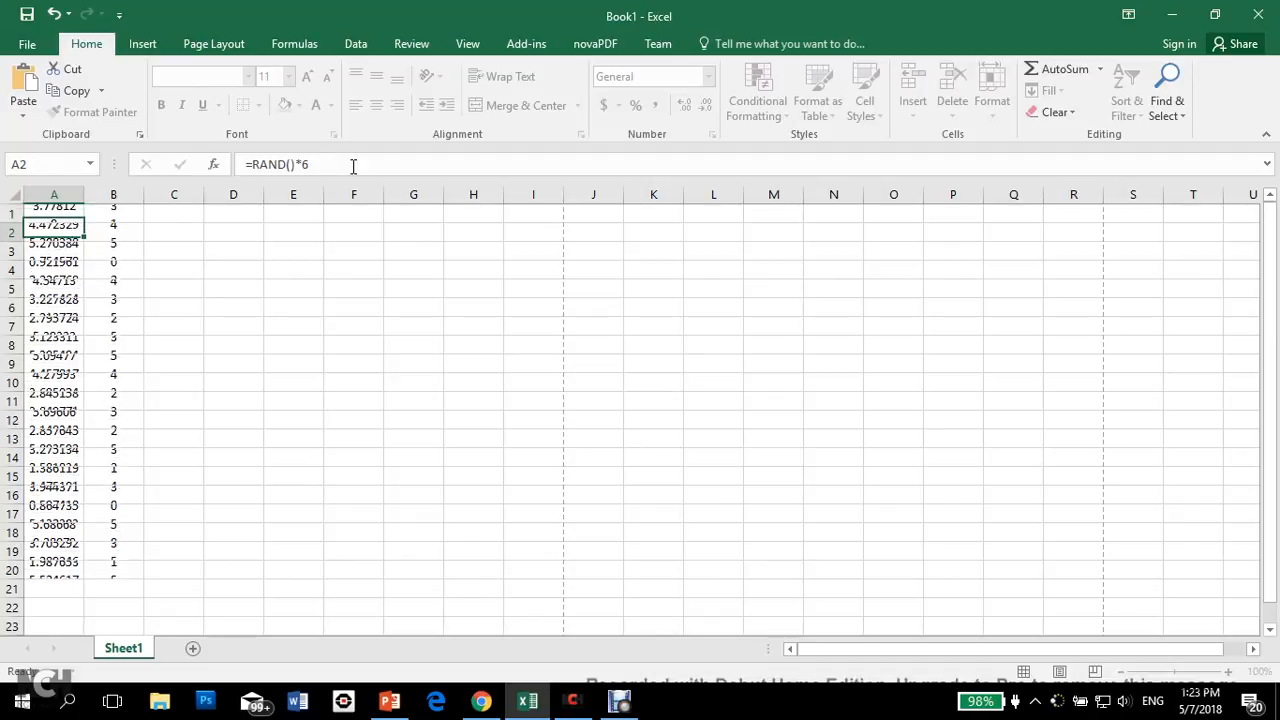
pyautogui.click(58, 214)
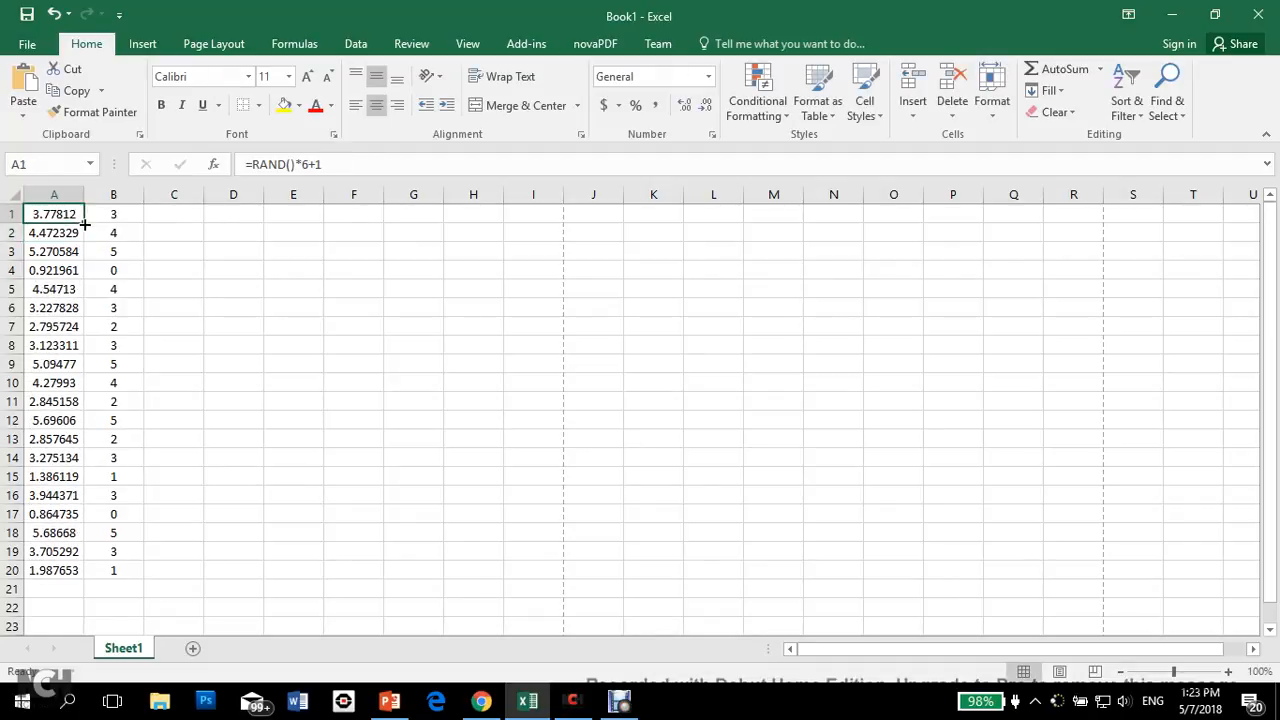
pyautogui.doubleClick(85, 222)
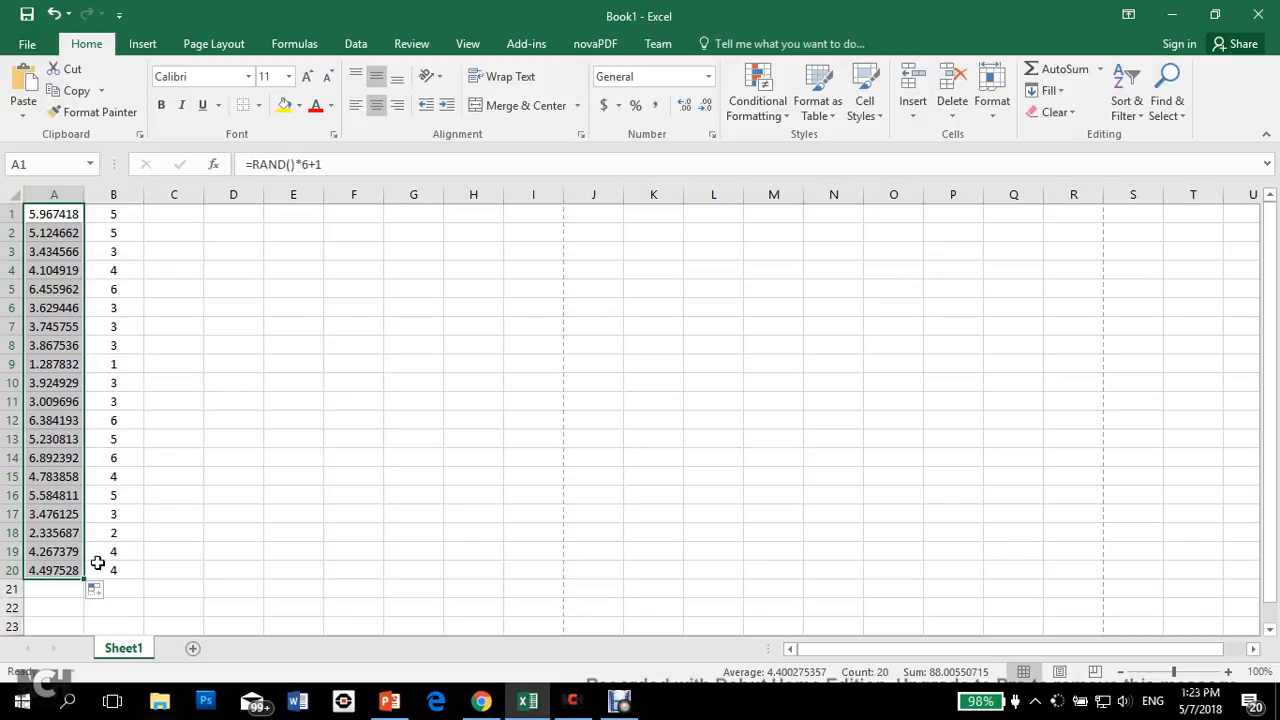
# Step: Extend the random-number formula in column A from A20 down to A600
pyautogui.click(136, 551)
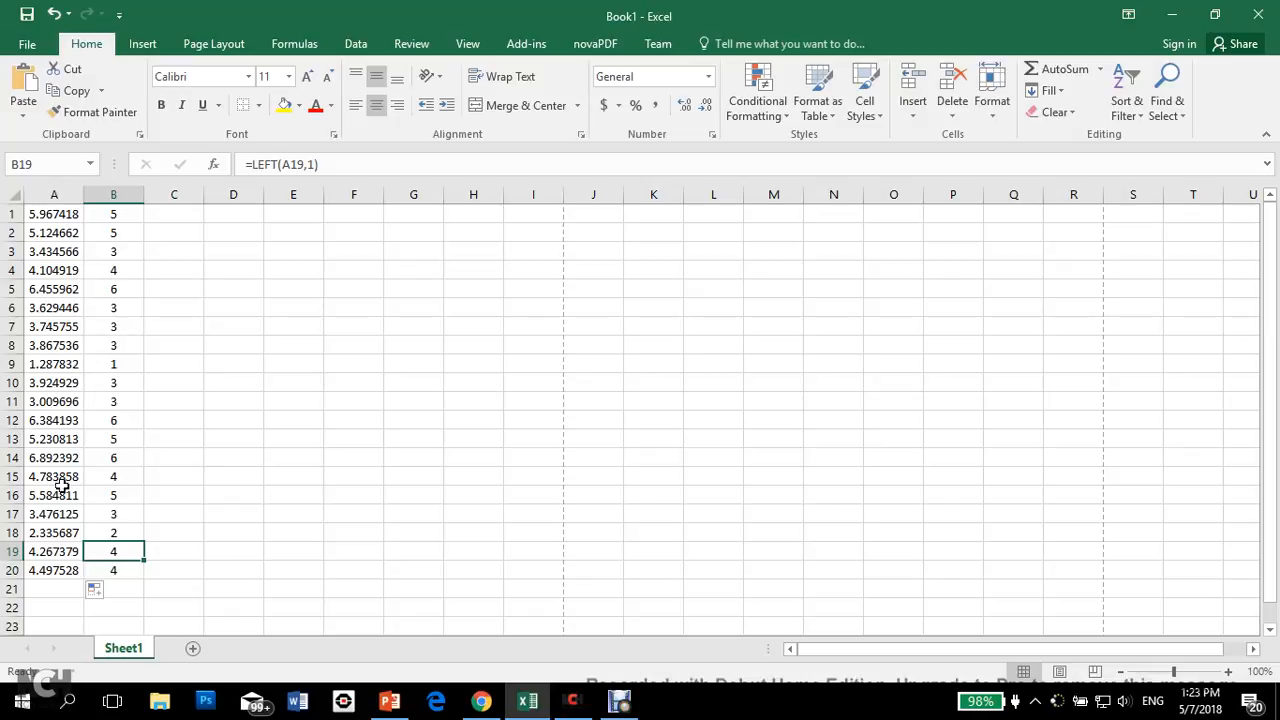
pyautogui.click(56, 570)
pyautogui.moveTo(84, 581); pyautogui.dragTo(66, 505)
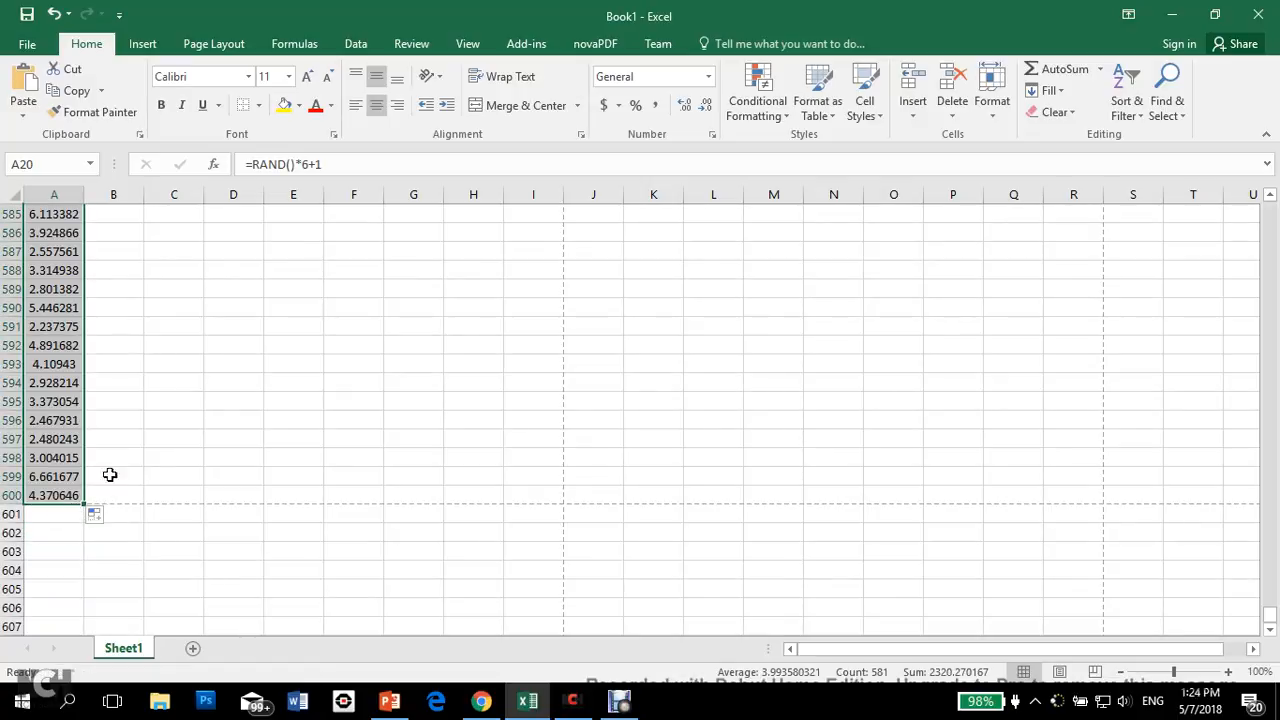
# Step: Fill the LEFT formula from B20 down column B to match the data through row 600
pyautogui.click(66, 308)
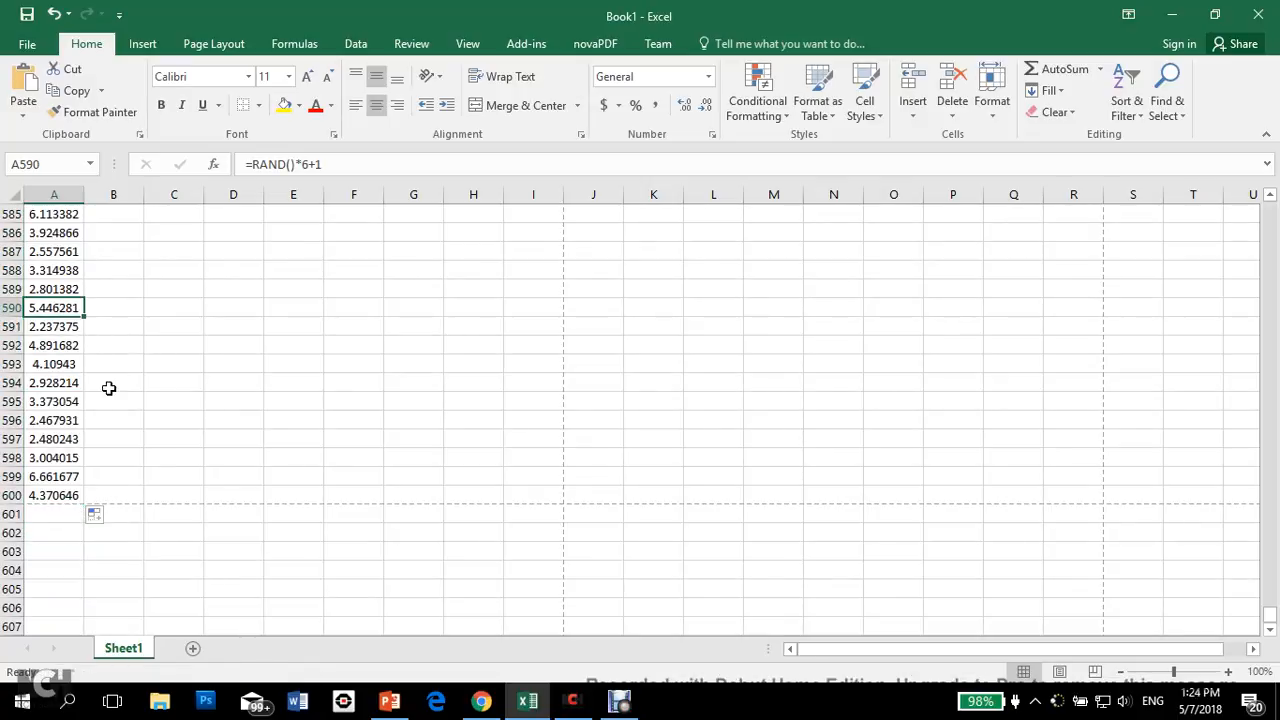
pyautogui.press('Right')
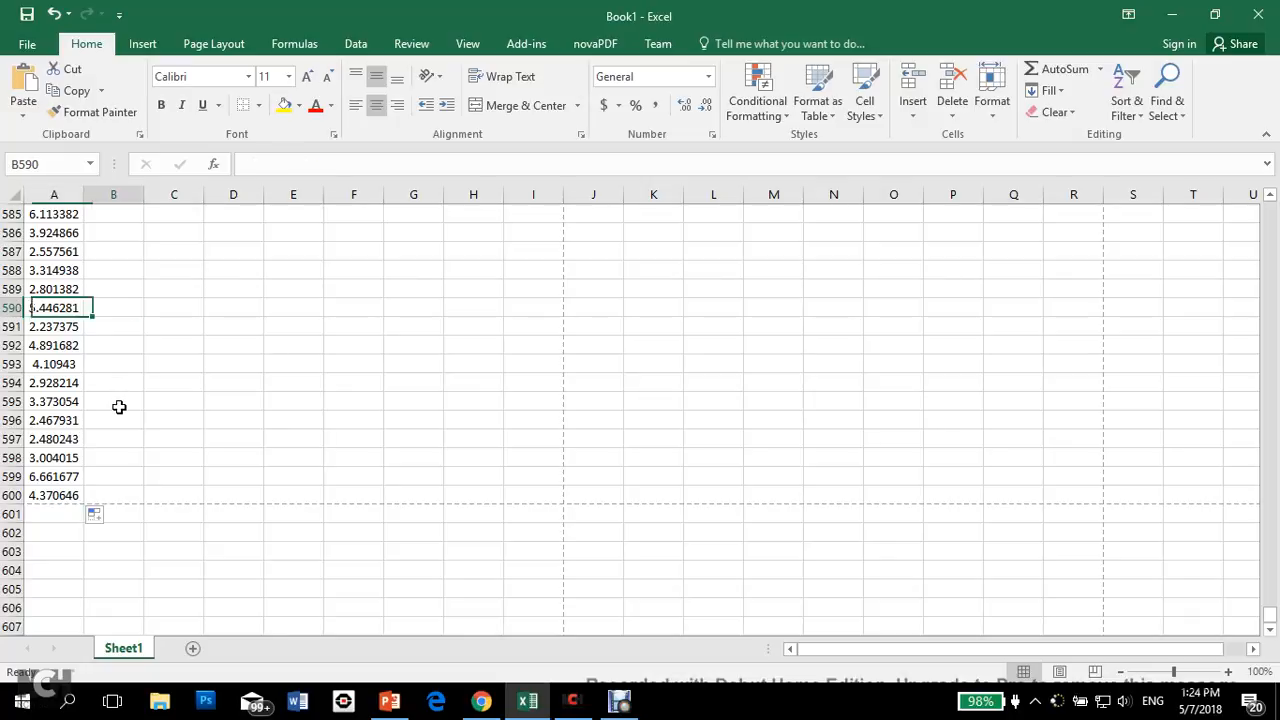
pyautogui.hotkey('ctrl', 'Up')
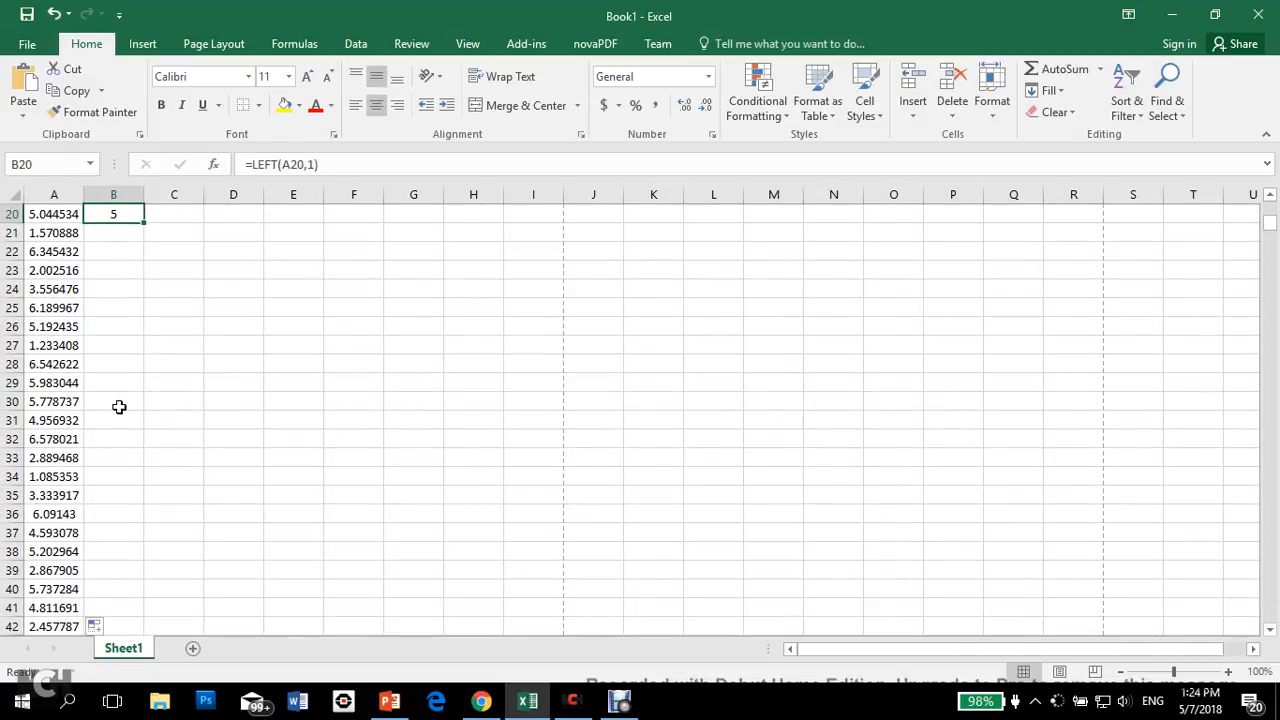
pyautogui.doubleClick(143, 221)
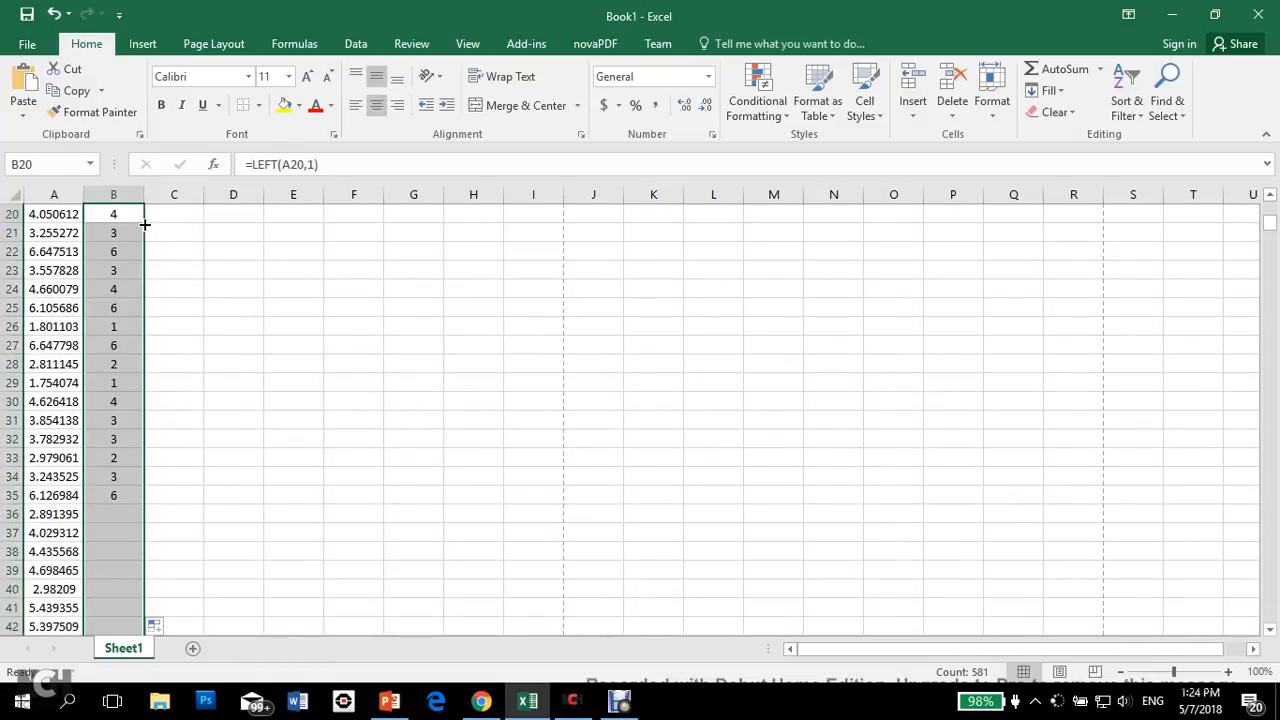
pyautogui.scroll(7, 200, 318)
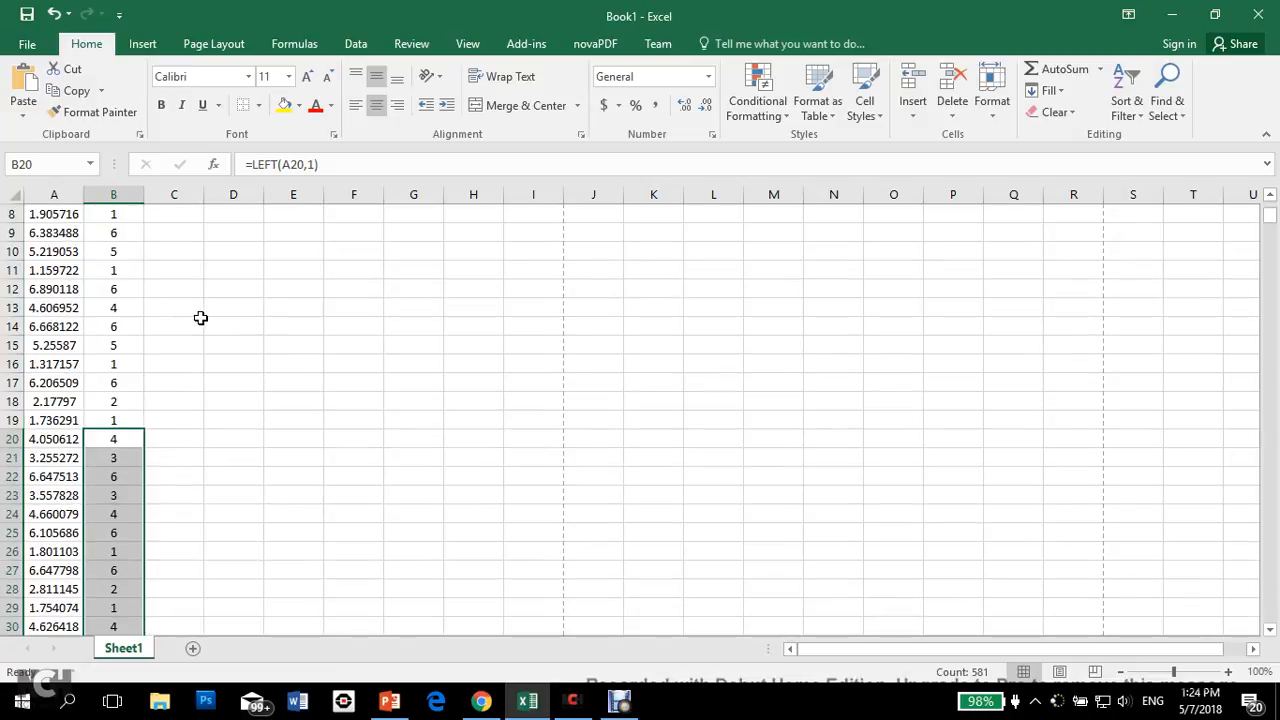
# Step: Label cell C2 as "# (6 data)" beside the random dice values
pyautogui.click(184, 213)
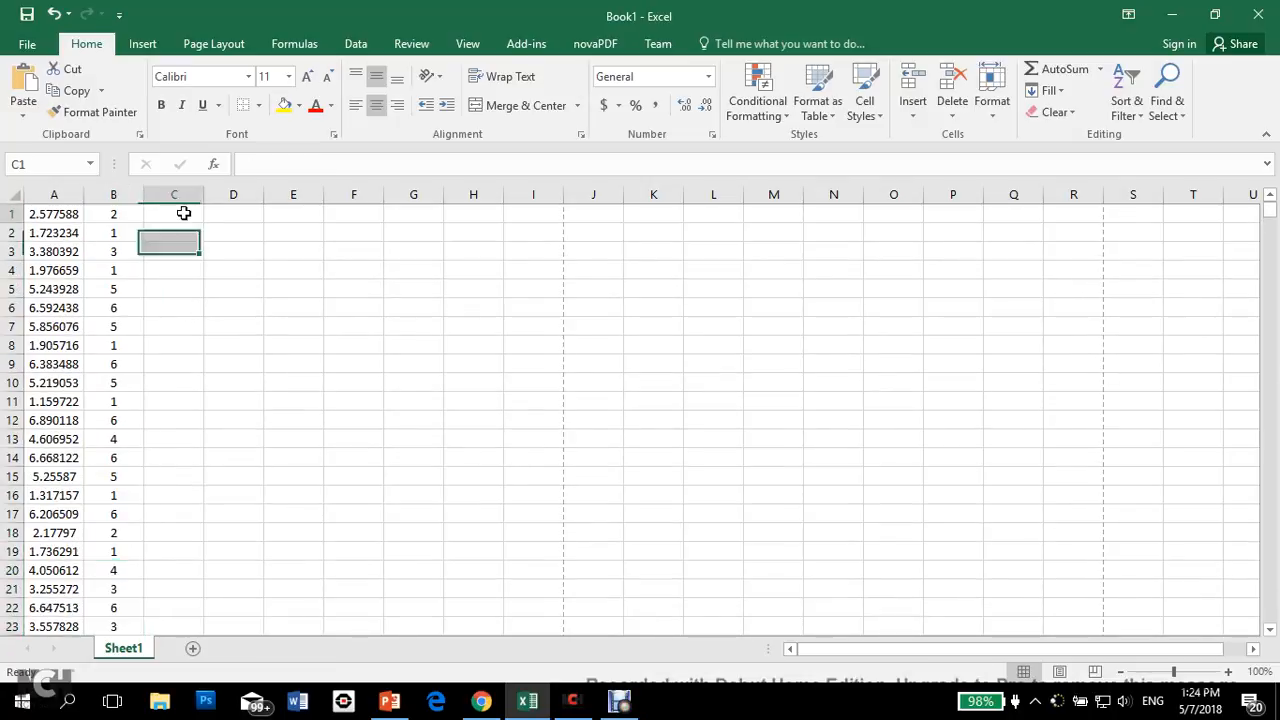
pyautogui.click(242, 213)
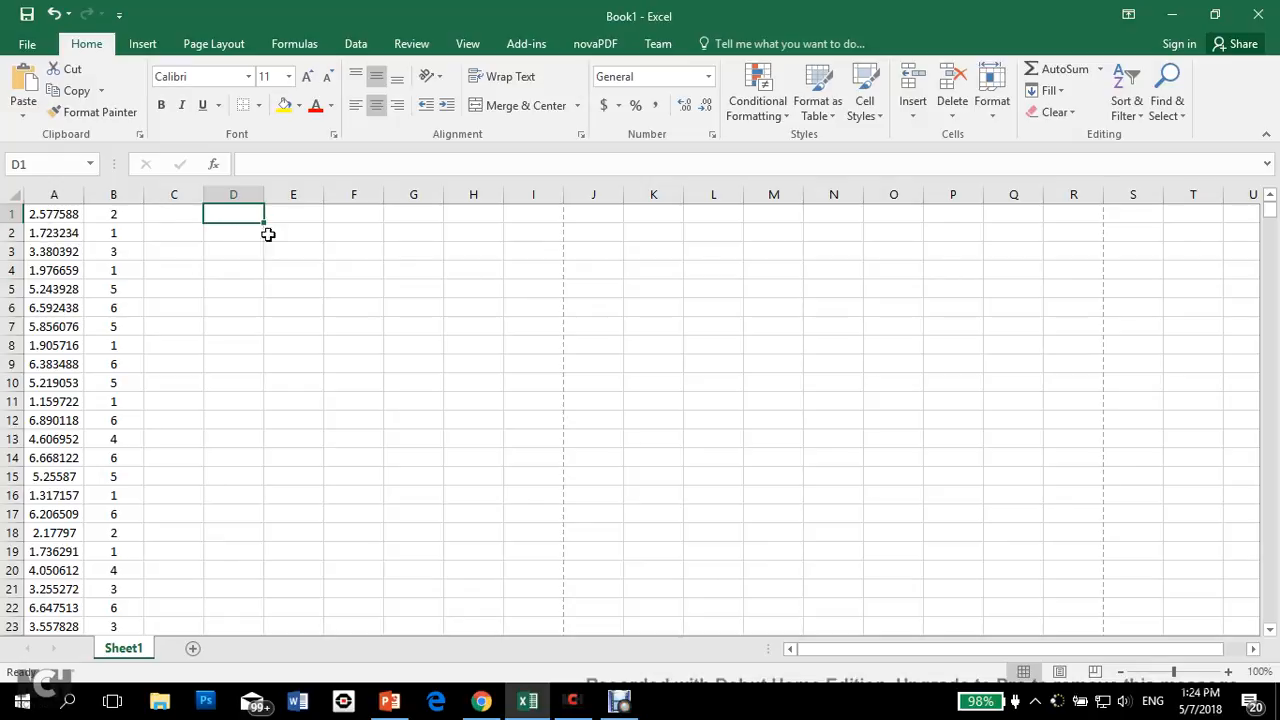
pyautogui.press('Down')
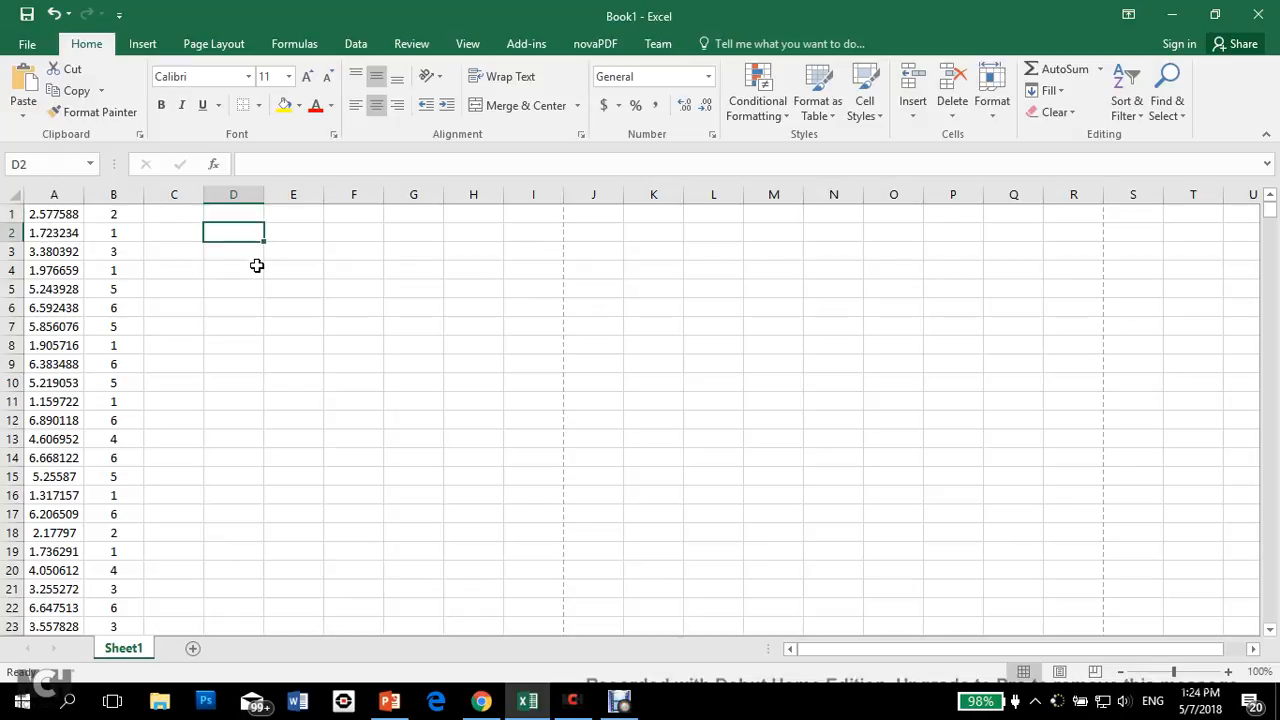
pyautogui.press('Left')
pyautogui.write('#')
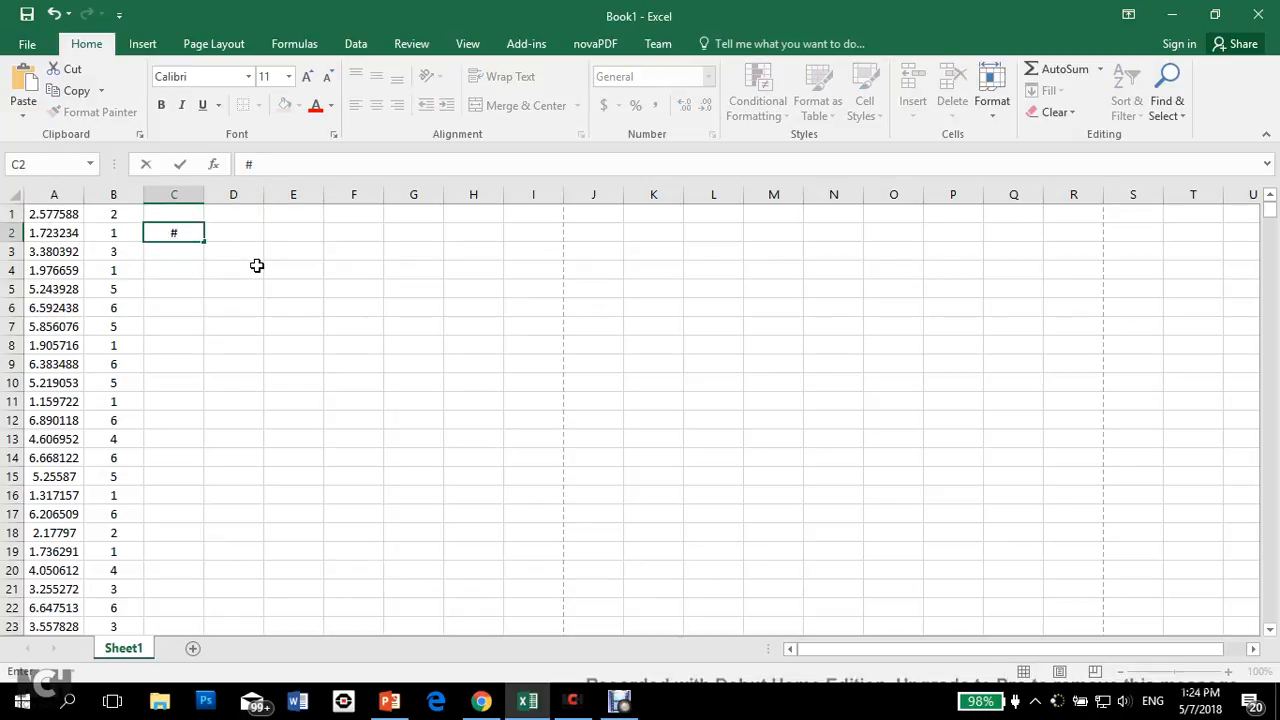
pyautogui.write(' (6 datda')
pyautogui.press('BackSpace')
pyautogui.press('BackSpace')
pyautogui.write('a)')
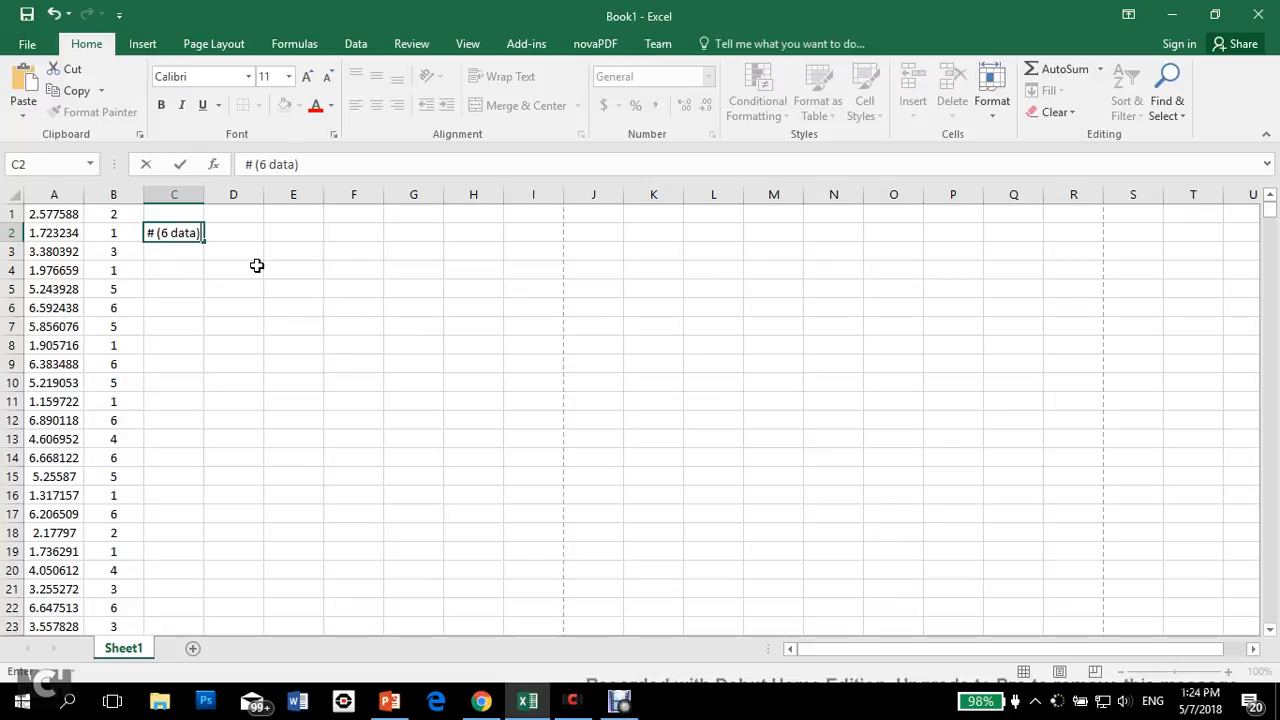
pyautogui.press('Tab')
# Step: Enter the dice face numbers 1 through 6 as headings across D1 to I1
pyautogui.press('Up')
pyautogui.write('1')
pyautogui.press('Tab')
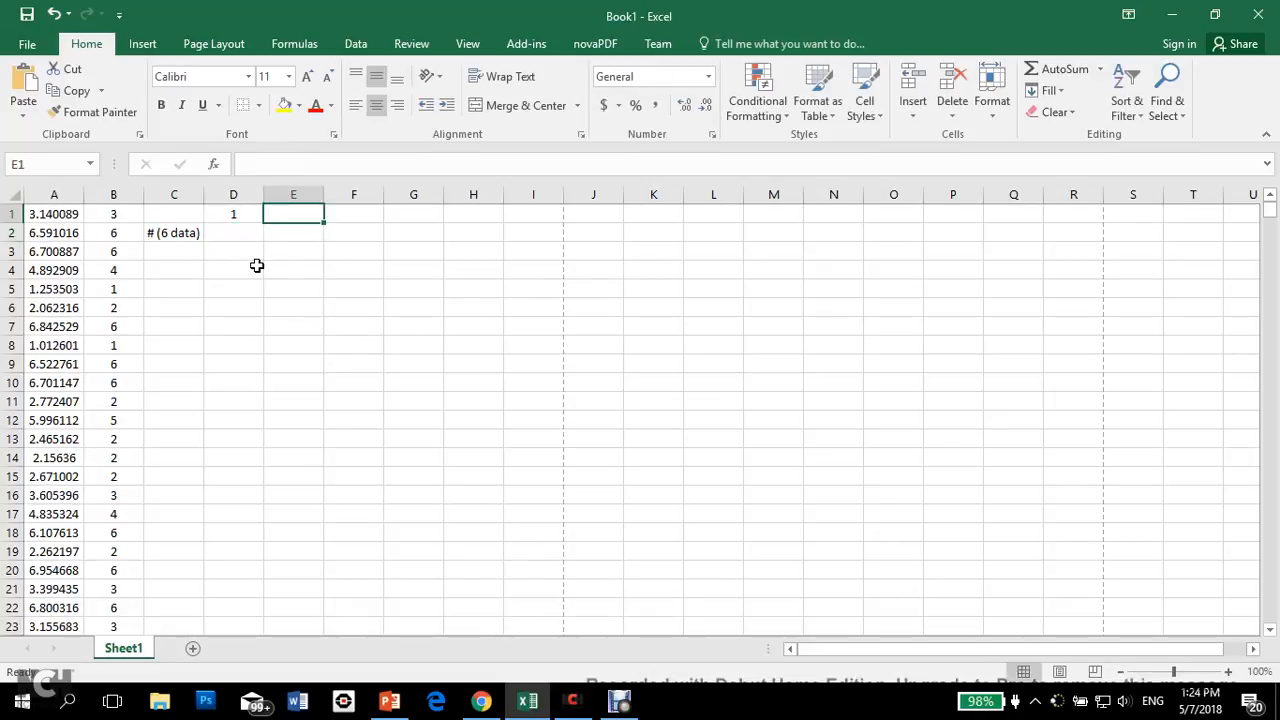
pyautogui.write('2')
pyautogui.press('Tab')
pyautogui.write('3')
pyautogui.press('Tab')
pyautogui.write('4')
pyautogui.press('Tab')
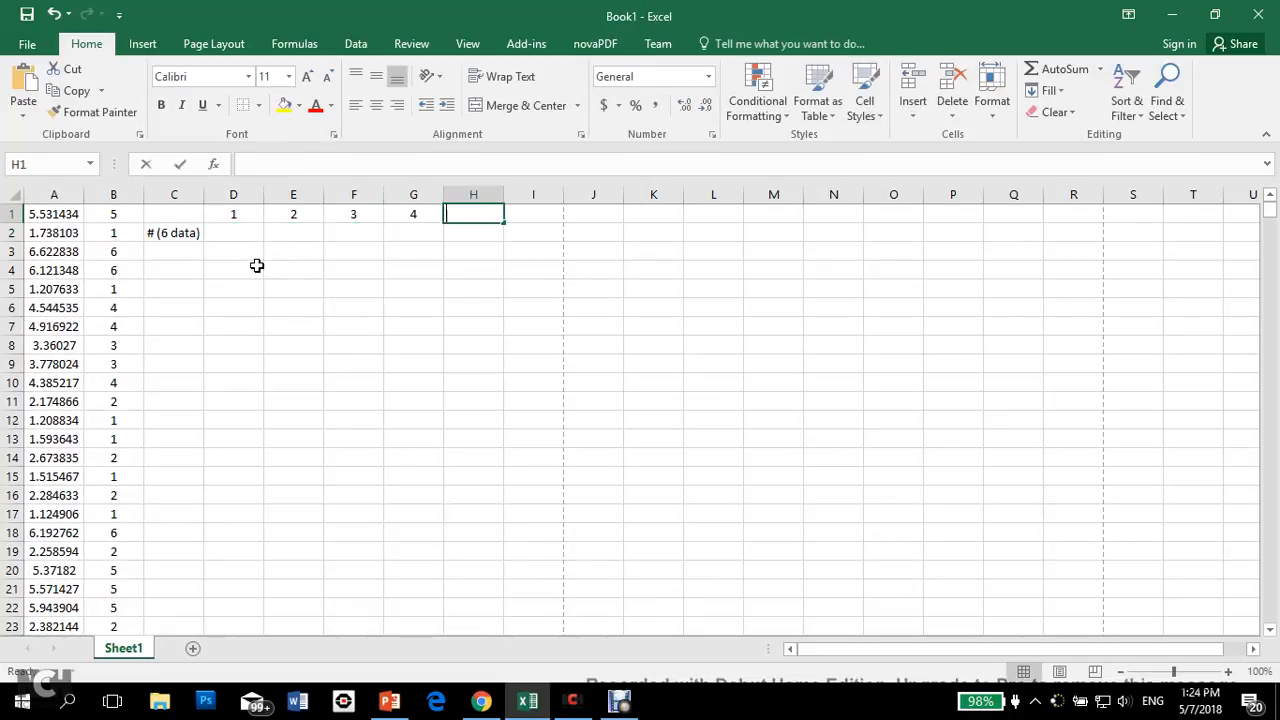
pyautogui.write('5')
pyautogui.press('Tab')
pyautogui.write('6')
pyautogui.press('Down')
# Step: Recalculate the sheet several times with D3 selected to regenerate the random dice values
pyautogui.hotkey('shift', 'Left')
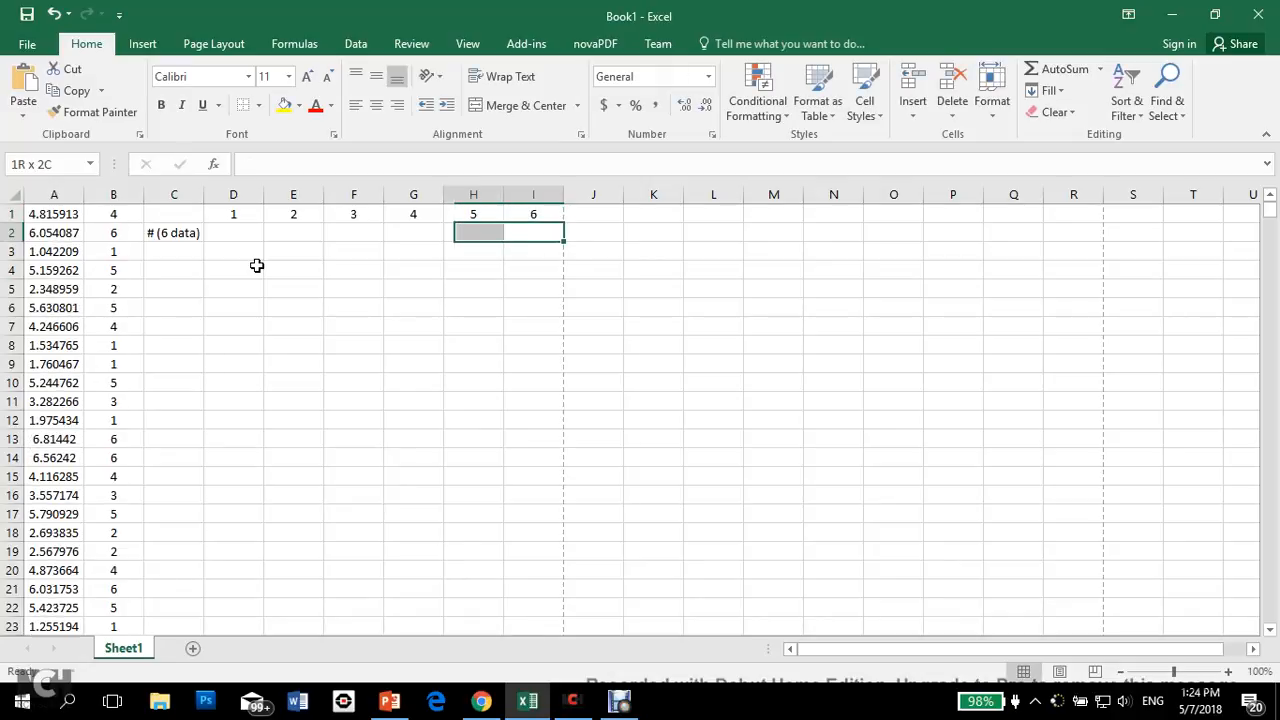
pyautogui.hotkey('shift', 'Left')
pyautogui.hotkey('shift', 'Left')
pyautogui.press('Left')
pyautogui.press('Left')
pyautogui.press('Left')
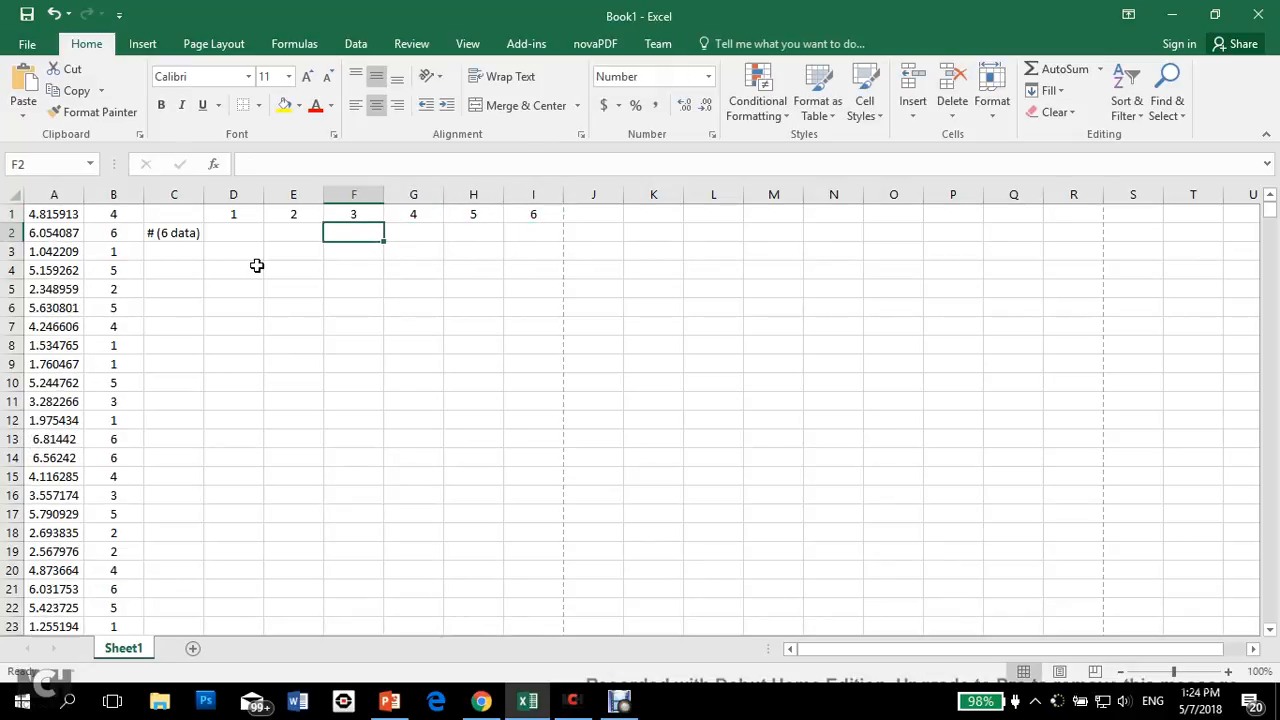
pyautogui.press('Left')
pyautogui.press('Left')
pyautogui.press('Down')
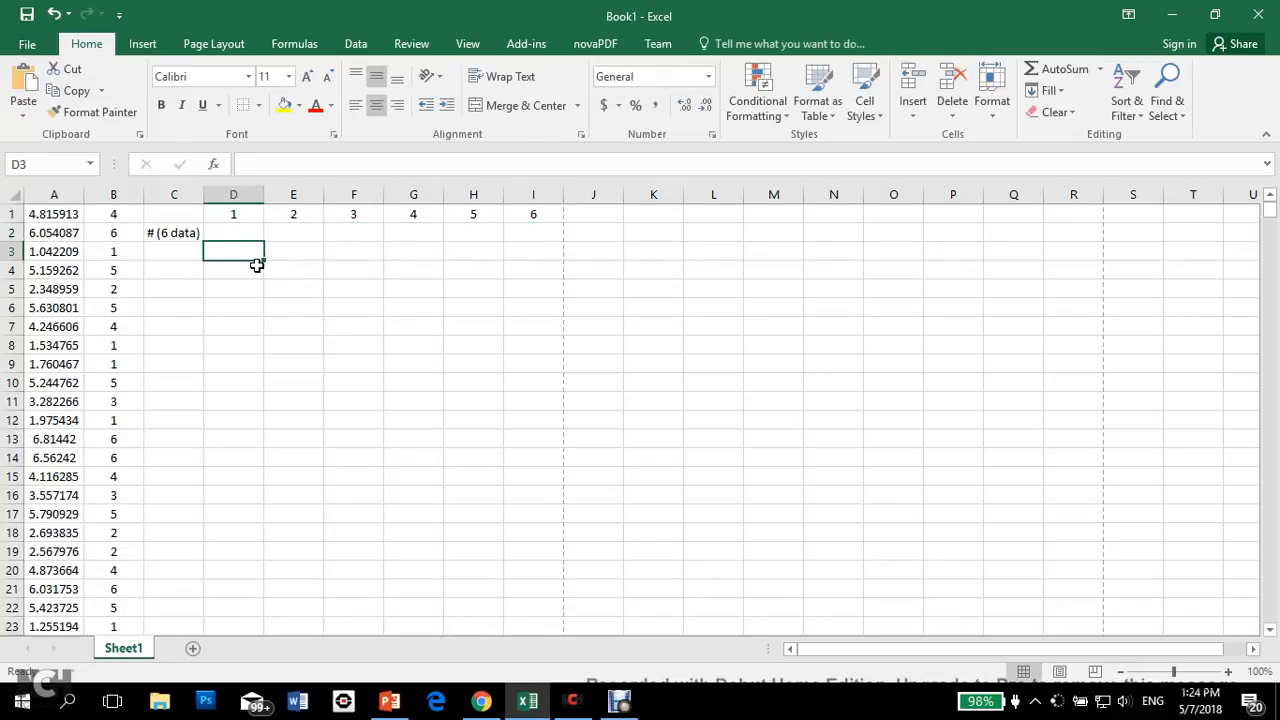
pyautogui.press('F9')
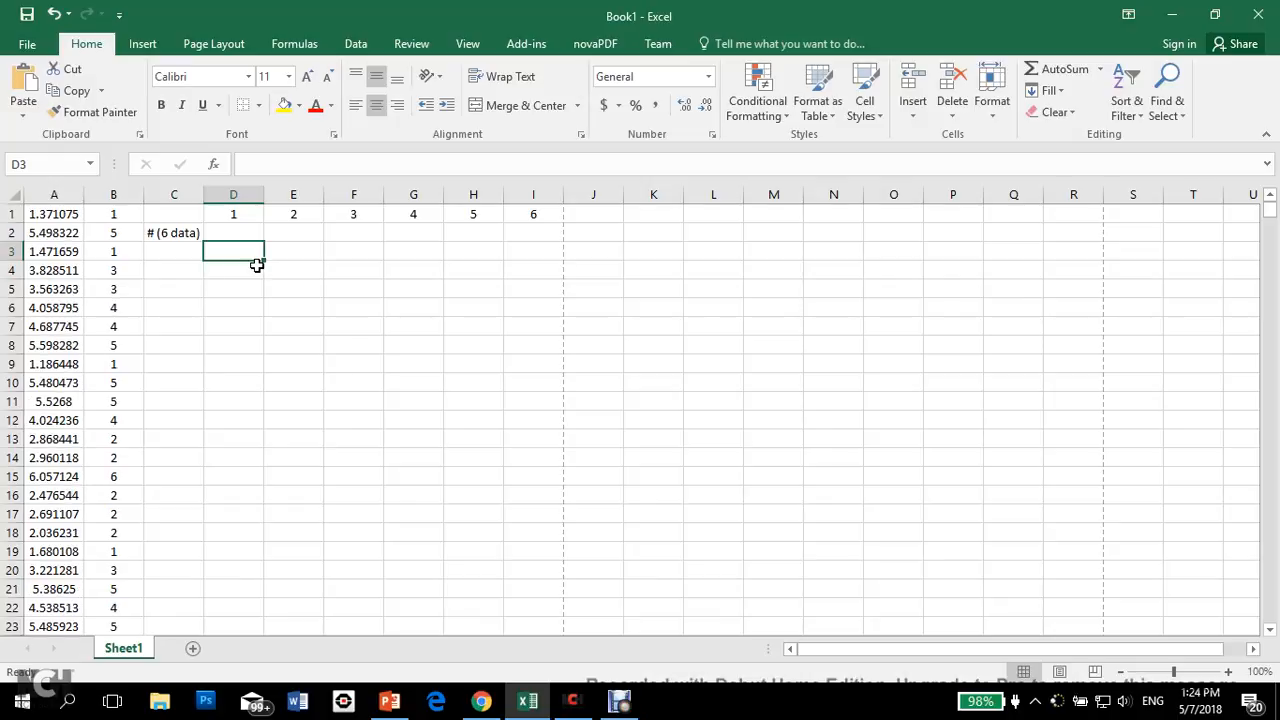
pyautogui.press('F9')
pyautogui.press('F9')
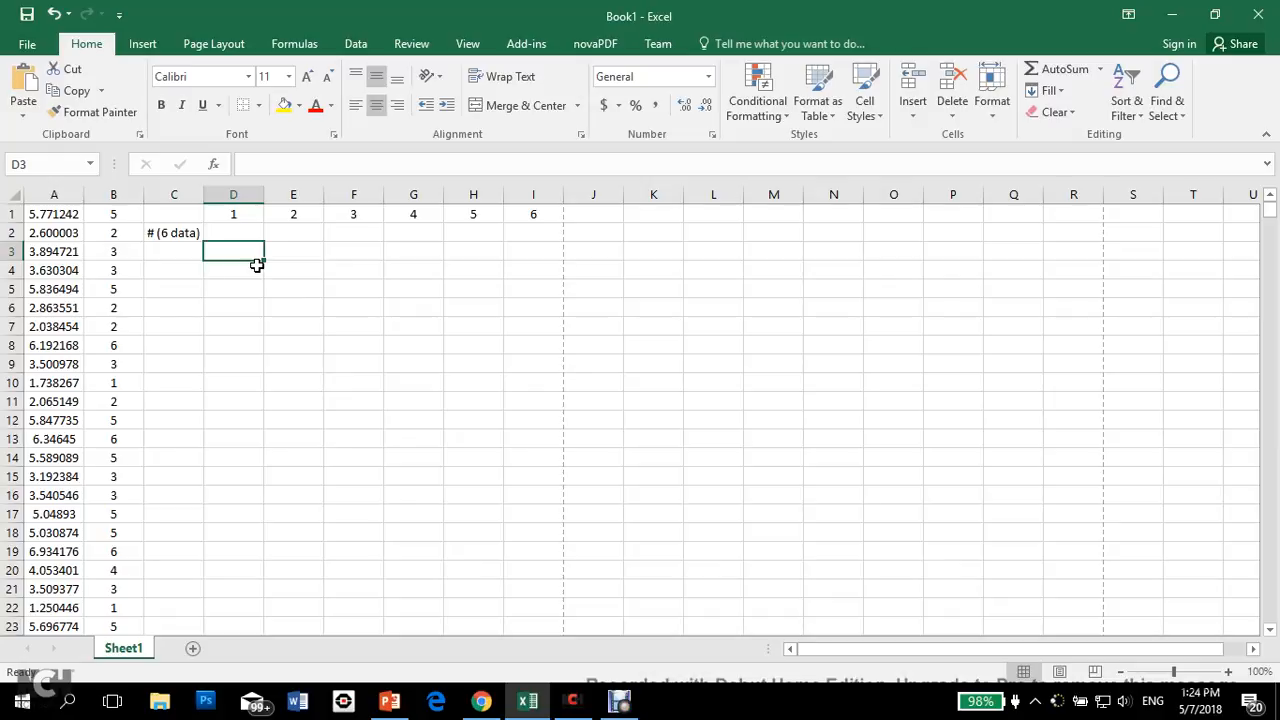
pyautogui.press('F9')
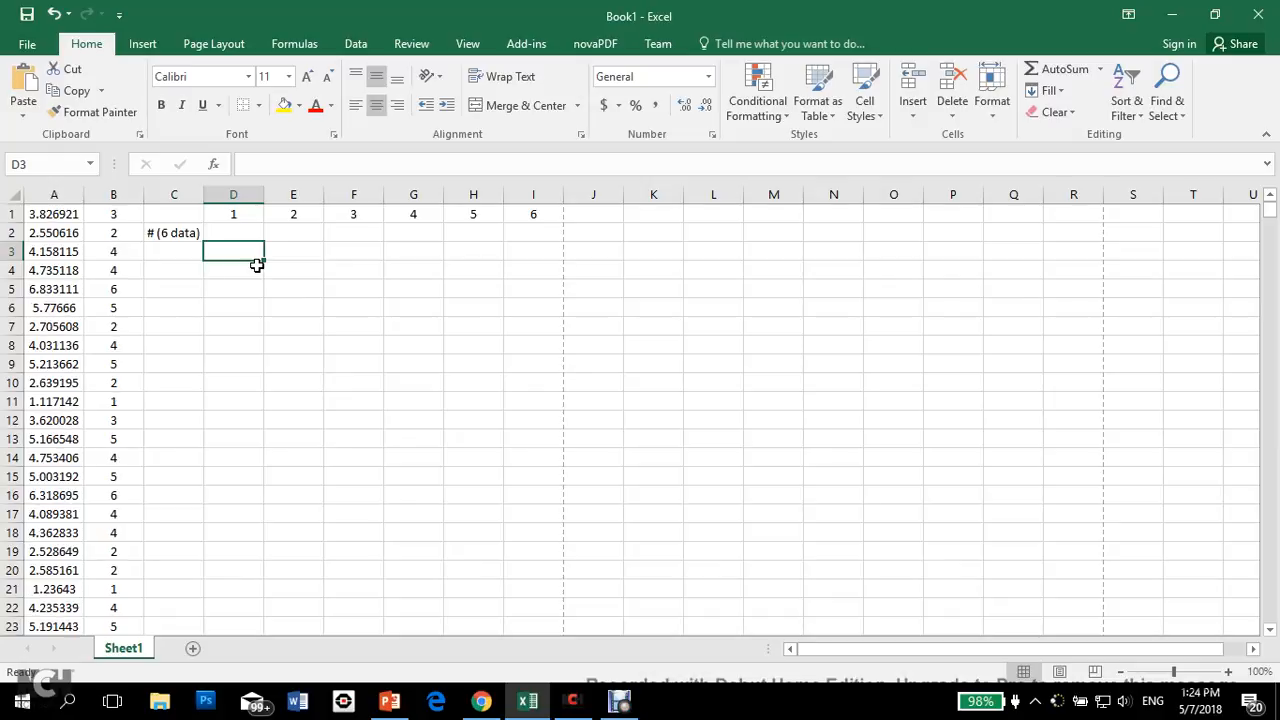
pyautogui.press('F9')
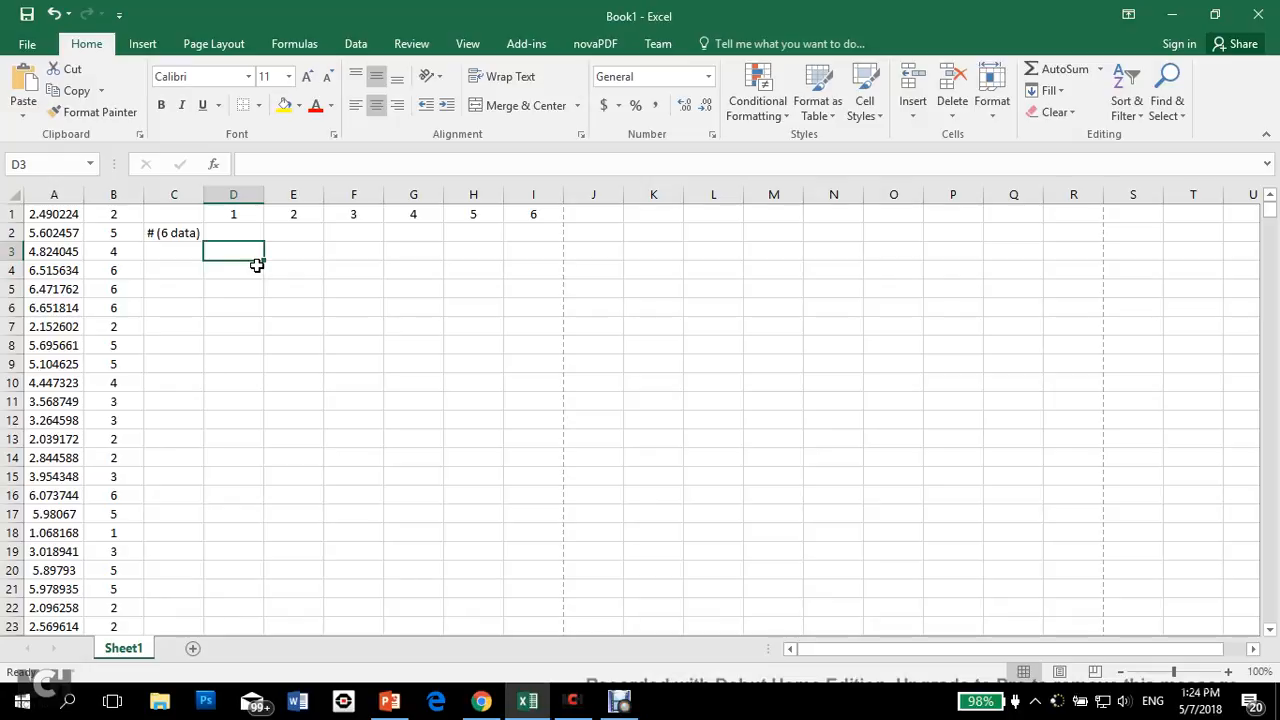
pyautogui.press('F9')
# Step: Enter =COUNTIF(B1:B6,1) in D2 to count the ones among the first six dice values
pyautogui.press('Up')
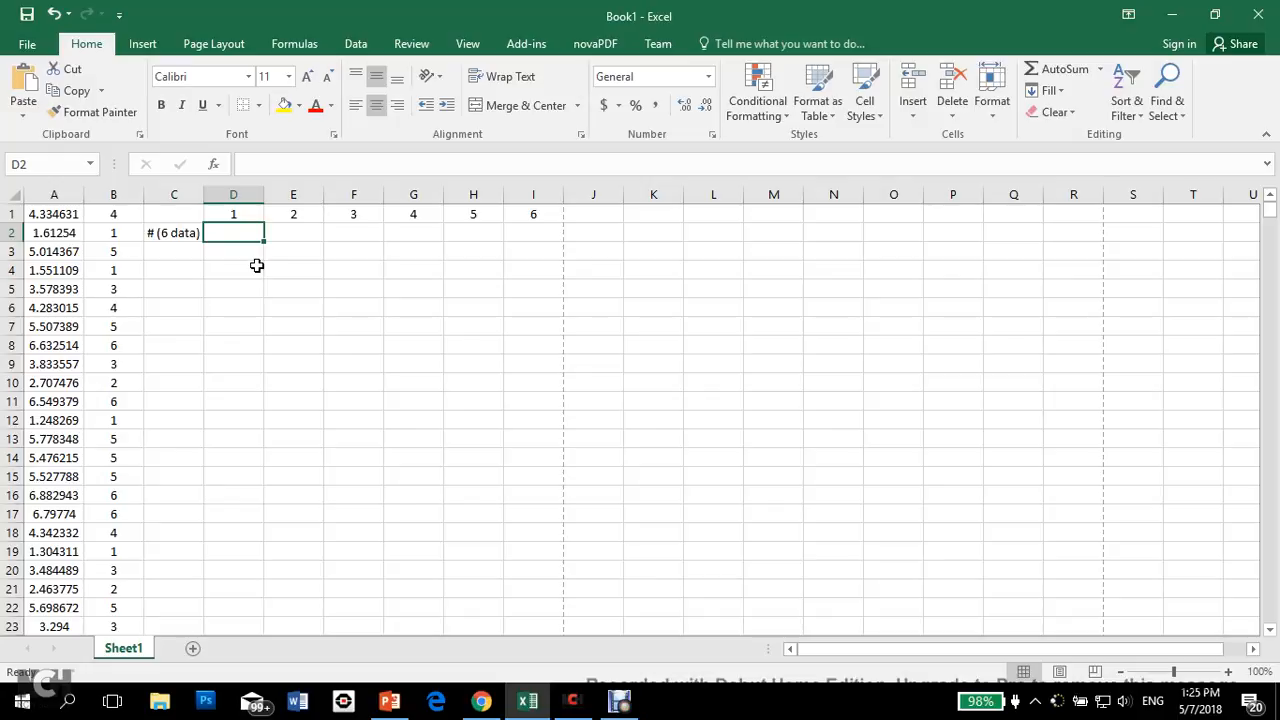
pyautogui.write('=')
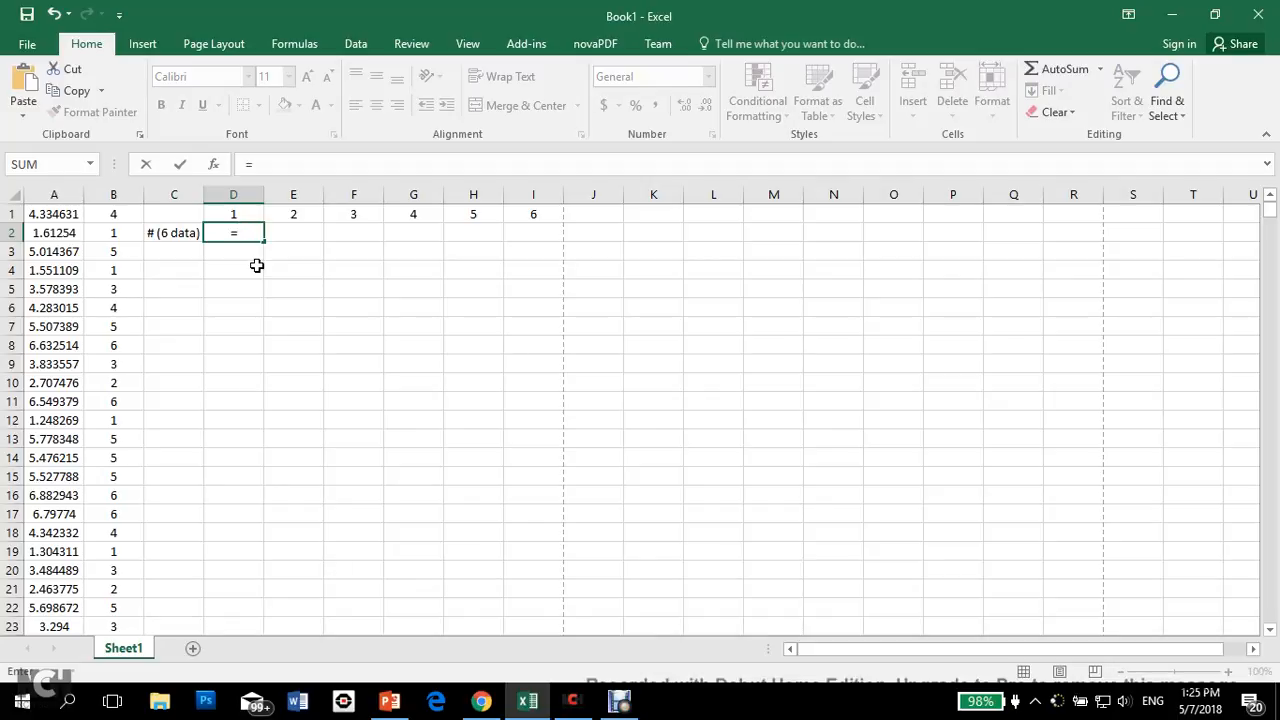
pyautogui.write('countif')
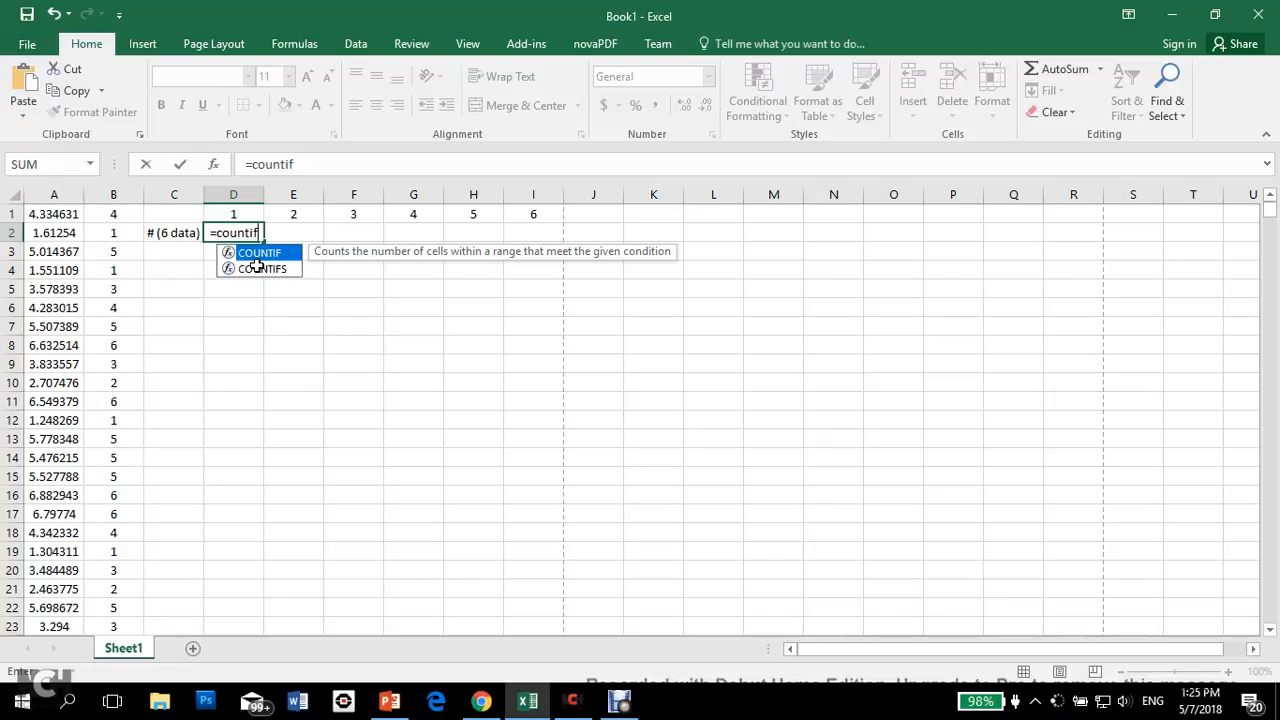
pyautogui.write('(')
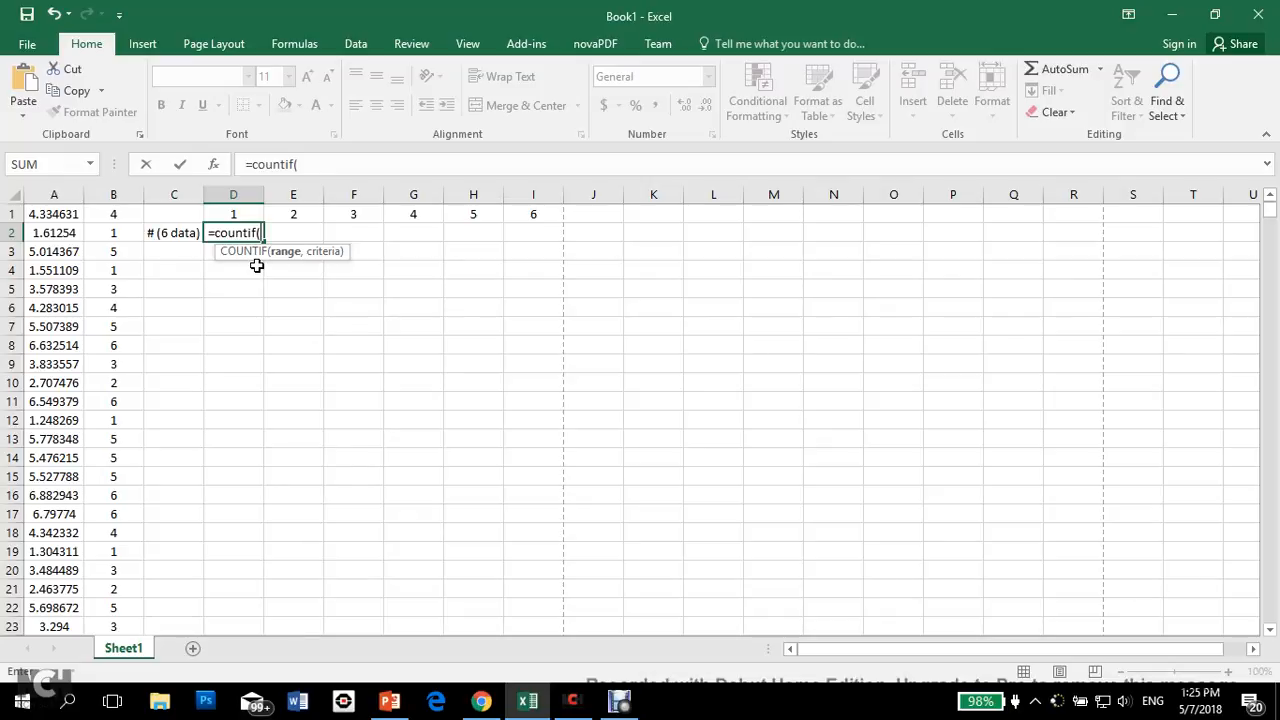
pyautogui.moveTo(123, 210); pyautogui.dragTo(120, 306)
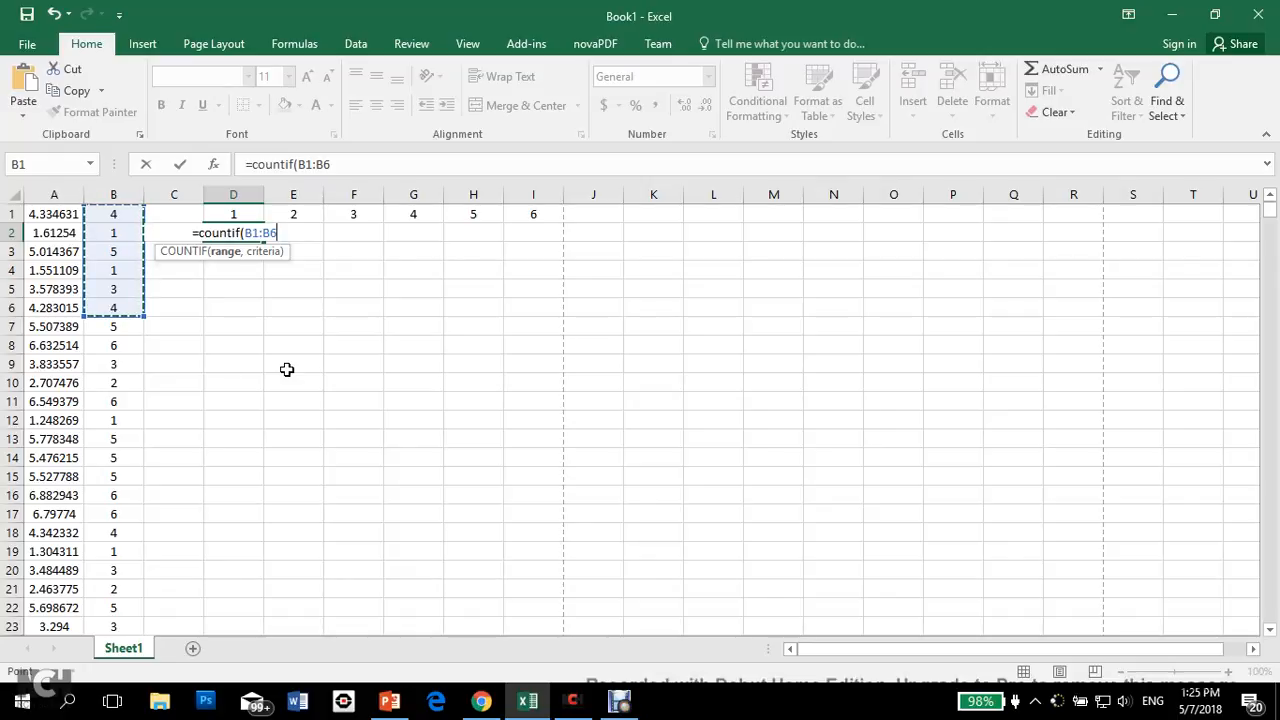
pyautogui.write(',')
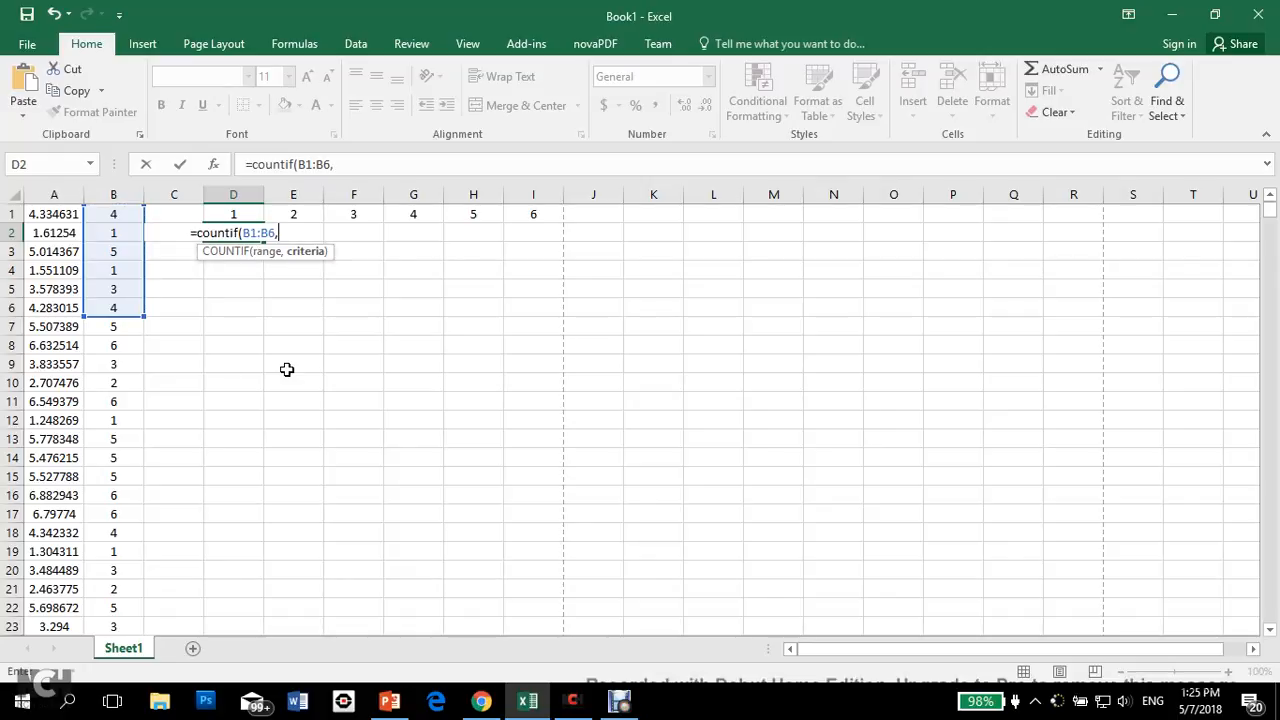
pyautogui.write('1')
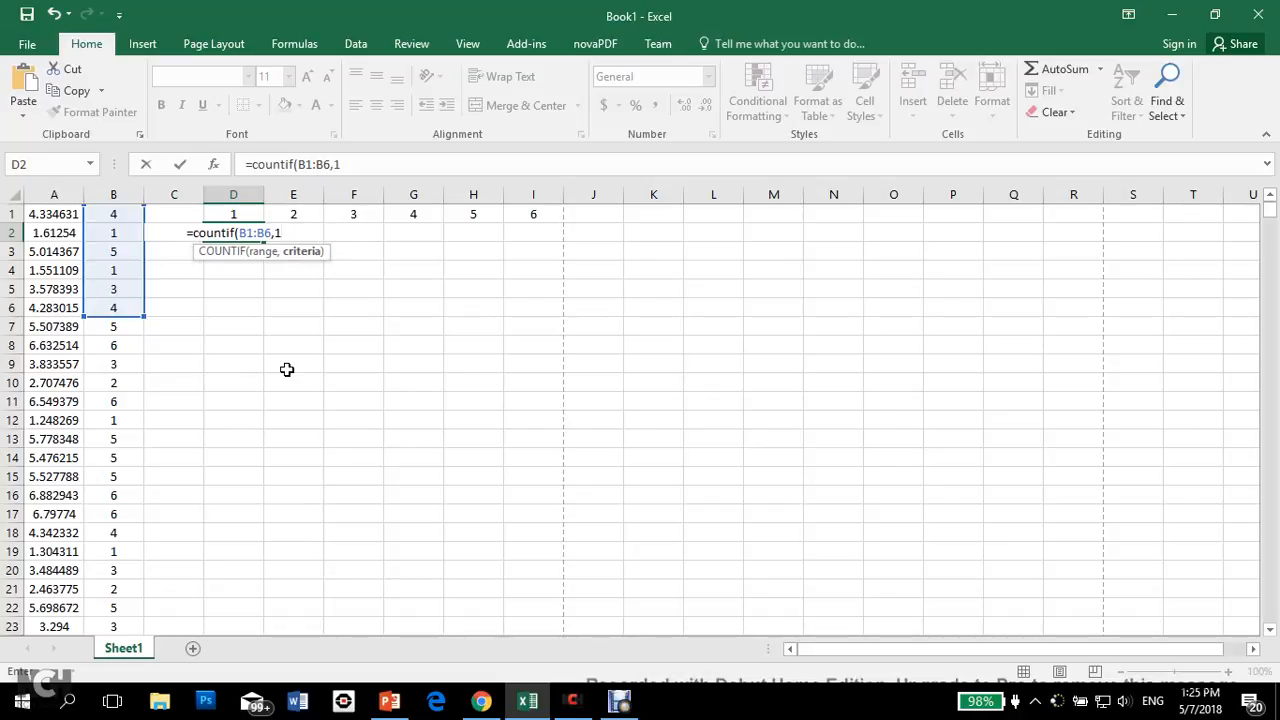
pyautogui.write(')')
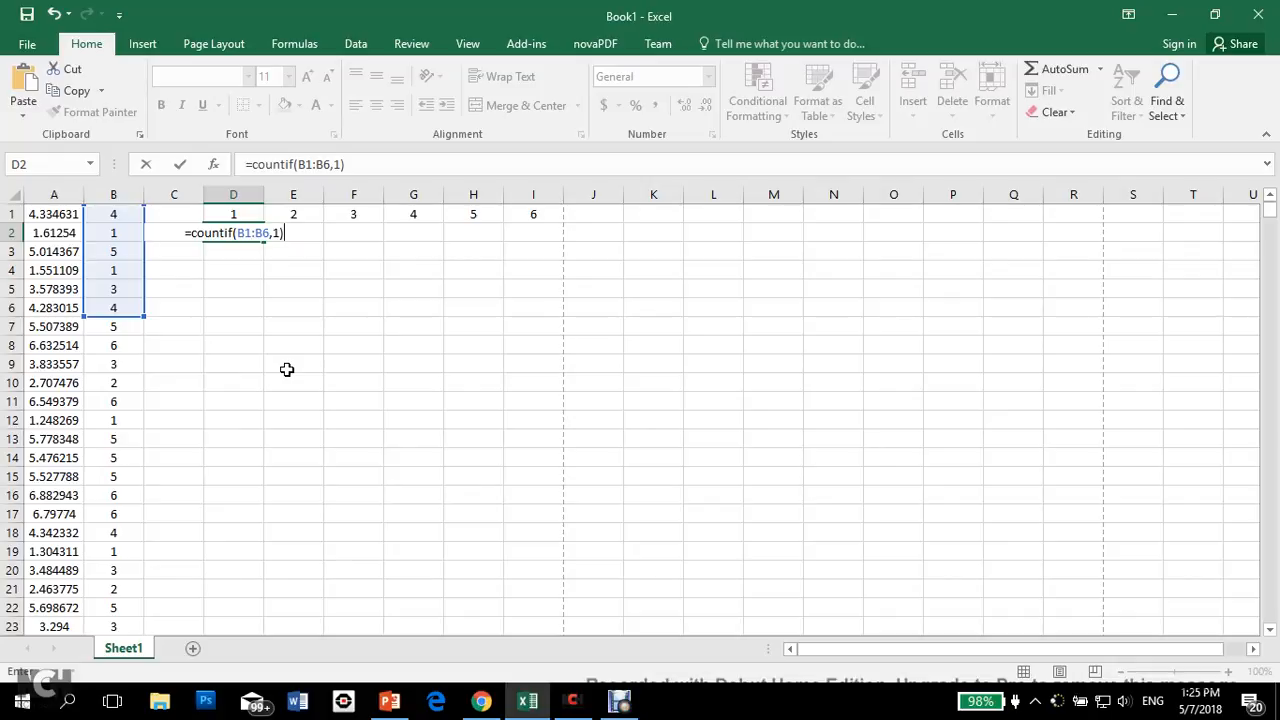
pyautogui.press('Return')
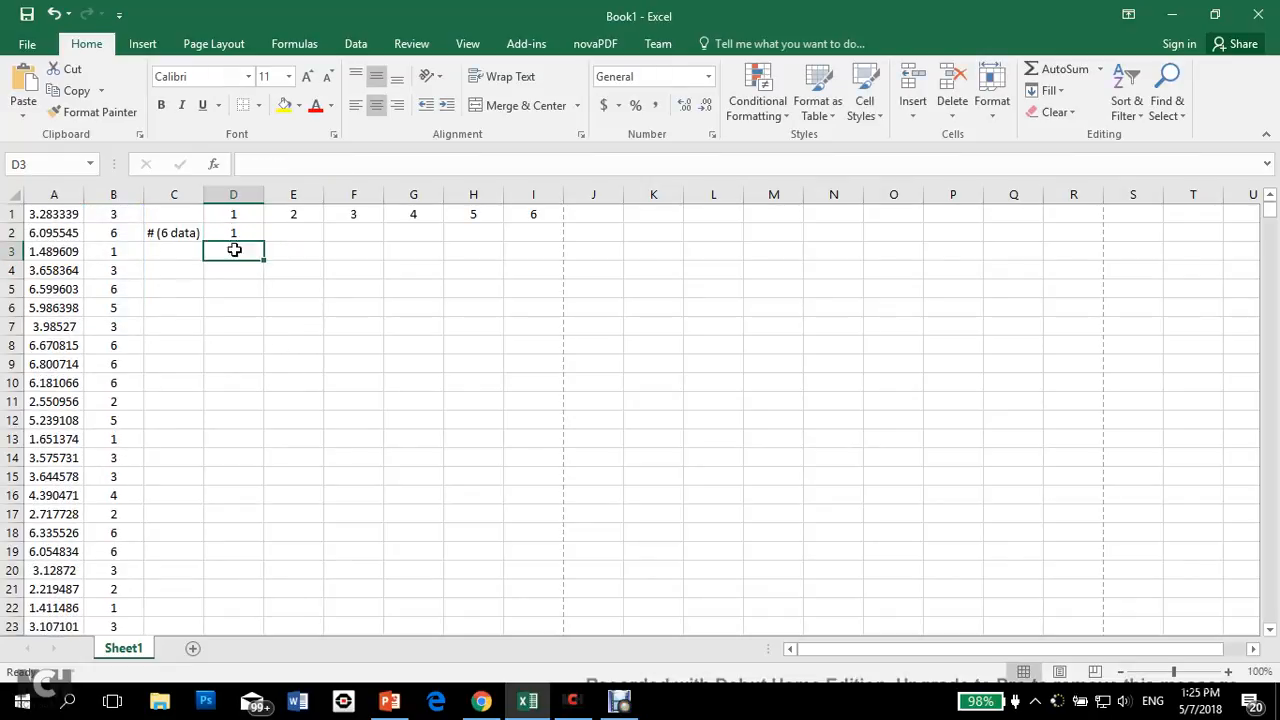
# Step: Highlight the six counted dice values in B1:B6 with a yellow fill
pyautogui.moveTo(117, 211); pyautogui.dragTo(120, 301)
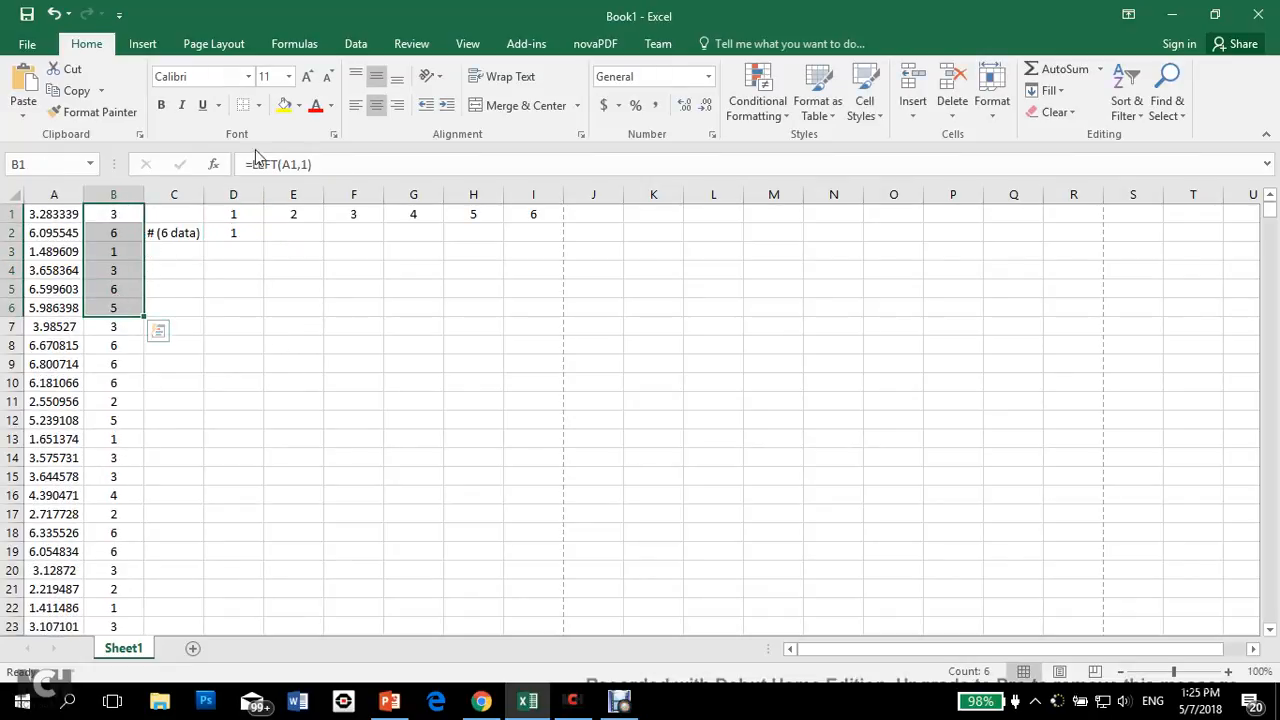
pyautogui.click(285, 105)
pyautogui.click(231, 302)
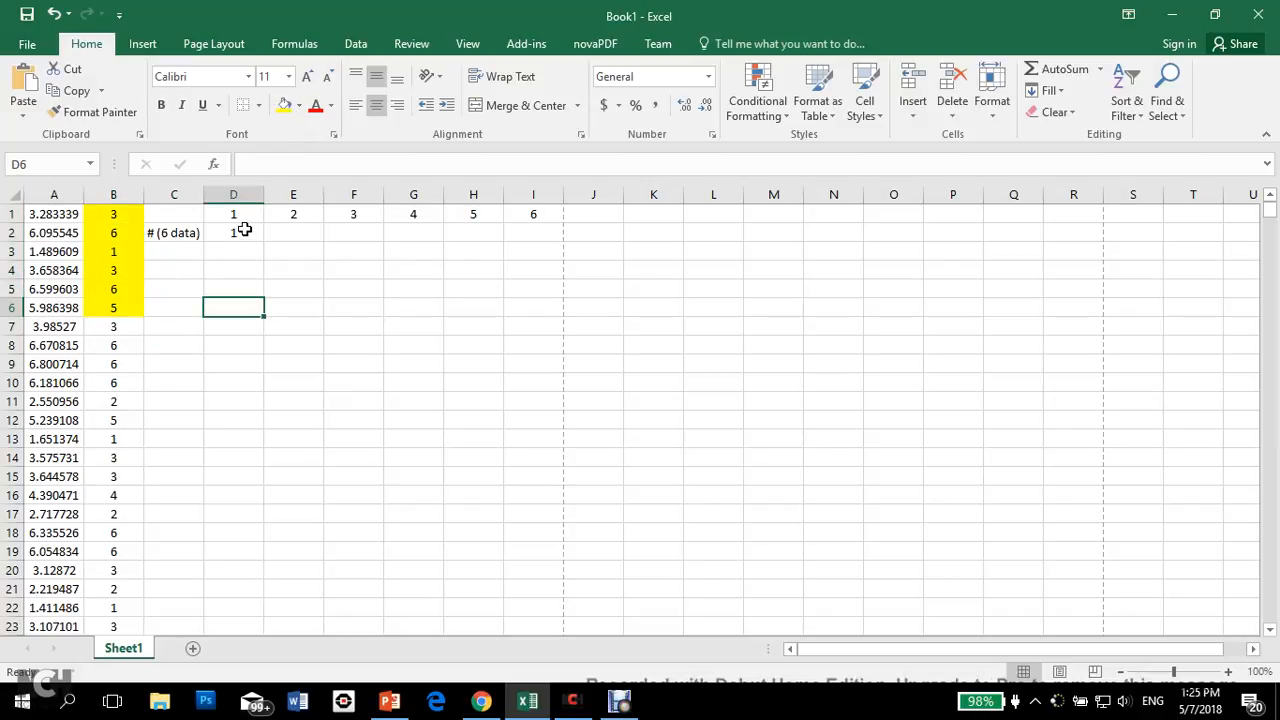
# Step: Fill the COUNTIF formula from D2 across to I2 and examine the range references in the copies
pyautogui.click(246, 232)
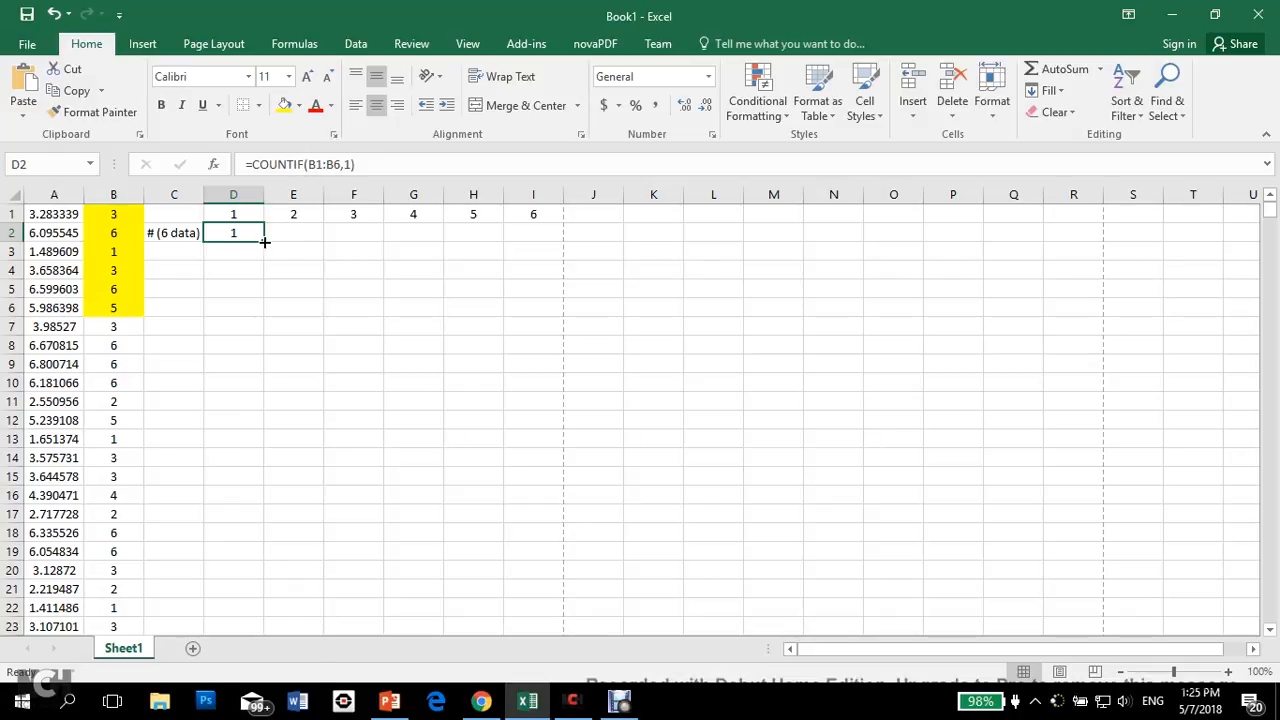
pyautogui.moveTo(264, 241); pyautogui.dragTo(540, 238)
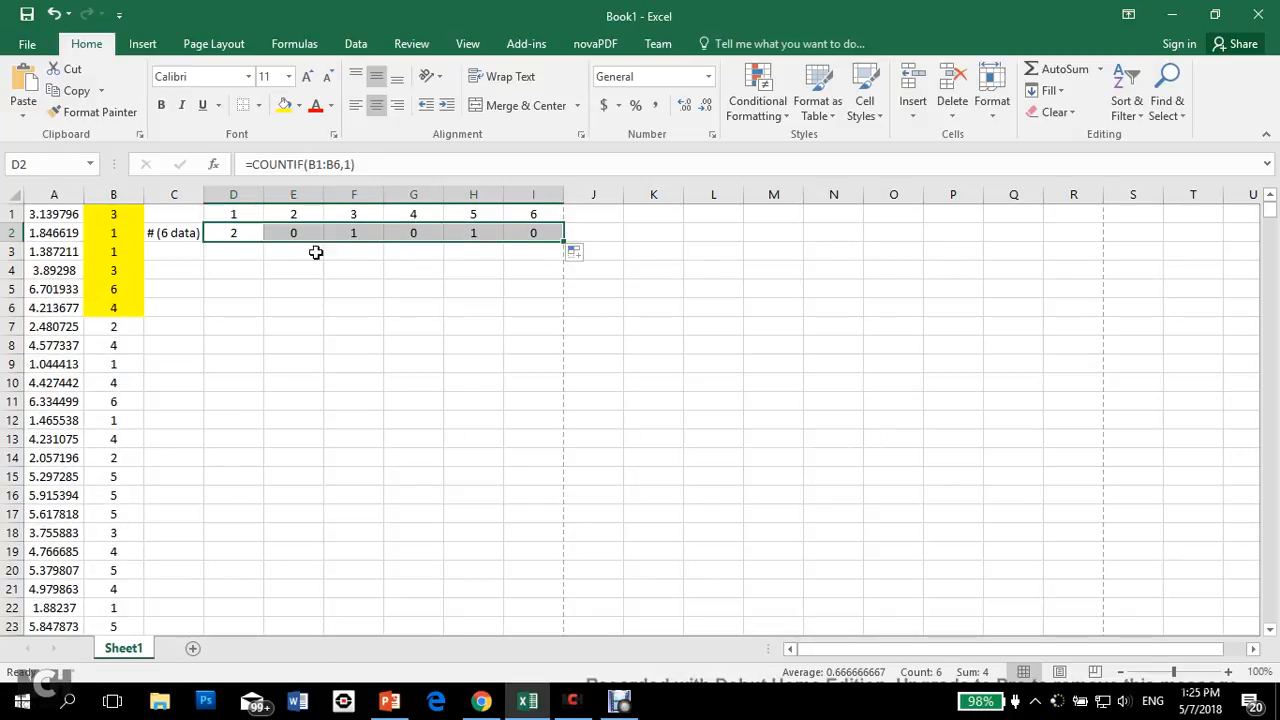
pyautogui.click(288, 234)
pyautogui.click(248, 231)
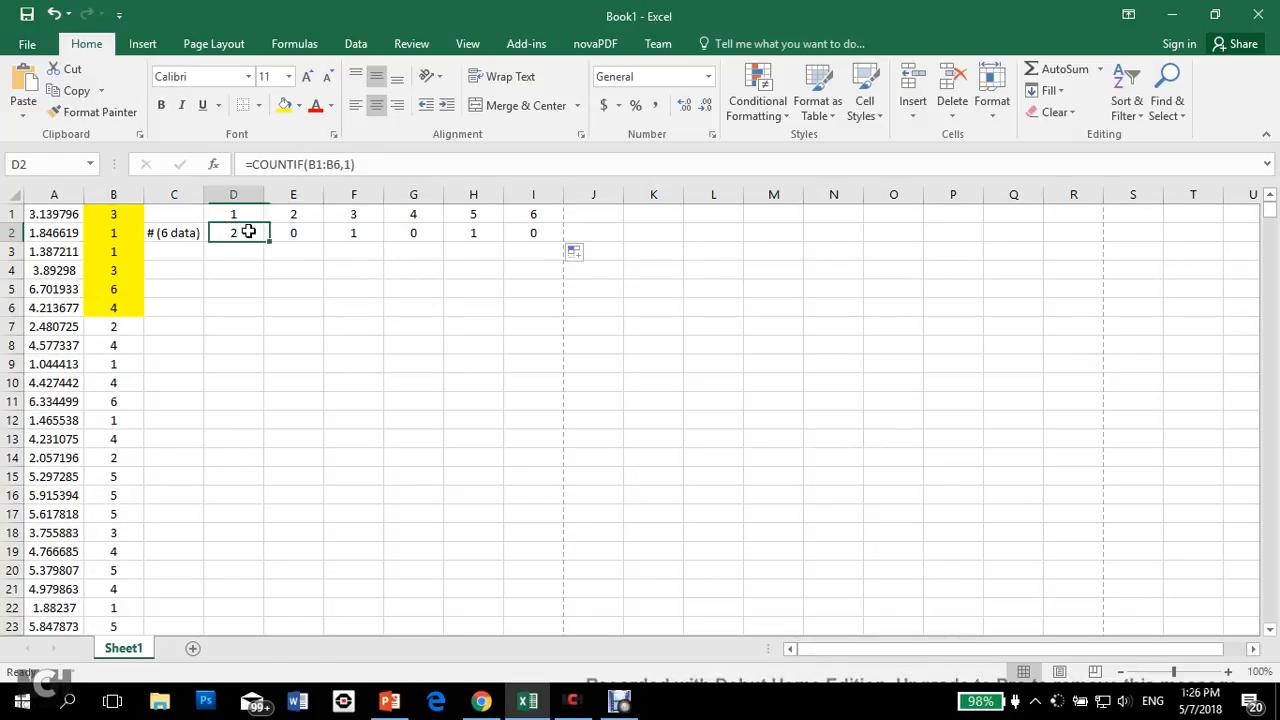
pyautogui.click(290, 234)
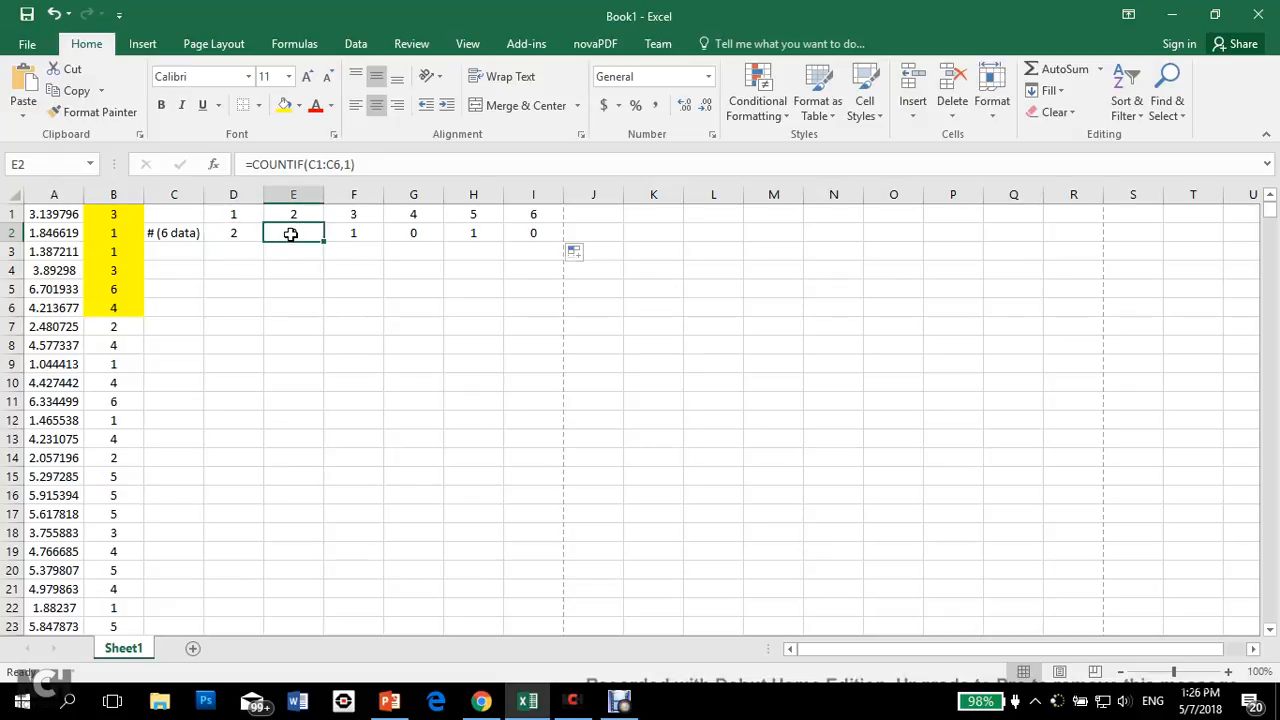
pyautogui.doubleClick(290, 234)
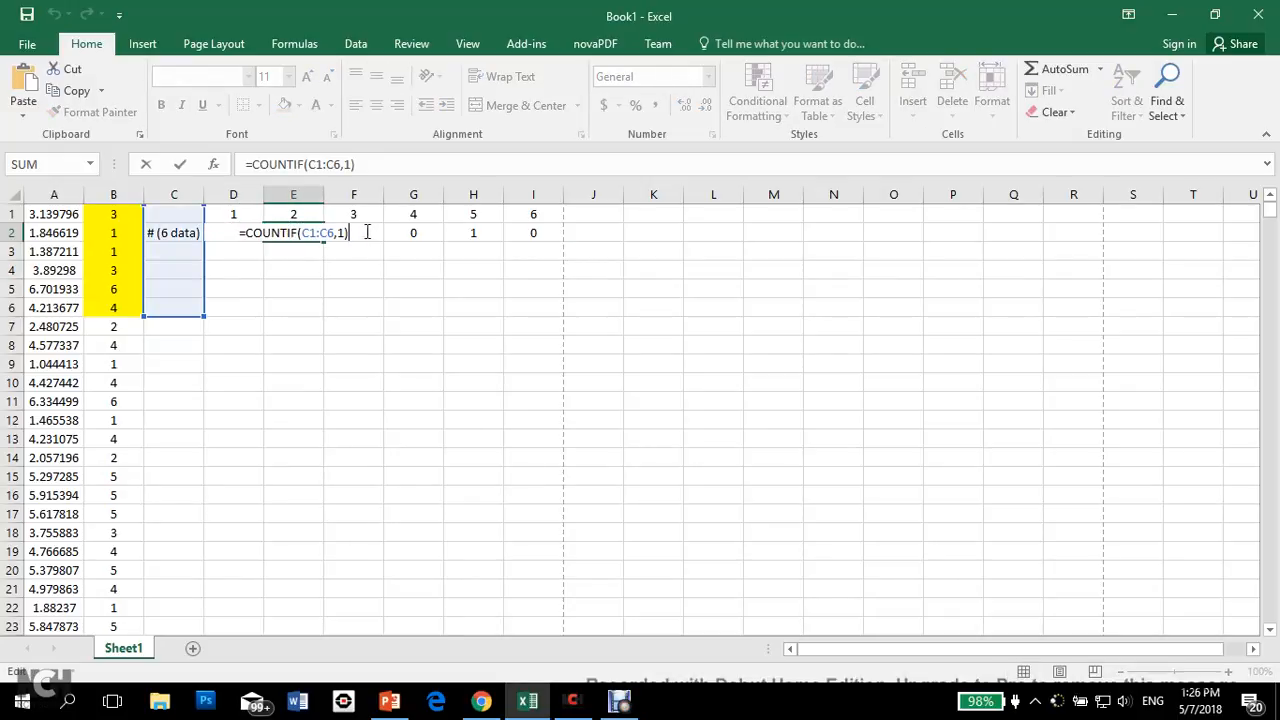
pyautogui.click(415, 232)
pyautogui.doubleClick(416, 232)
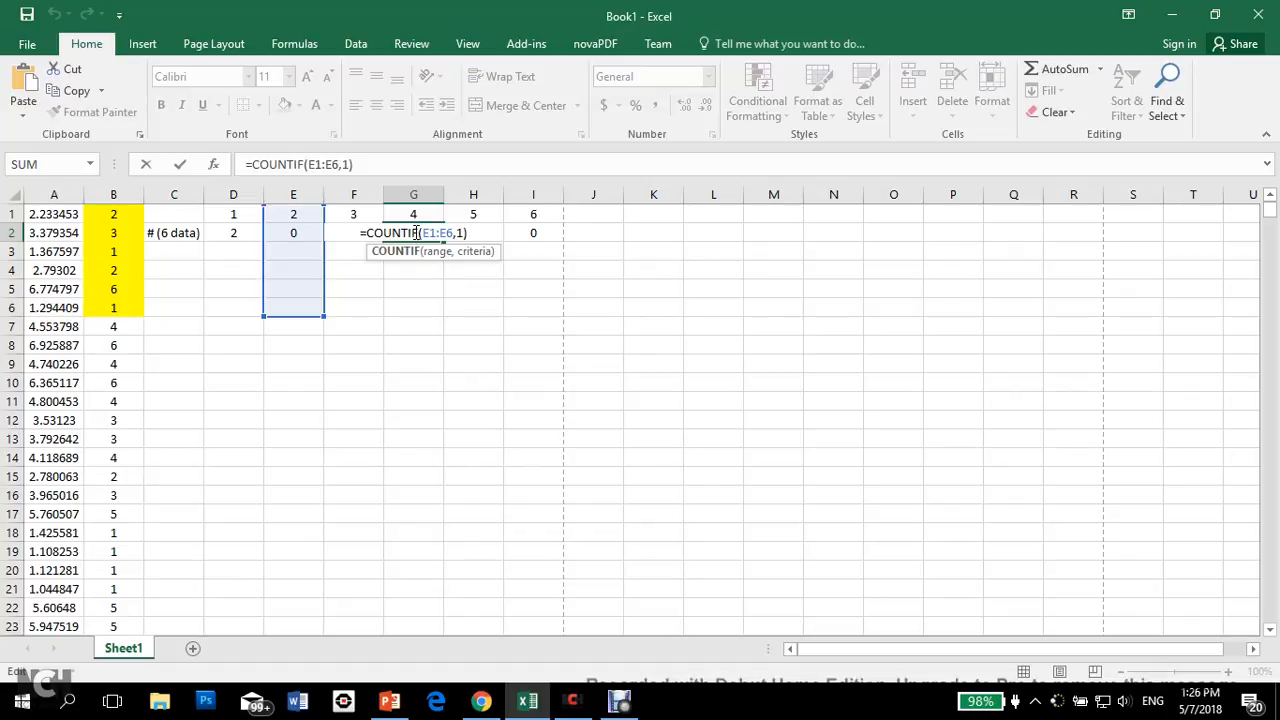
pyautogui.click(229, 258)
# Step: Make the column references absolute in D2's formula, changing it to =COUNTIF($B1:$B6,1)
pyautogui.click(240, 233)
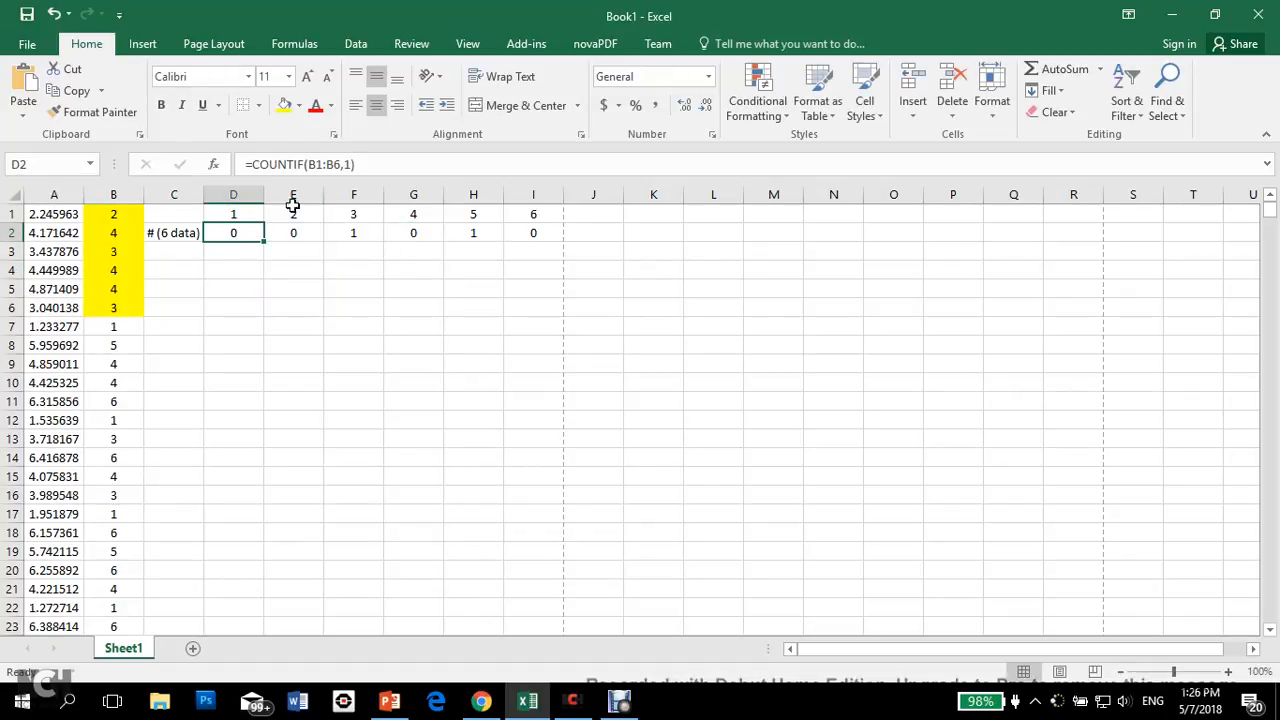
pyautogui.click(314, 168)
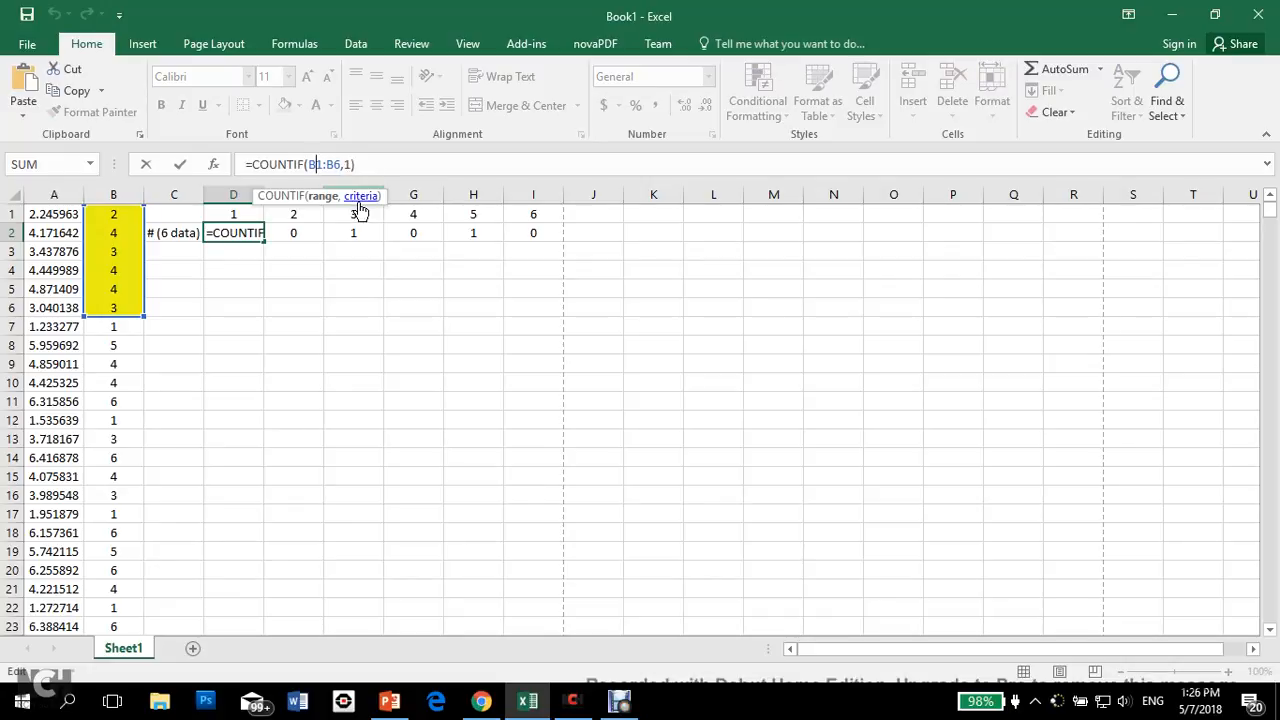
pyautogui.press('Left')
pyautogui.write('$')
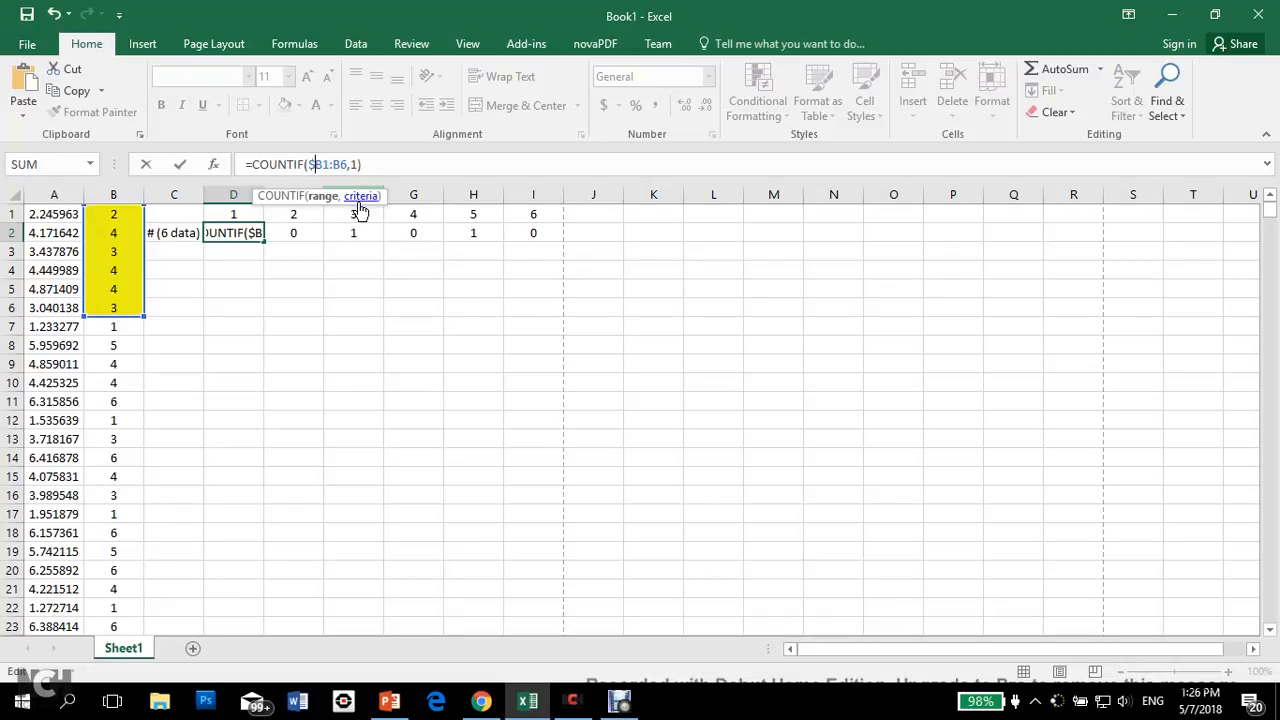
pyautogui.press('Right')
pyautogui.press('Right')
pyautogui.press('Right')
pyautogui.write('$')
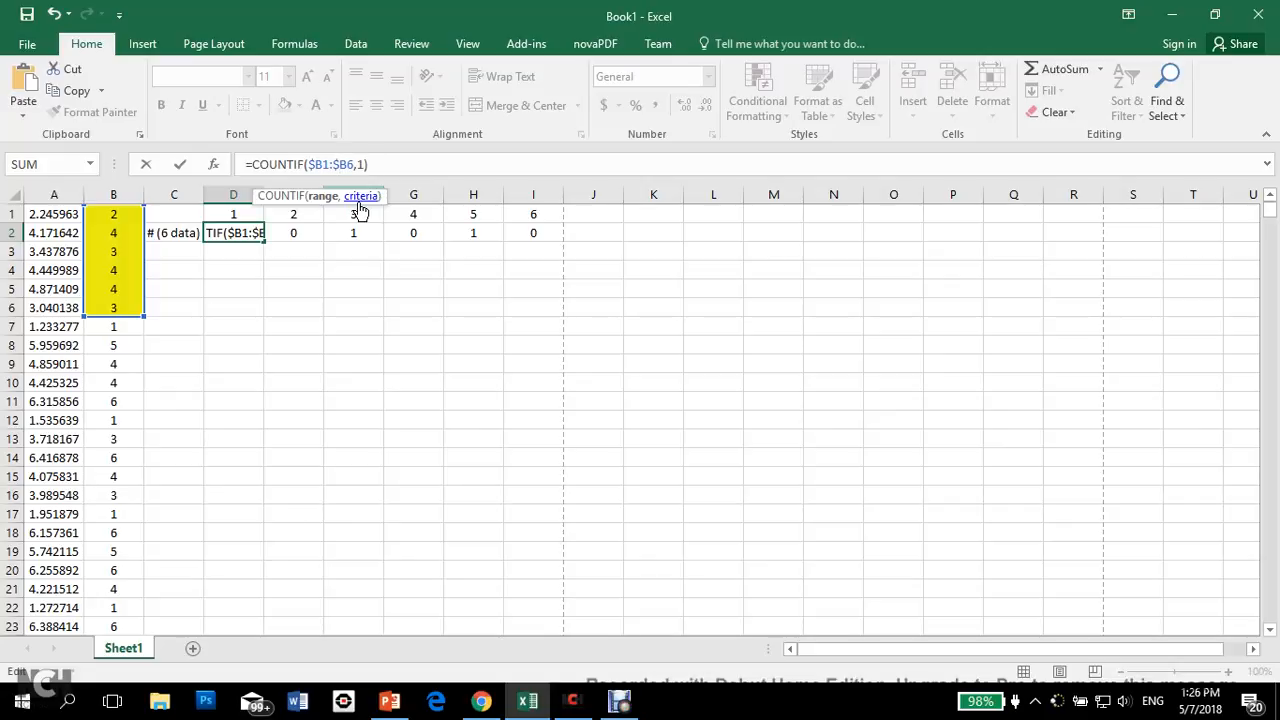
pyautogui.press('Return')
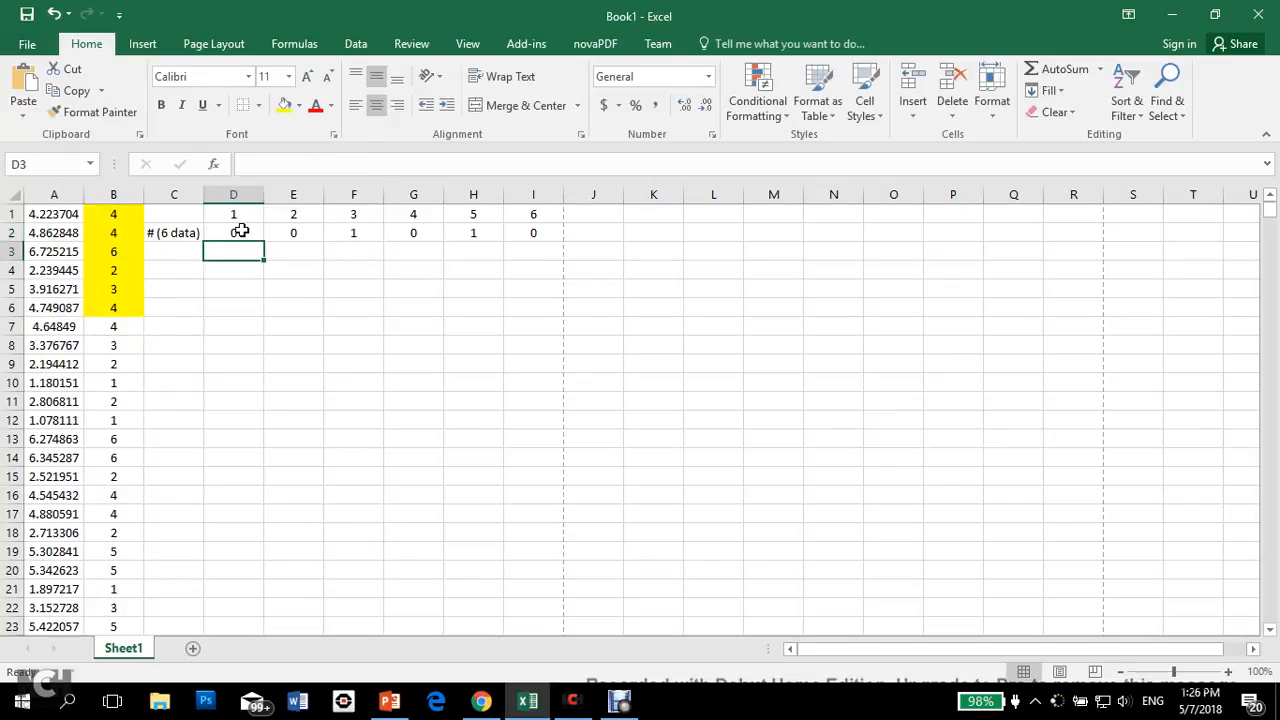
# Step: Fill the D2 formula across to I2 and check the range and criterion in the copies
pyautogui.click(243, 233)
pyautogui.moveTo(265, 240); pyautogui.dragTo(544, 238)
pyautogui.click(289, 234)
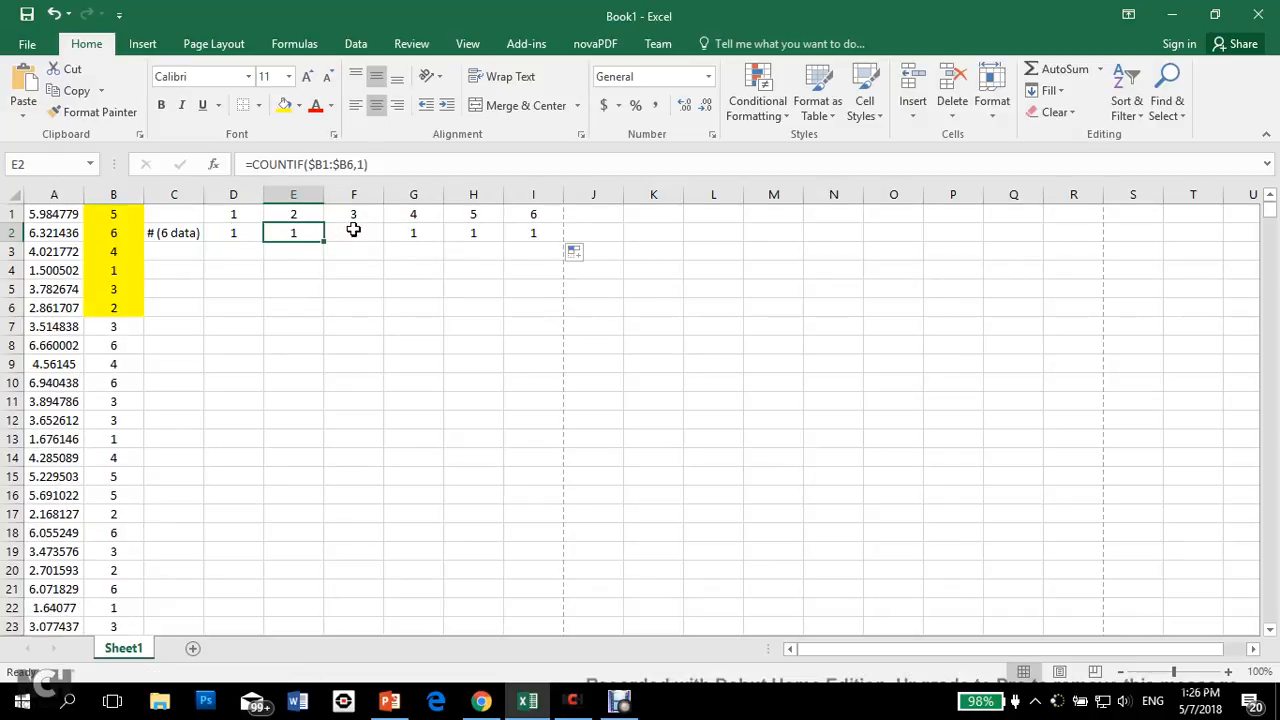
pyautogui.click(411, 237)
pyautogui.click(471, 234)
pyautogui.click(297, 234)
pyautogui.click(348, 233)
pyautogui.click(298, 232)
pyautogui.click(255, 232)
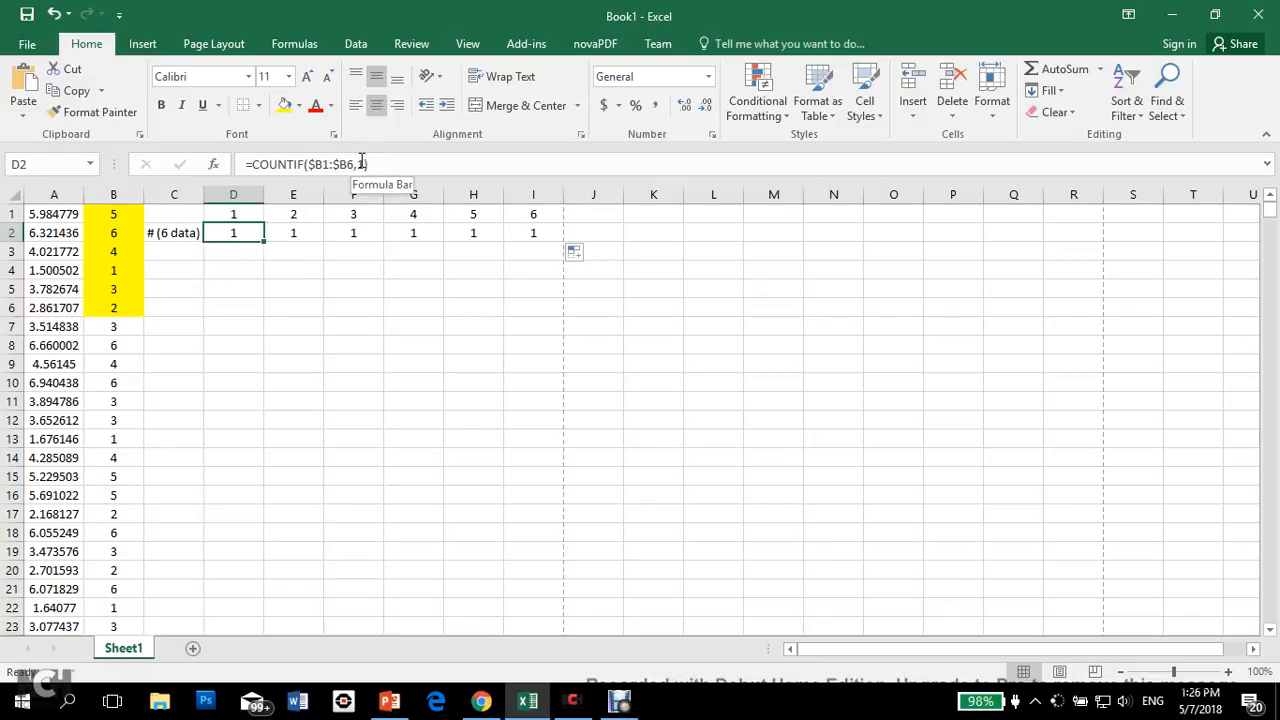
# Step: Replace the fixed criterion in D2 with a reference to D1, giving =COUNTIF($B1:$B6,D1)
pyautogui.doubleClick(244, 234)
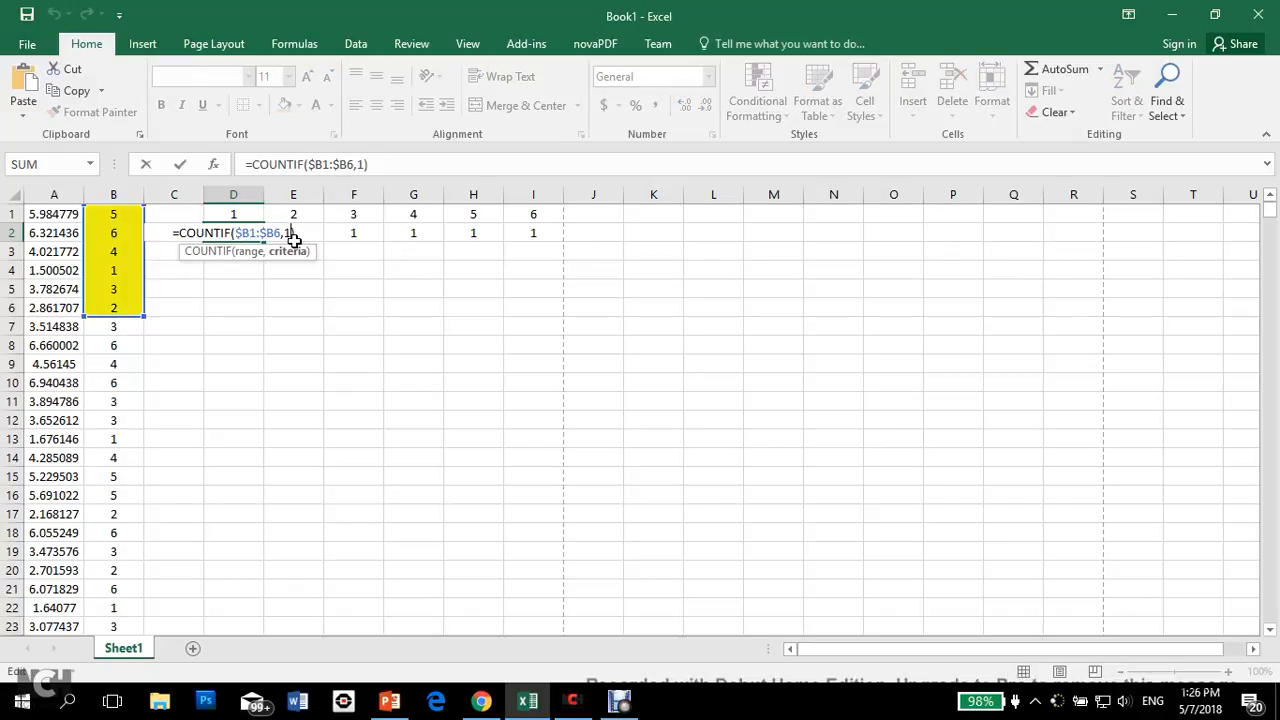
pyautogui.press('BackSpace')
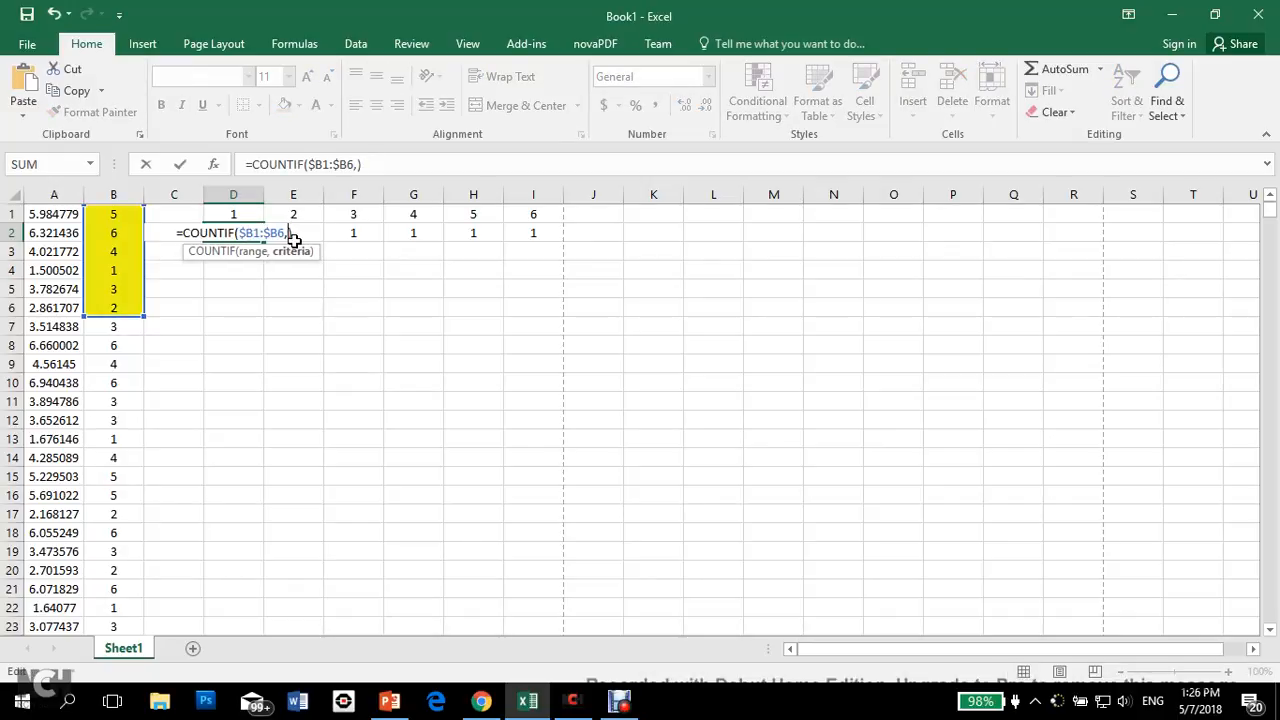
pyautogui.click(241, 213)
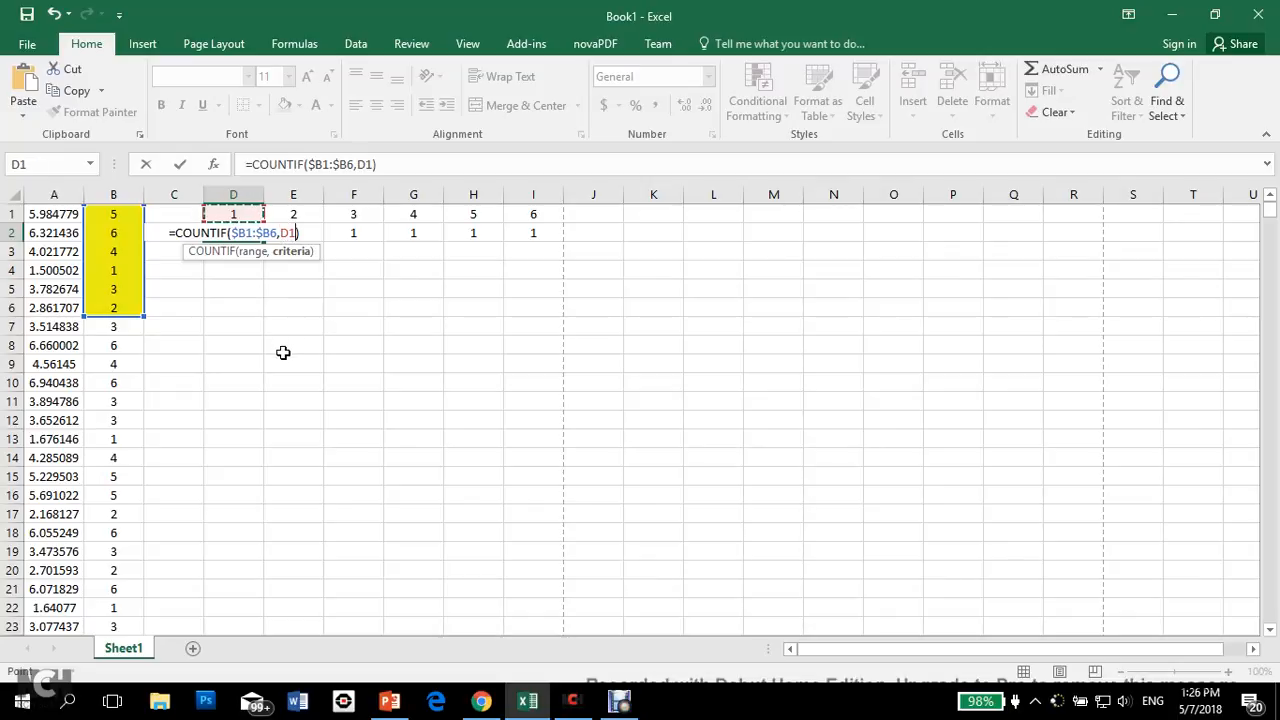
pyautogui.press('Return')
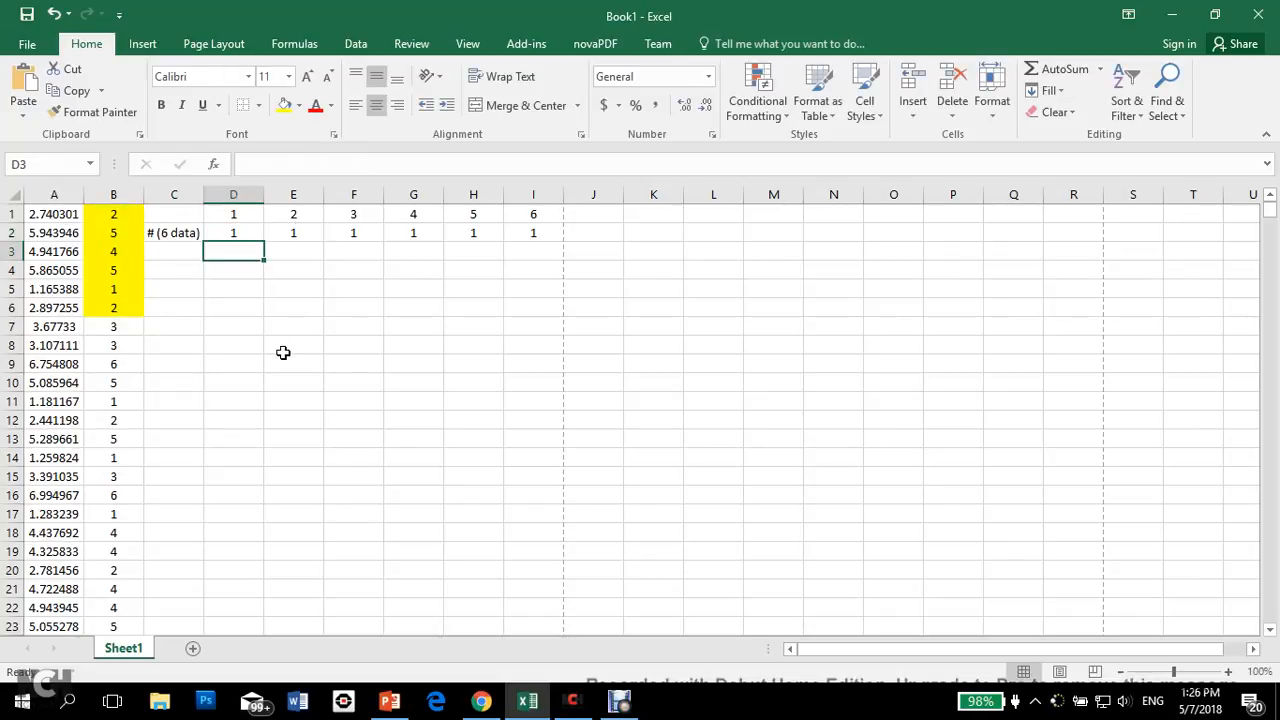
# Step: Fill the updated COUNTIF formula from D2 across to I2 and check the references in the copies
pyautogui.click(257, 235)
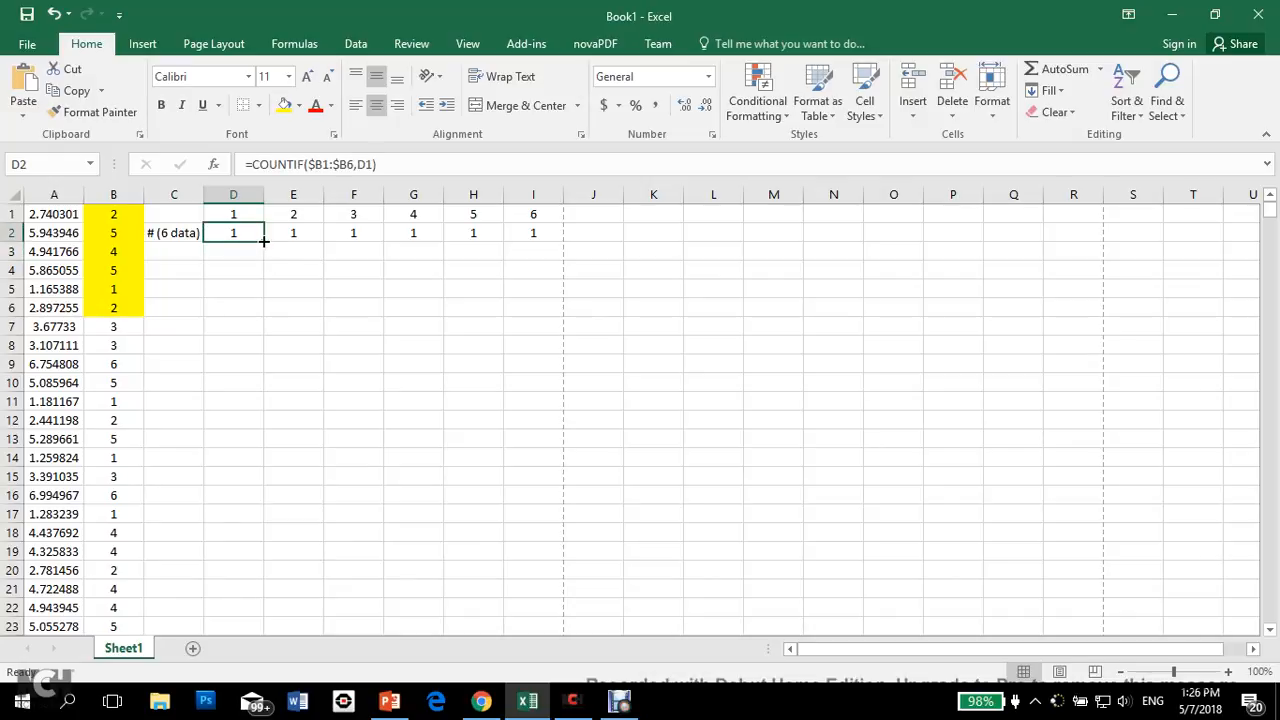
pyautogui.moveTo(263, 241); pyautogui.dragTo(489, 250)
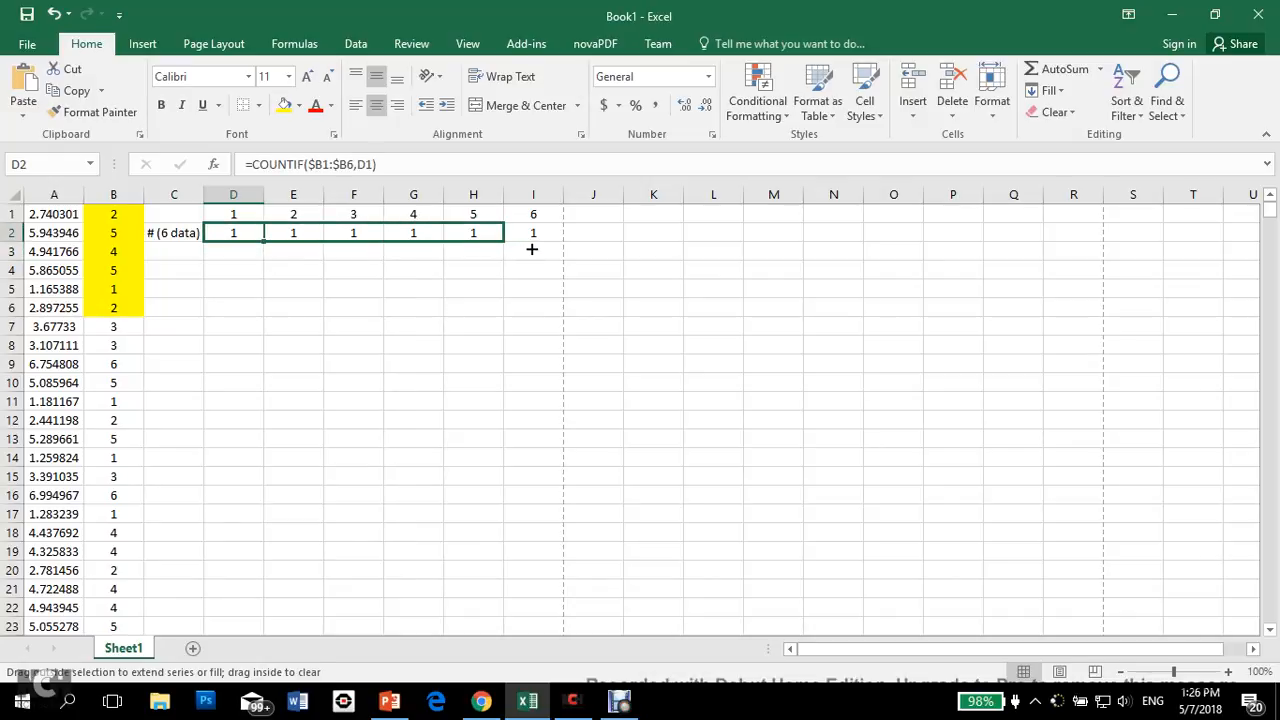
pyautogui.moveTo(532, 249); pyautogui.dragTo(545, 249)
pyautogui.click(234, 236)
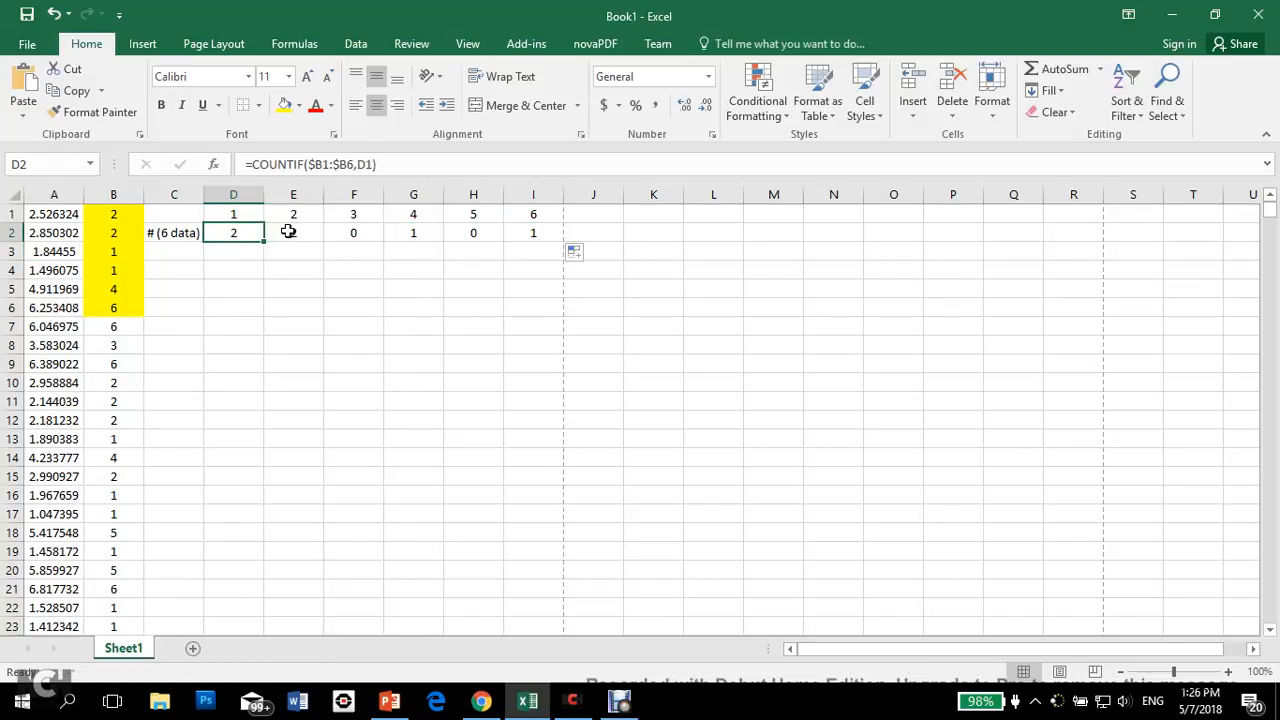
pyautogui.click(289, 232)
pyautogui.click(378, 233)
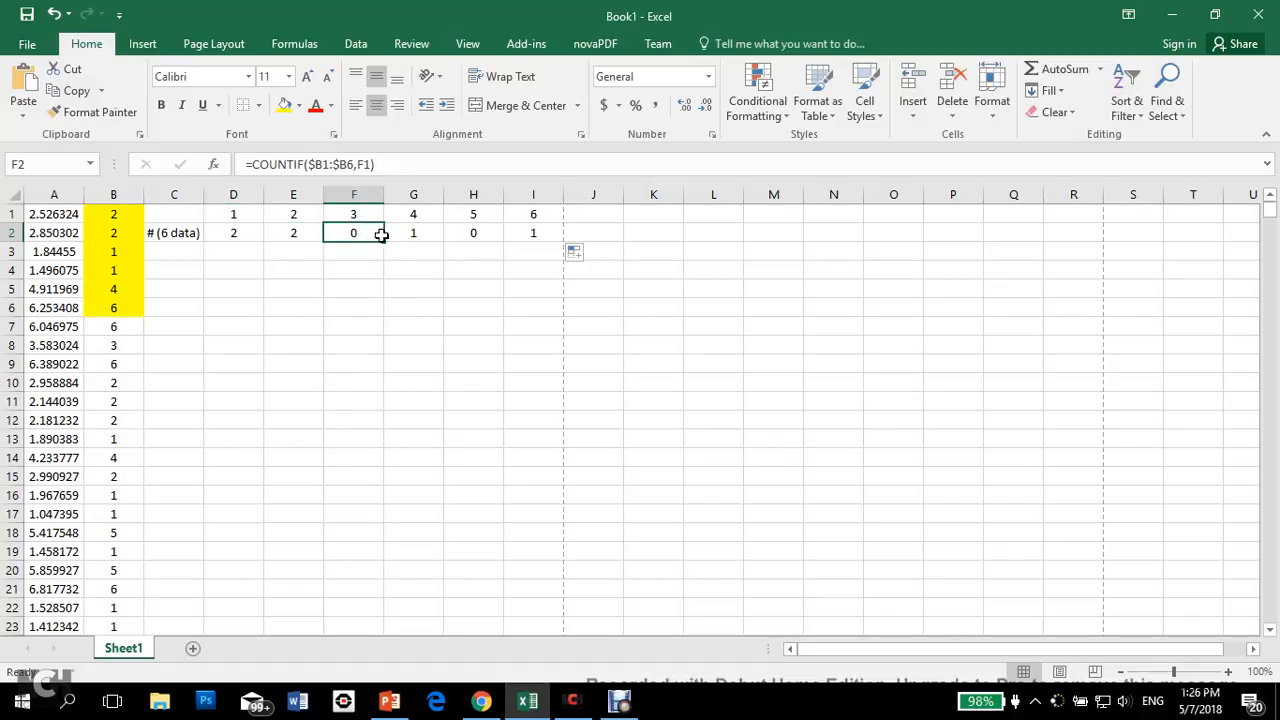
pyautogui.click(420, 234)
pyautogui.doubleClick(428, 232)
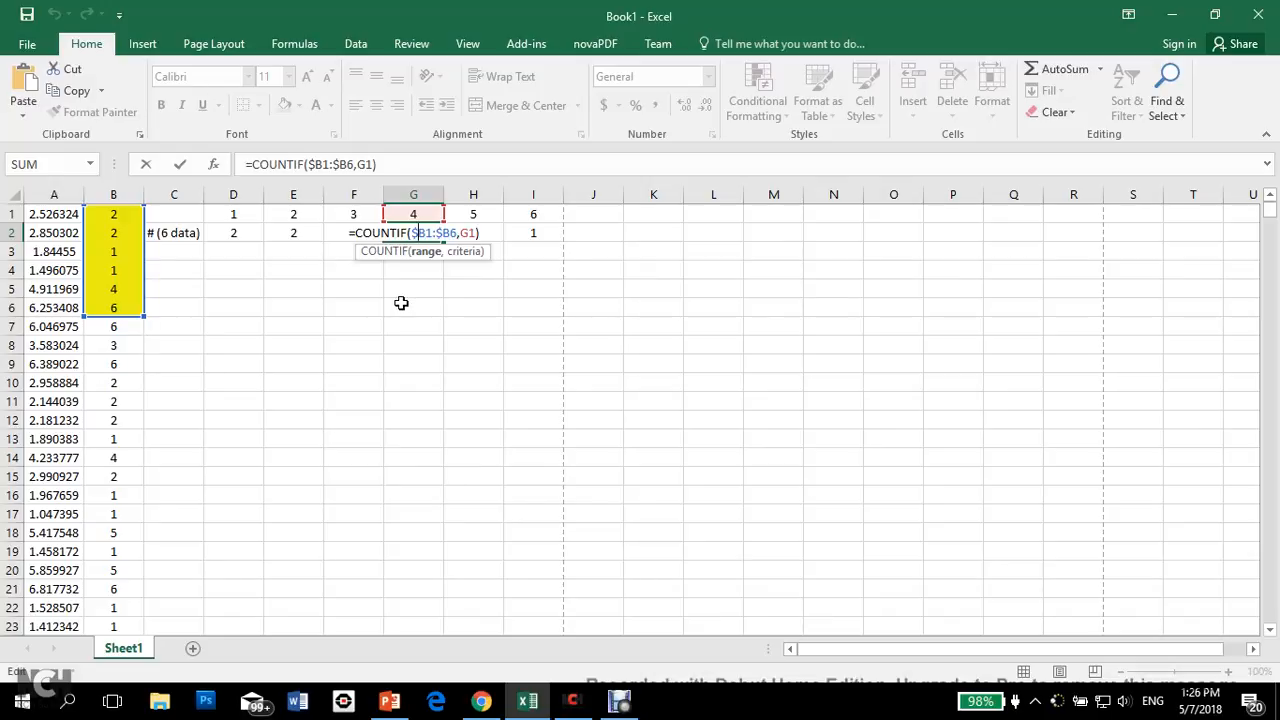
pyautogui.press('Escape')
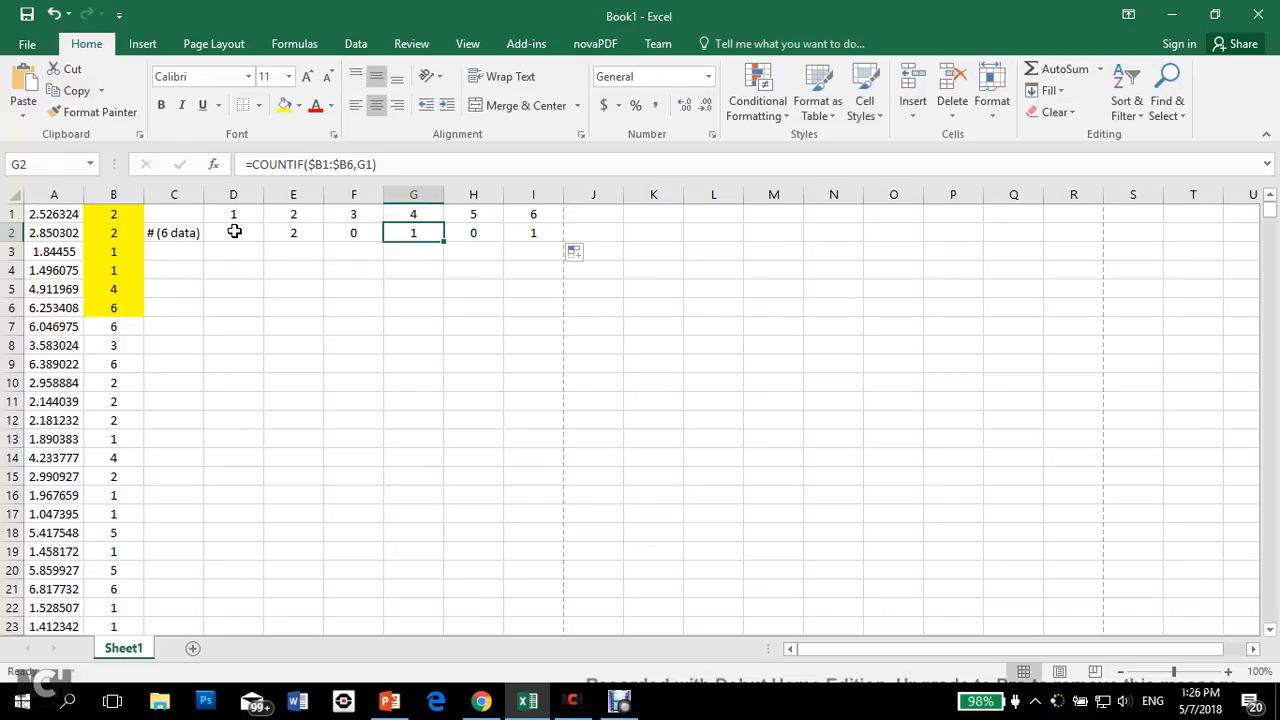
# Step: Insert the recommended clustered column chart for C2:I2 and move it beside the count table, over columns K to R
pyautogui.moveTo(234, 231); pyautogui.dragTo(531, 235)
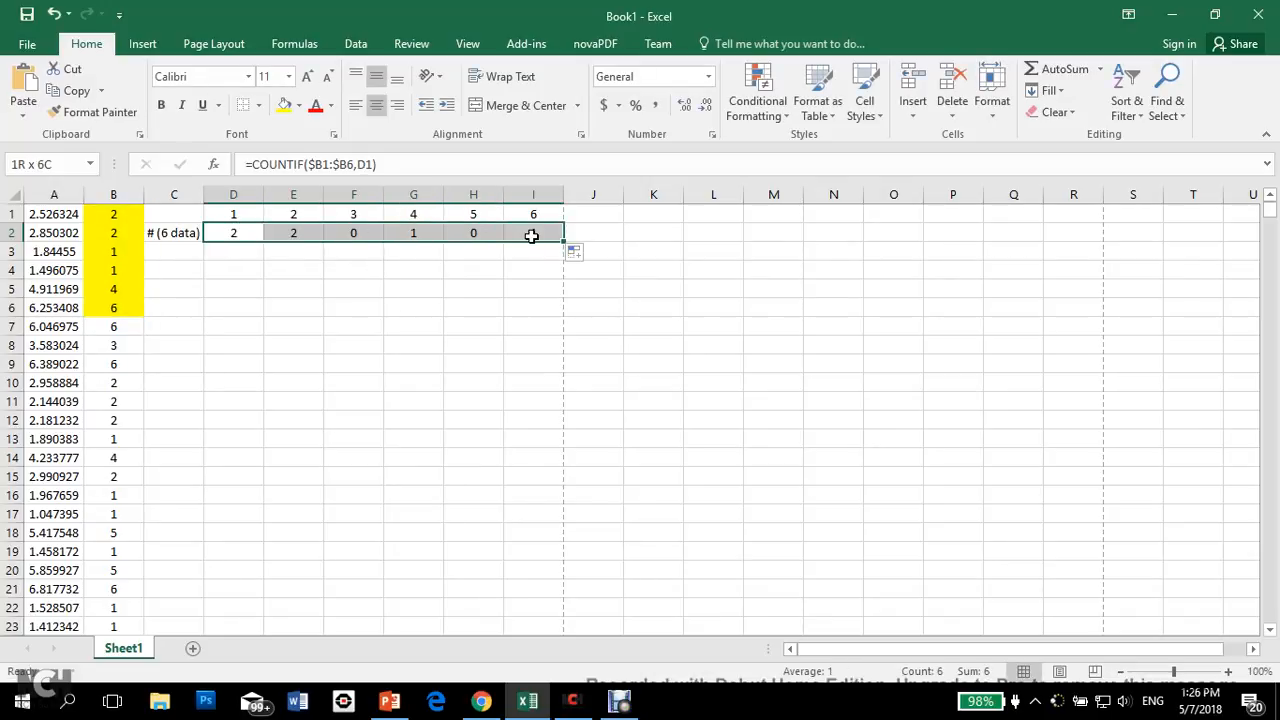
pyautogui.click(200, 233)
pyautogui.moveTo(204, 233); pyautogui.dragTo(524, 236)
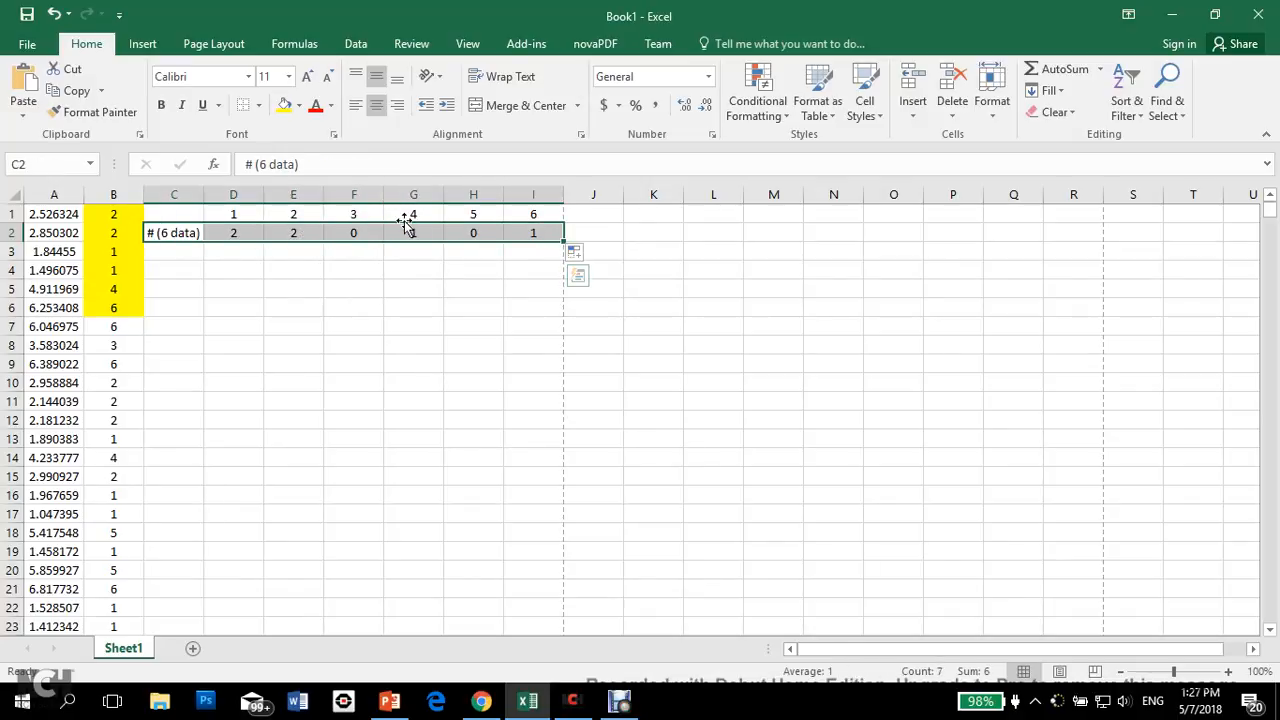
pyautogui.click(145, 46)
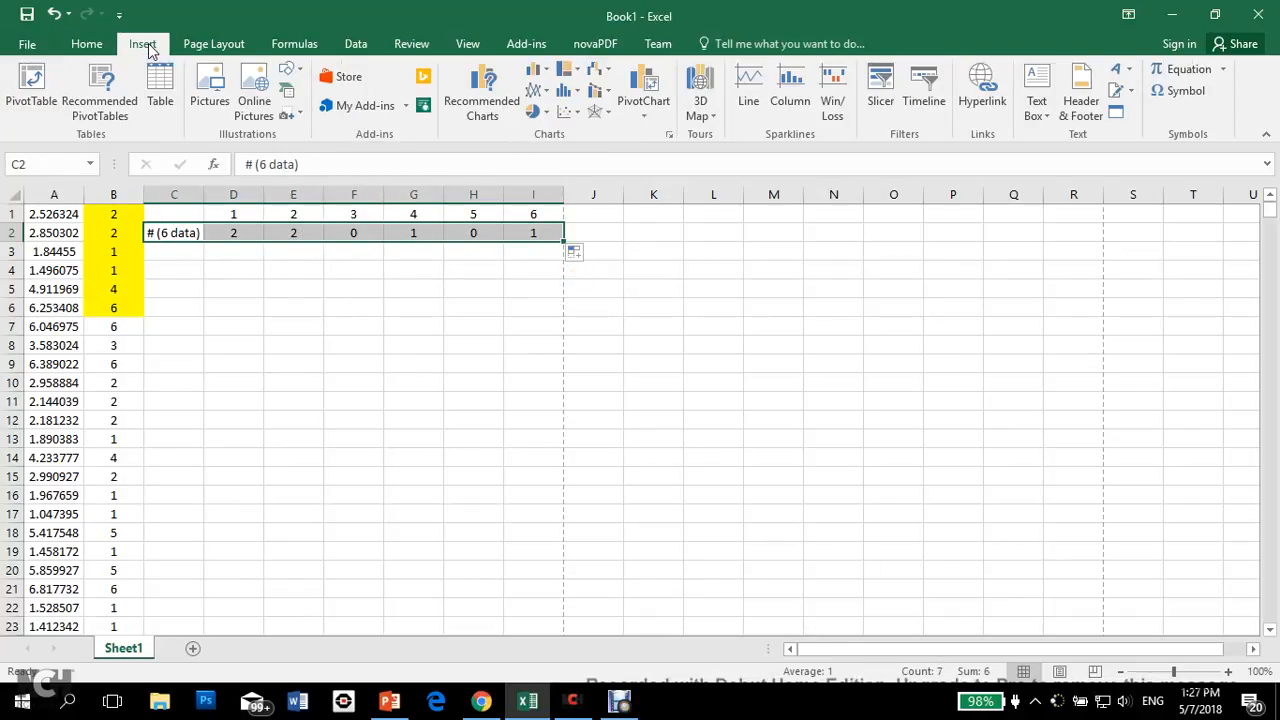
pyautogui.click(500, 112)
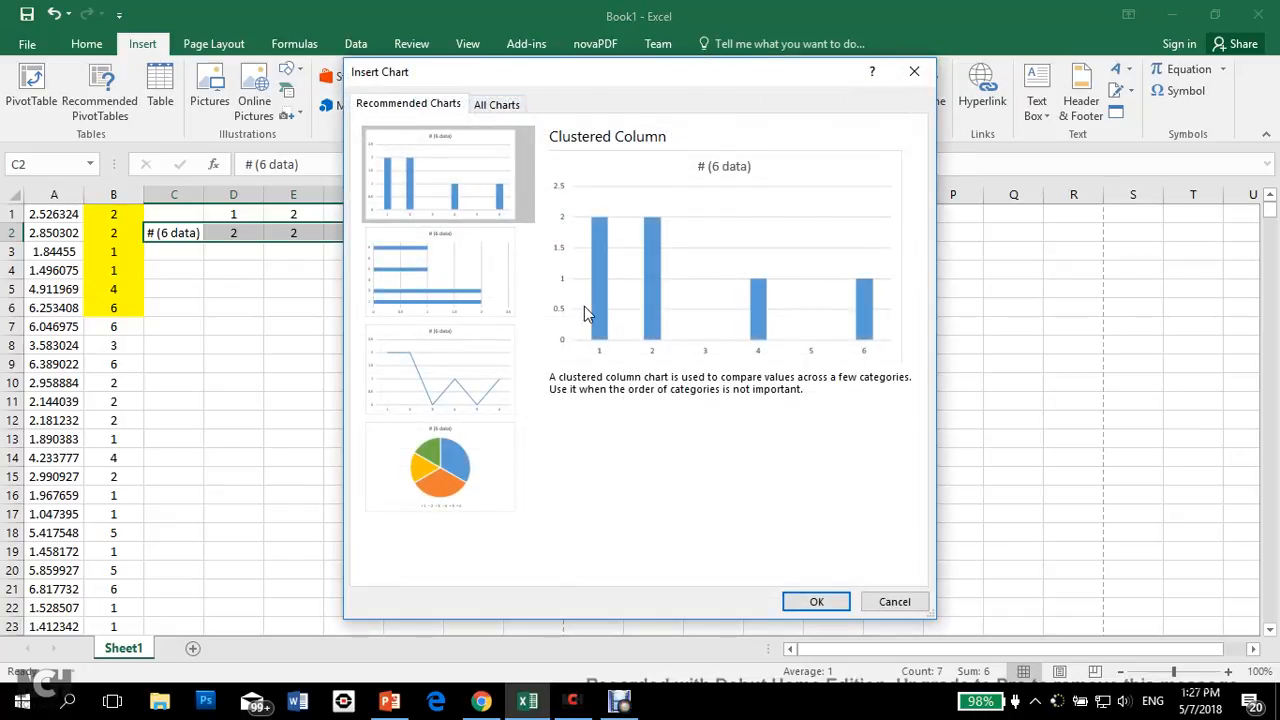
pyautogui.click(817, 601)
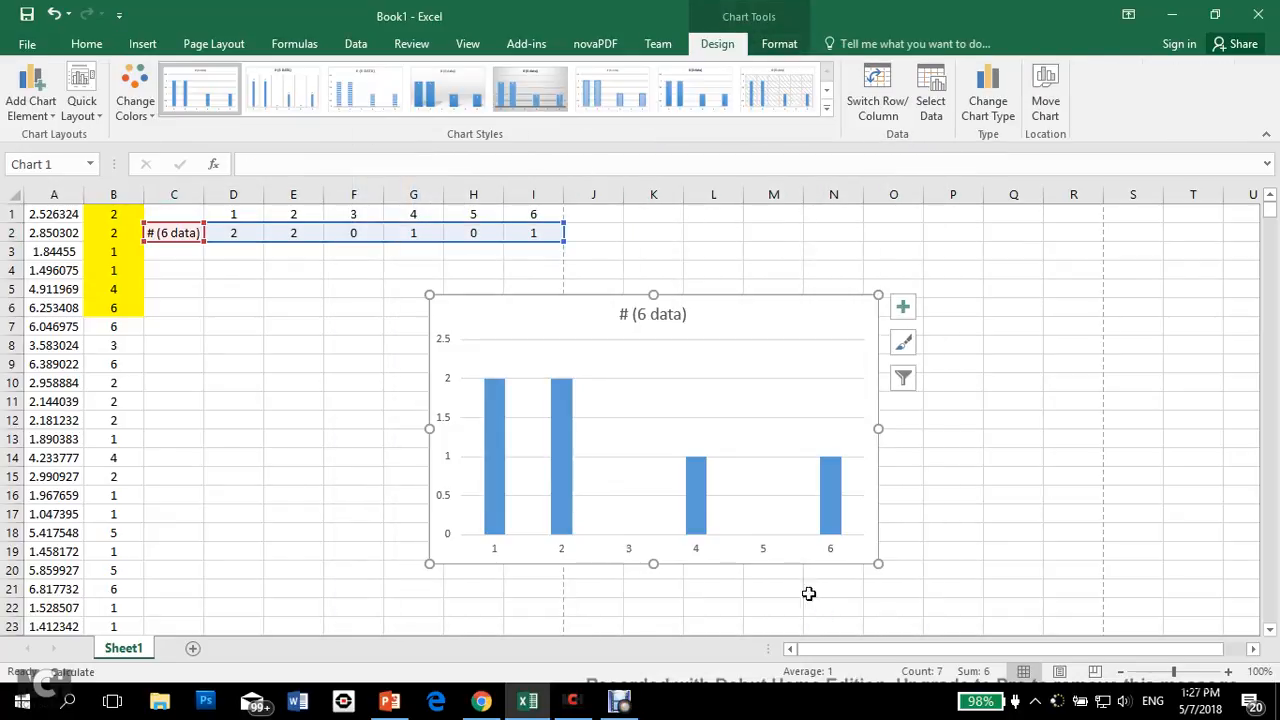
pyautogui.moveTo(548, 320); pyautogui.dragTo(760, 239)
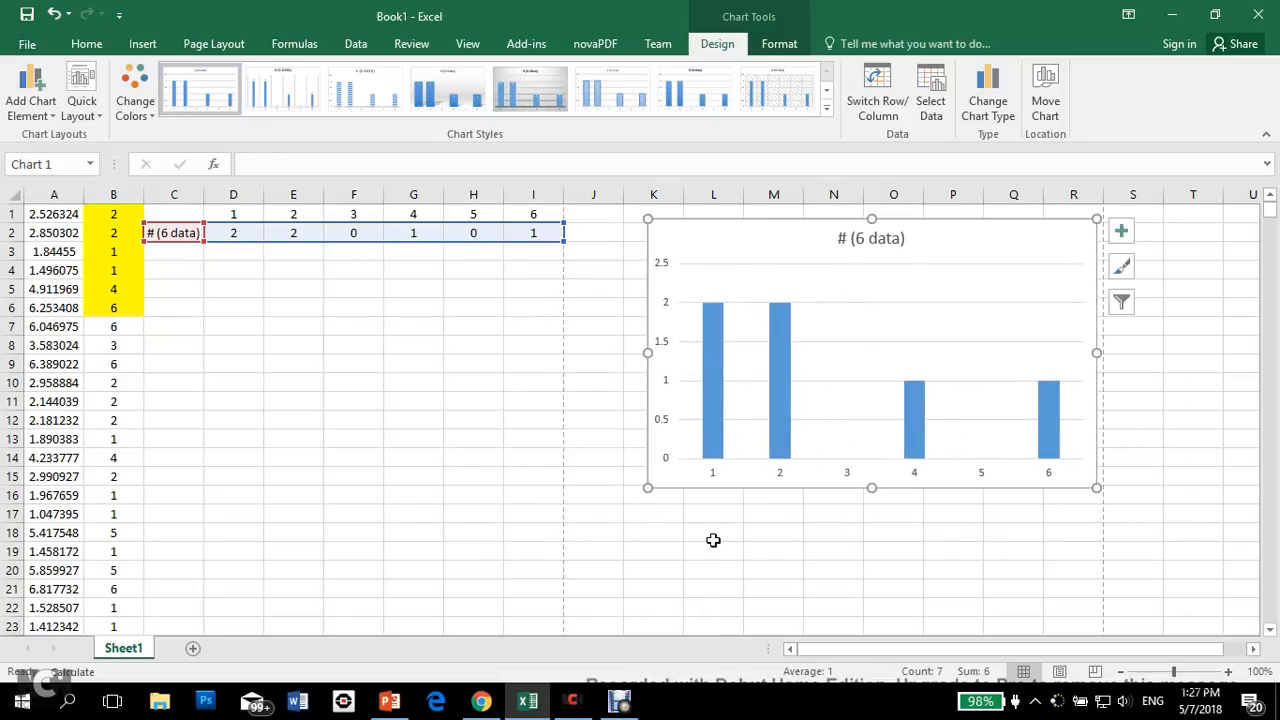
# Step: Recalculate the sheet repeatedly with H6 selected to watch the chart respond to new random dice values
pyautogui.click(462, 310)
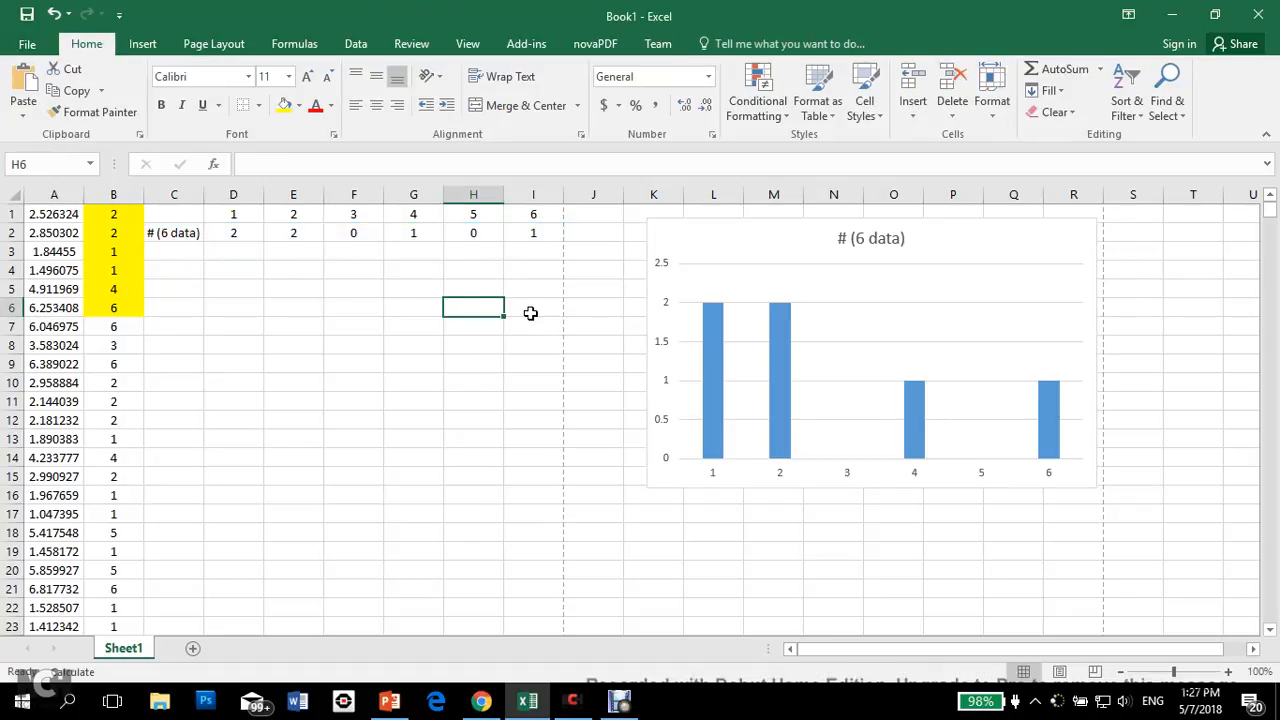
pyautogui.press('F9')
pyautogui.press('F9')
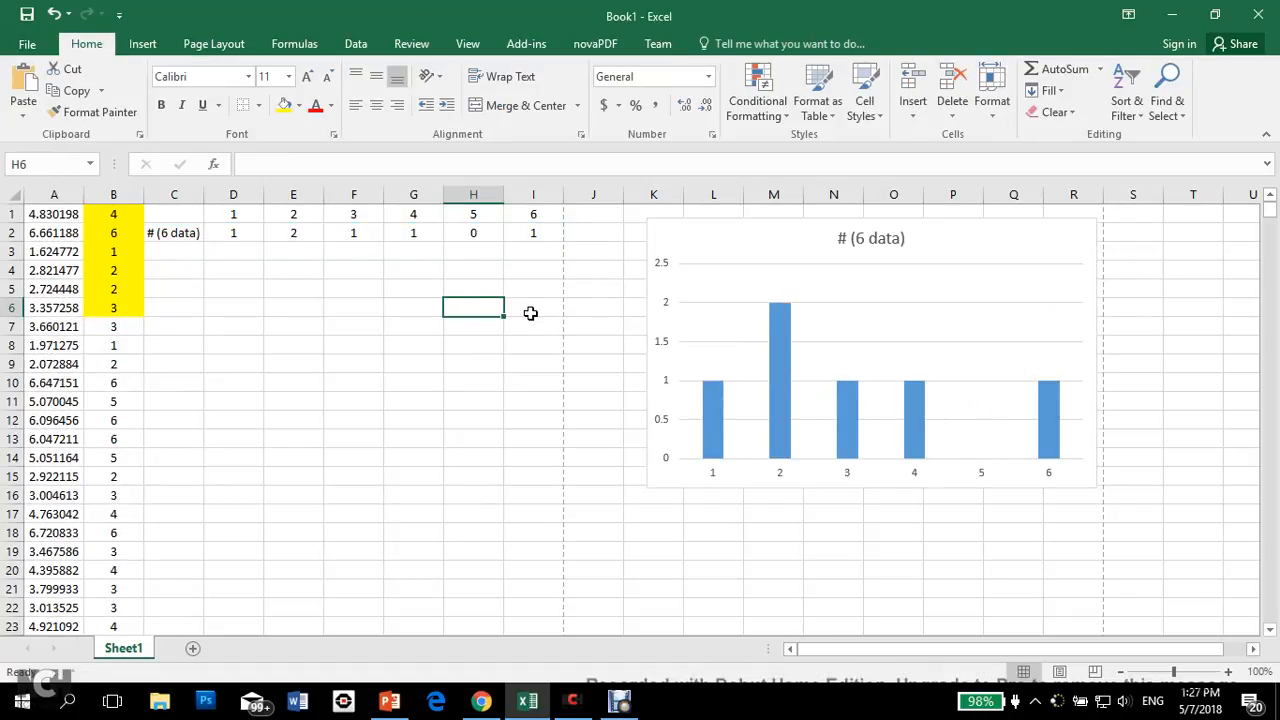
pyautogui.press('F9')
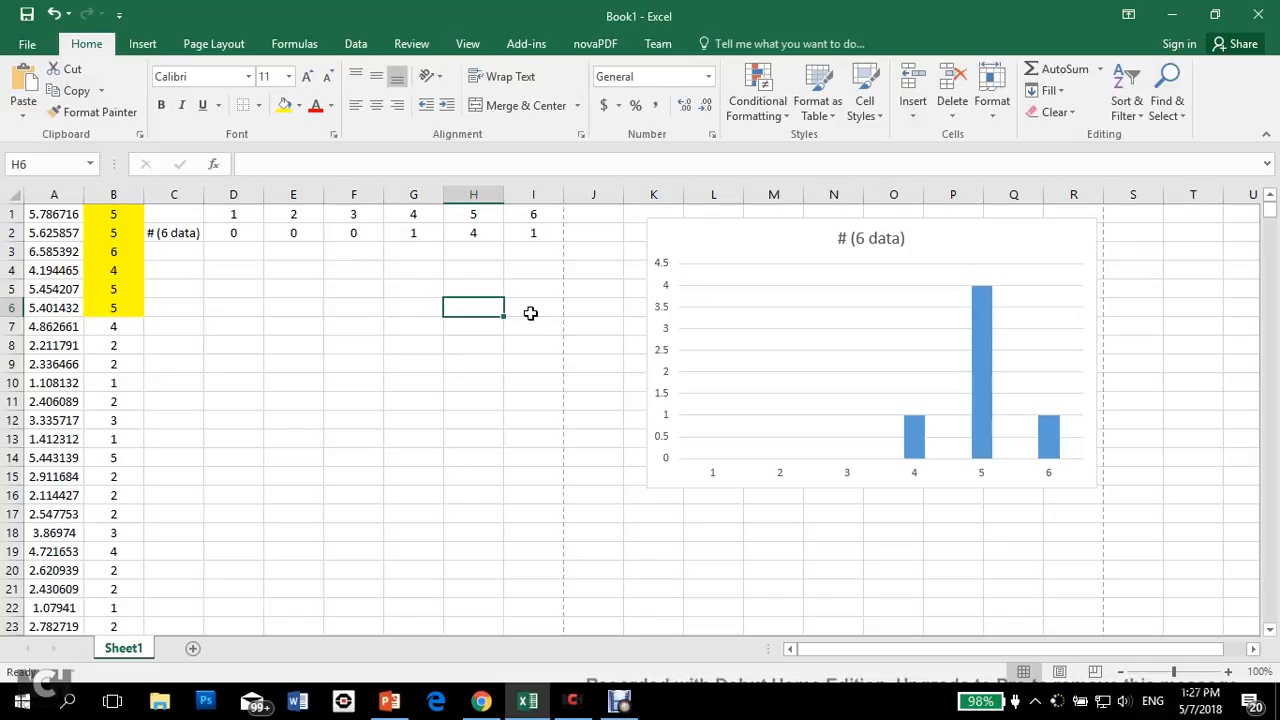
pyautogui.press('F9')
pyautogui.press('F9')
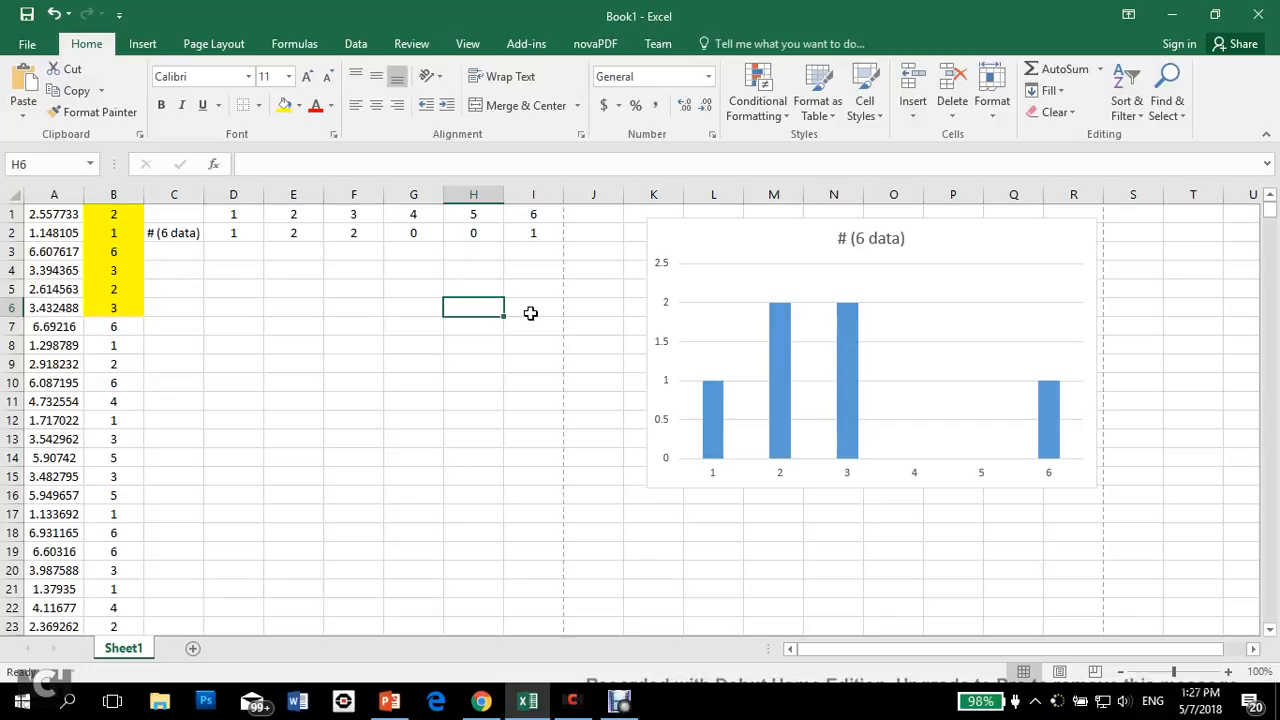
pyautogui.press('F9')
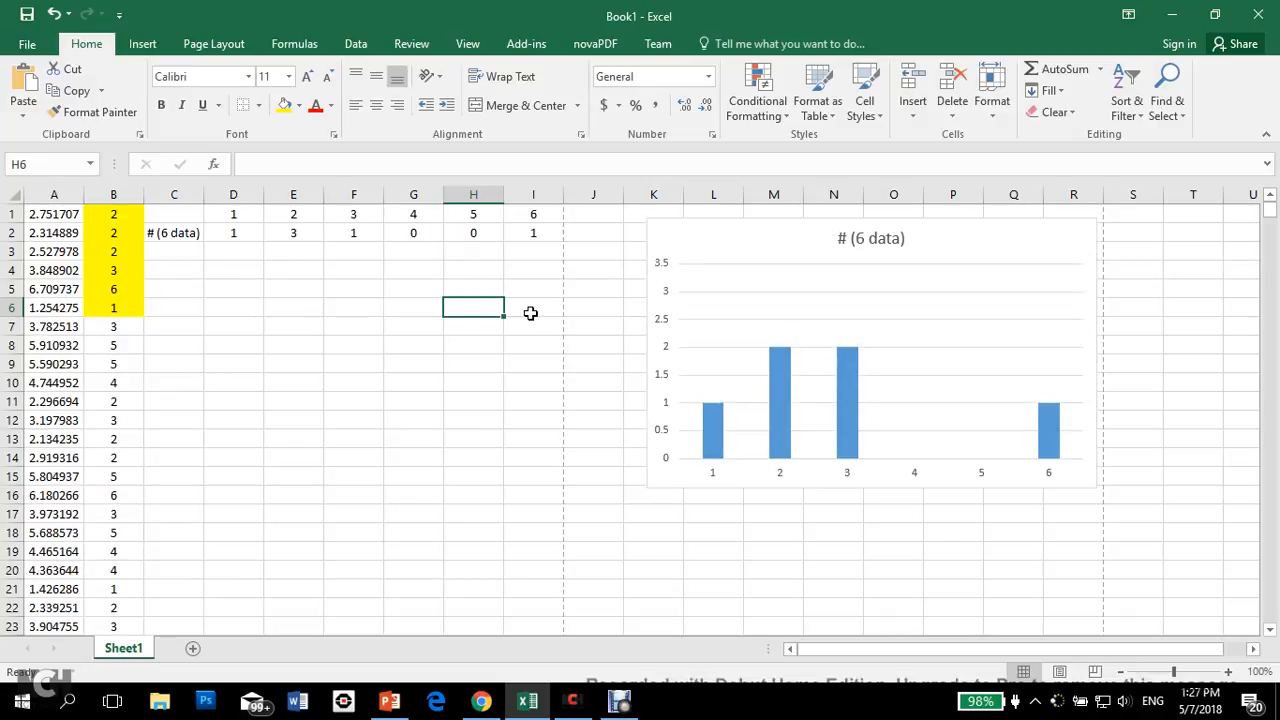
pyautogui.press('F9')
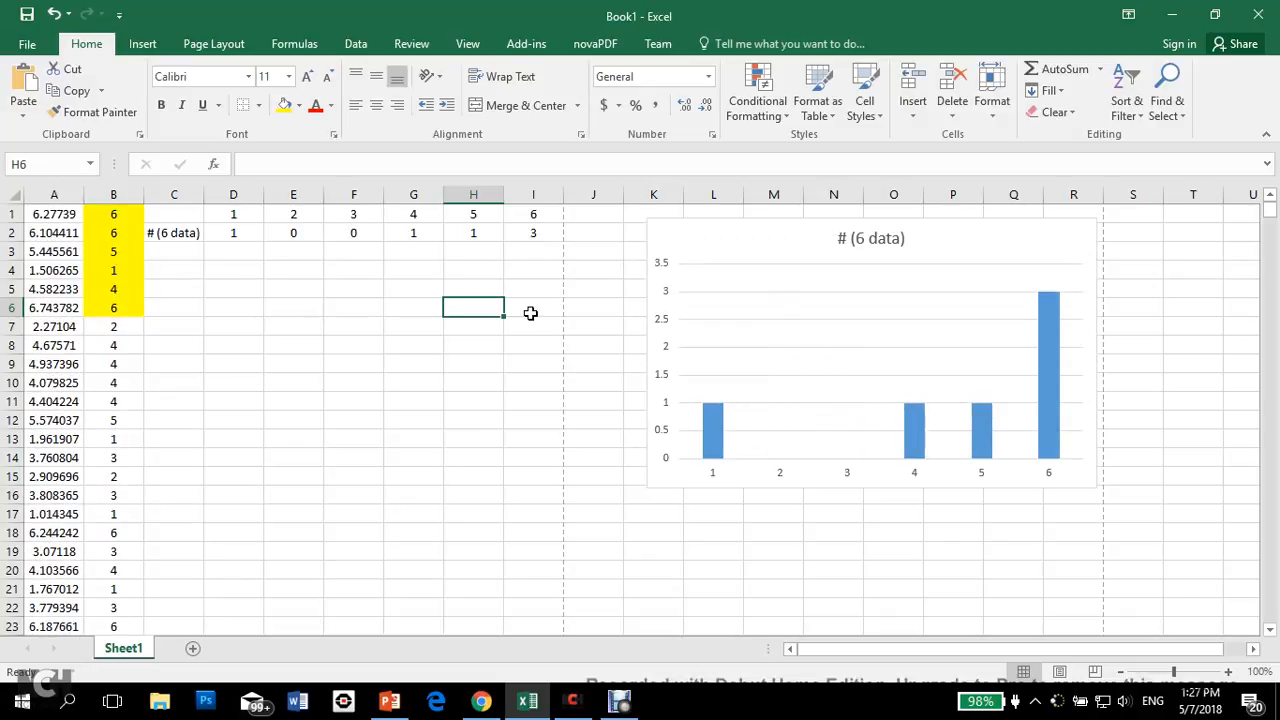
pyautogui.press('F9')
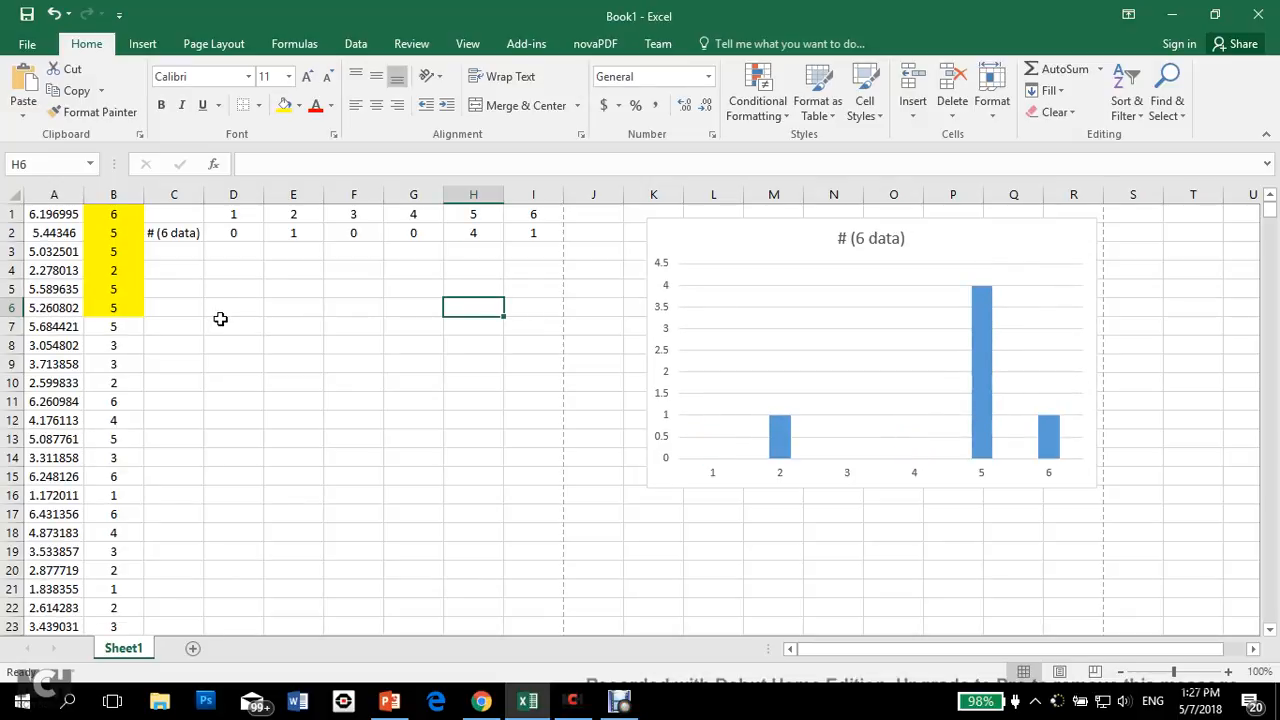
# Step: Change the row label in C2 to "# (600 data)"
pyautogui.click(176, 232)
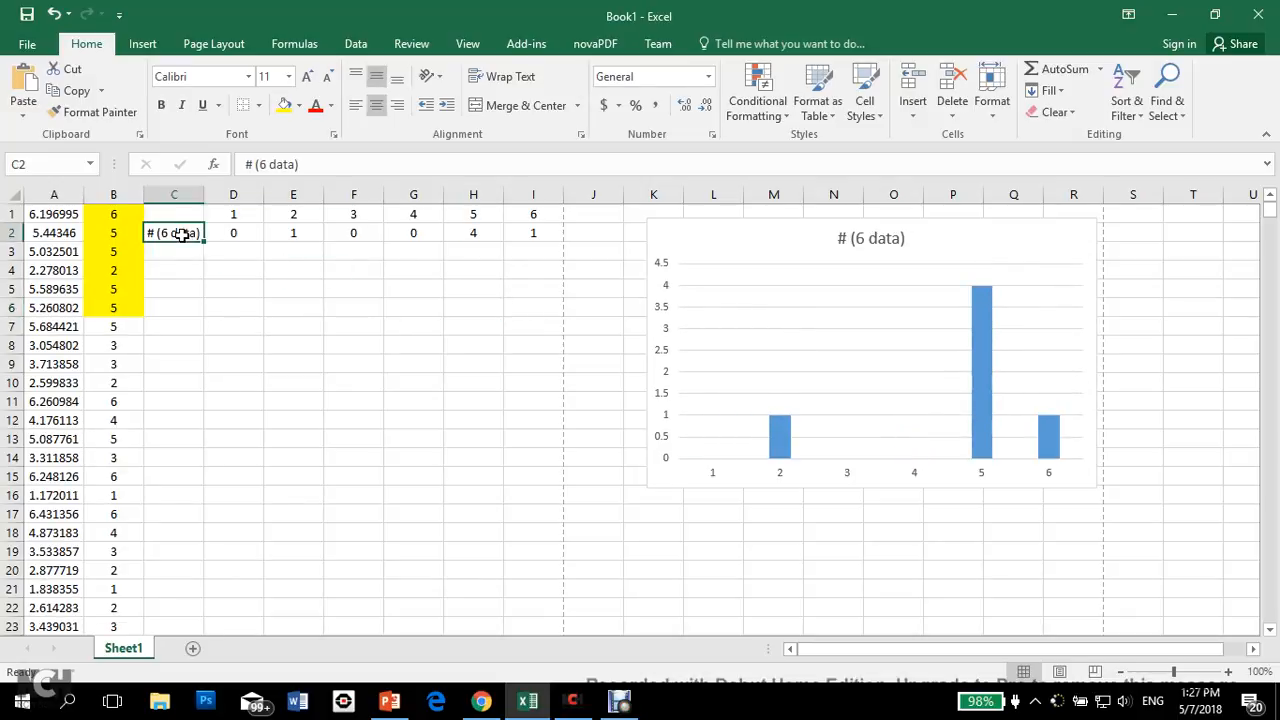
pyautogui.doubleClick(171, 232)
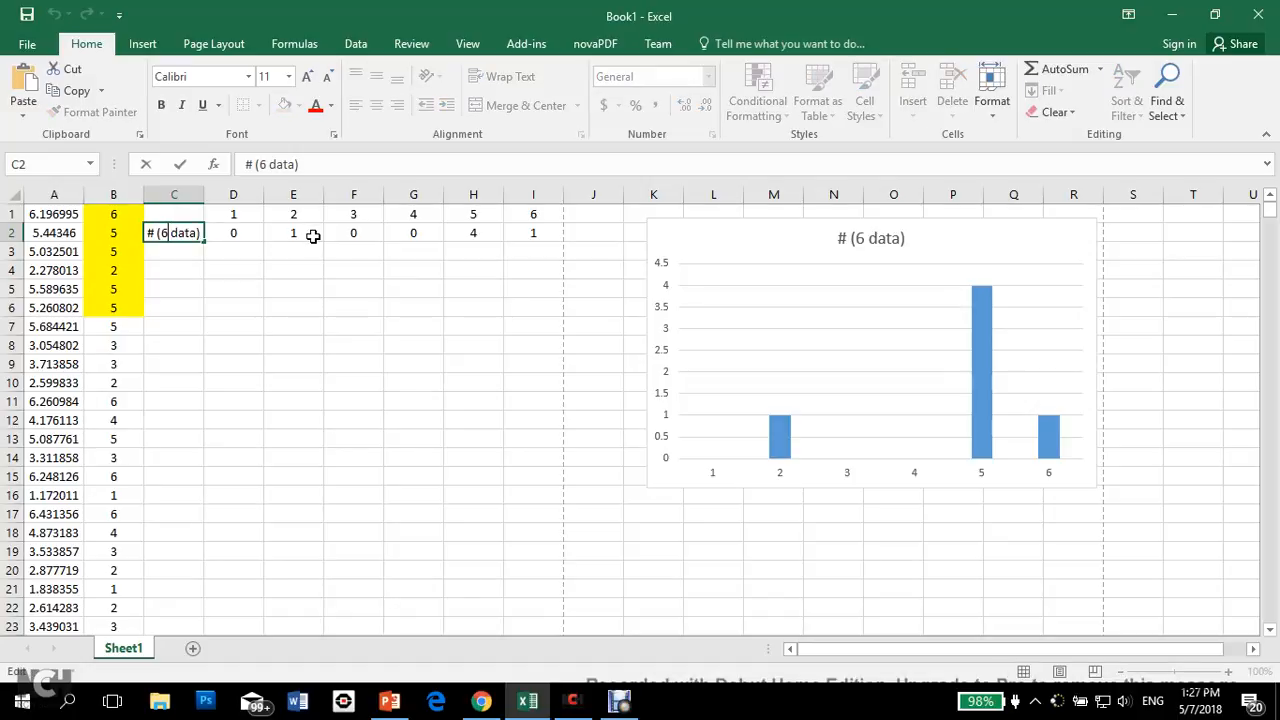
pyautogui.write('00')
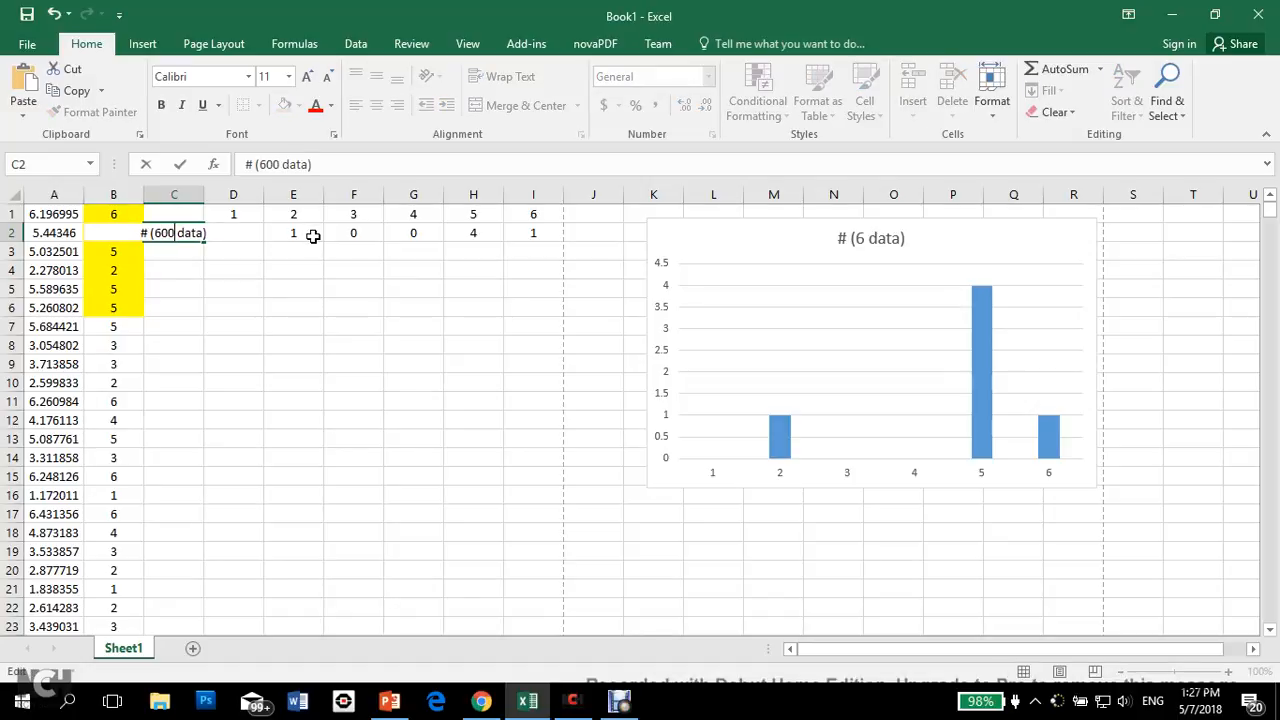
pyautogui.press('Return')
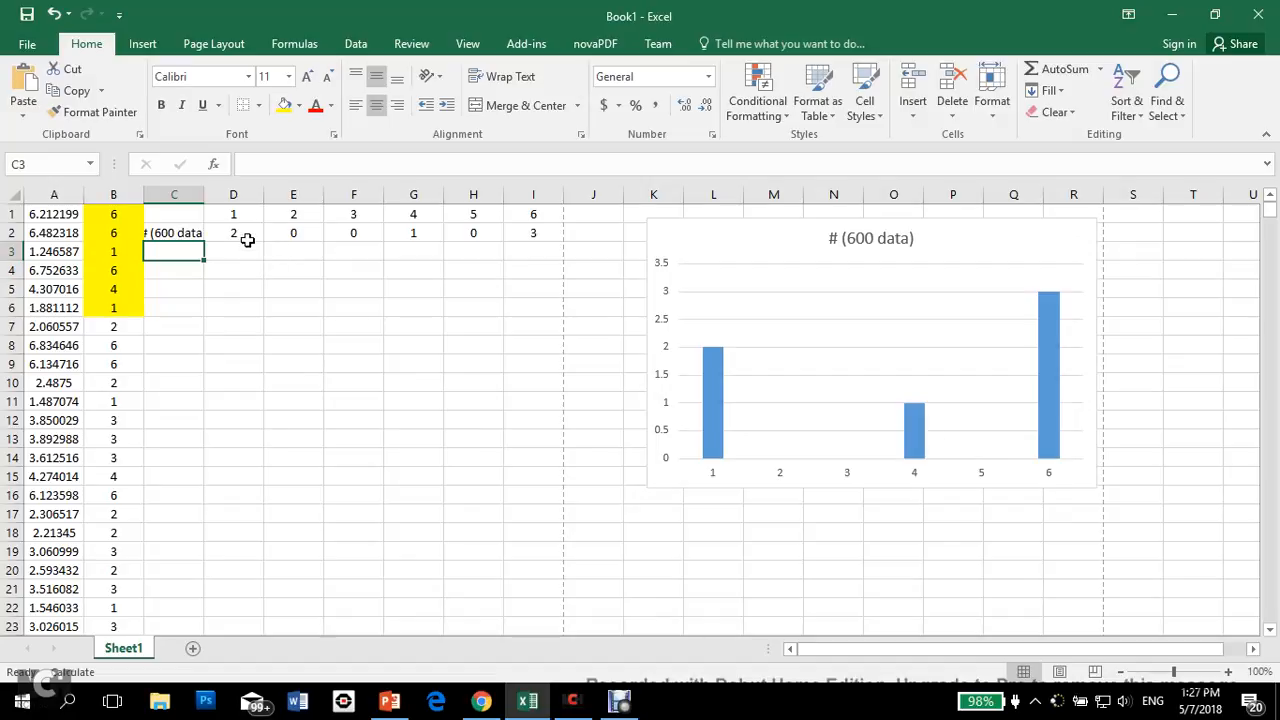
# Step: Extend the COUNTIF range in D2 to $B1:$B600, fill the formula across to I2 and check the copy in I2
pyautogui.click(246, 236)
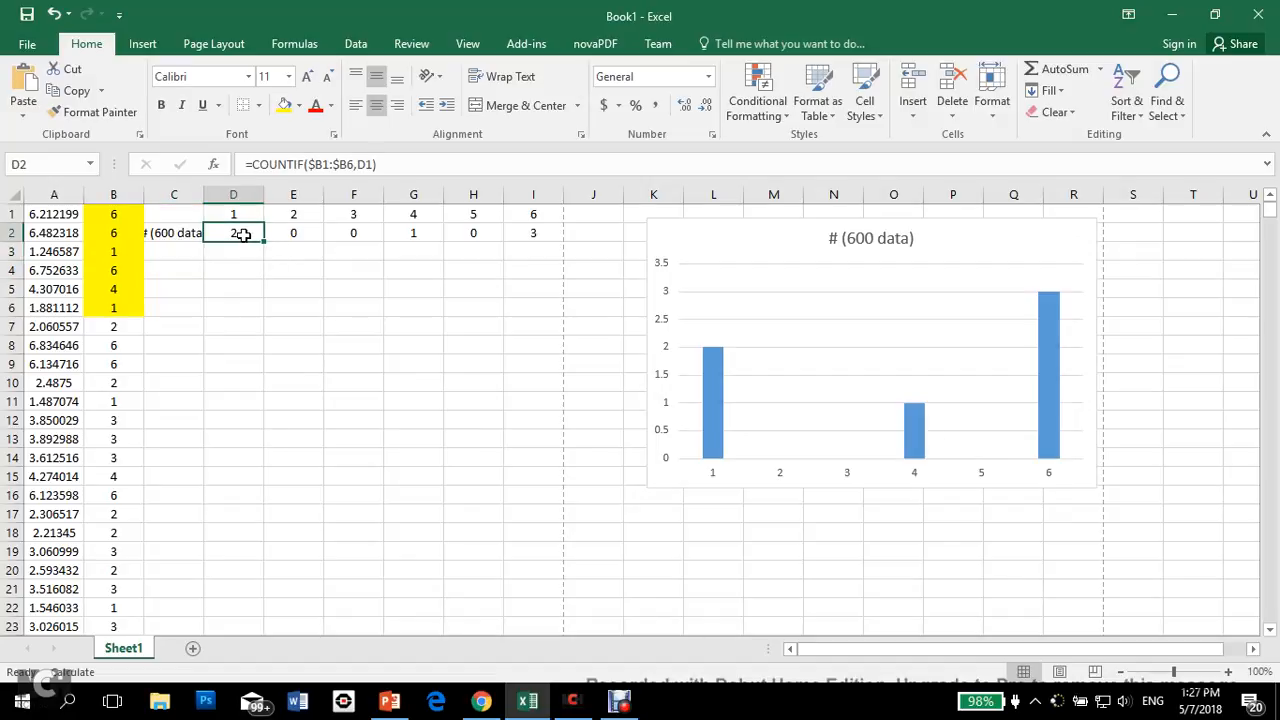
pyautogui.click(362, 164)
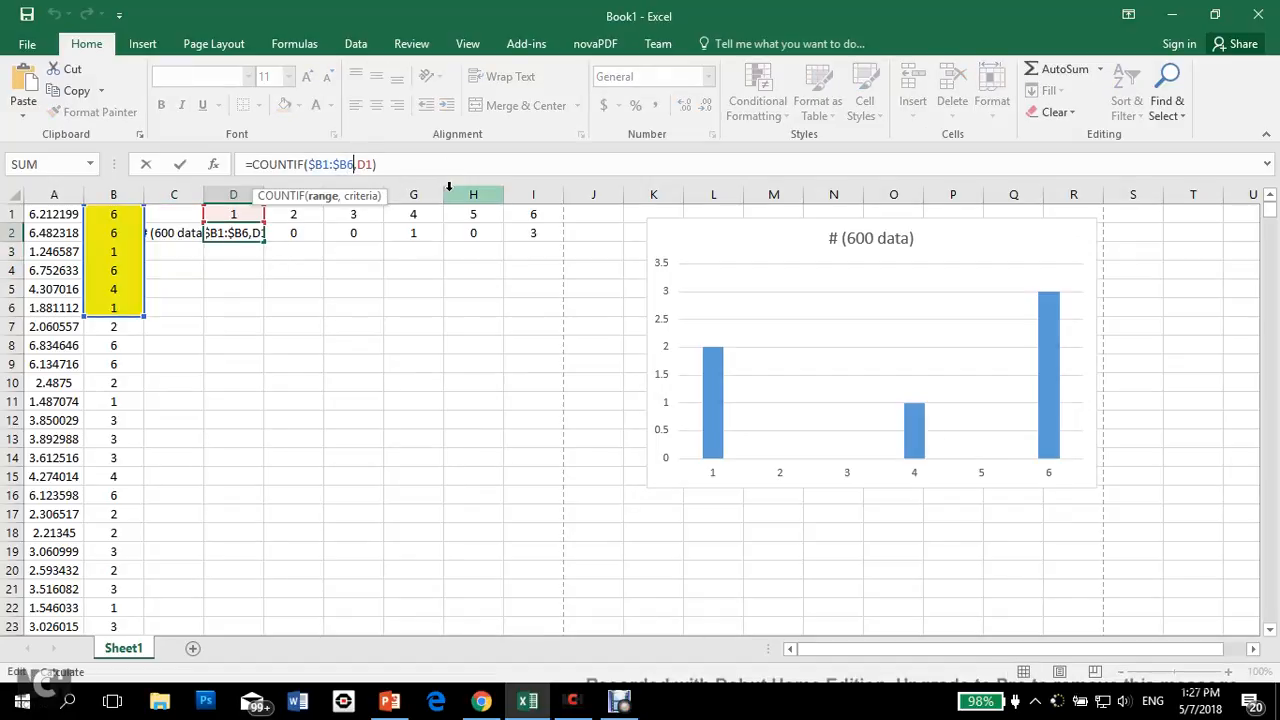
pyautogui.write('00')
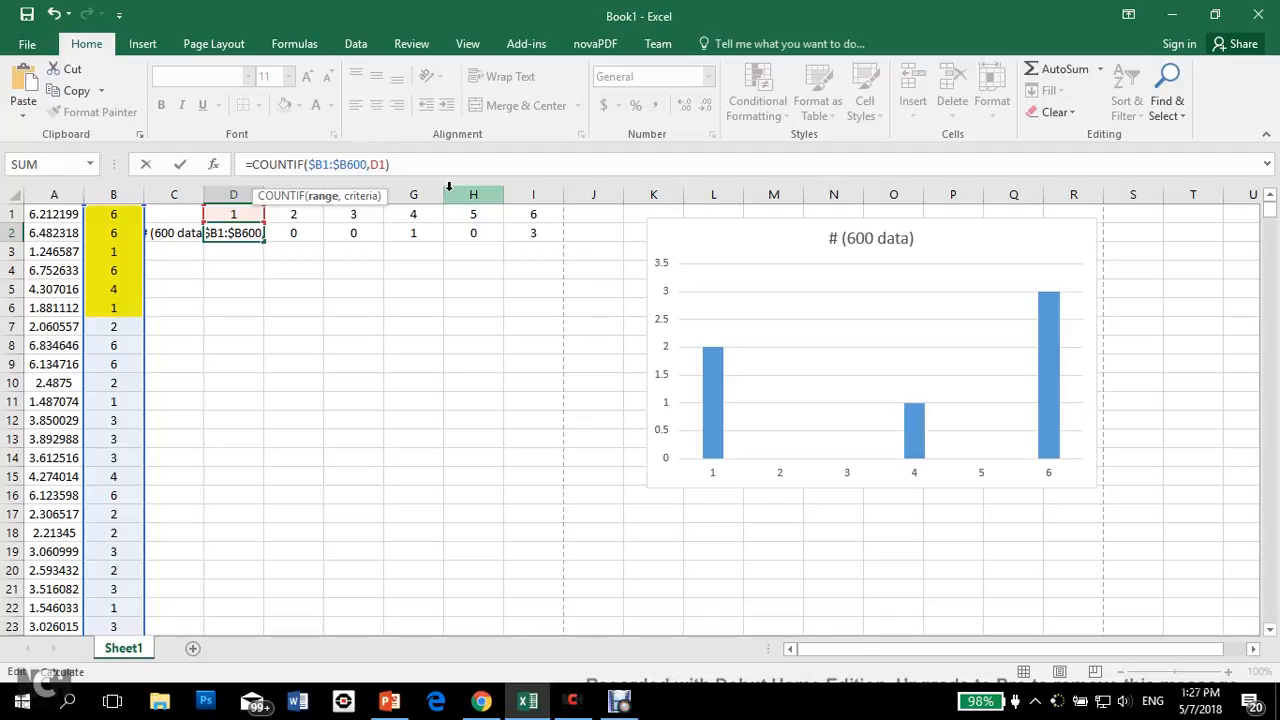
pyautogui.press('Return')
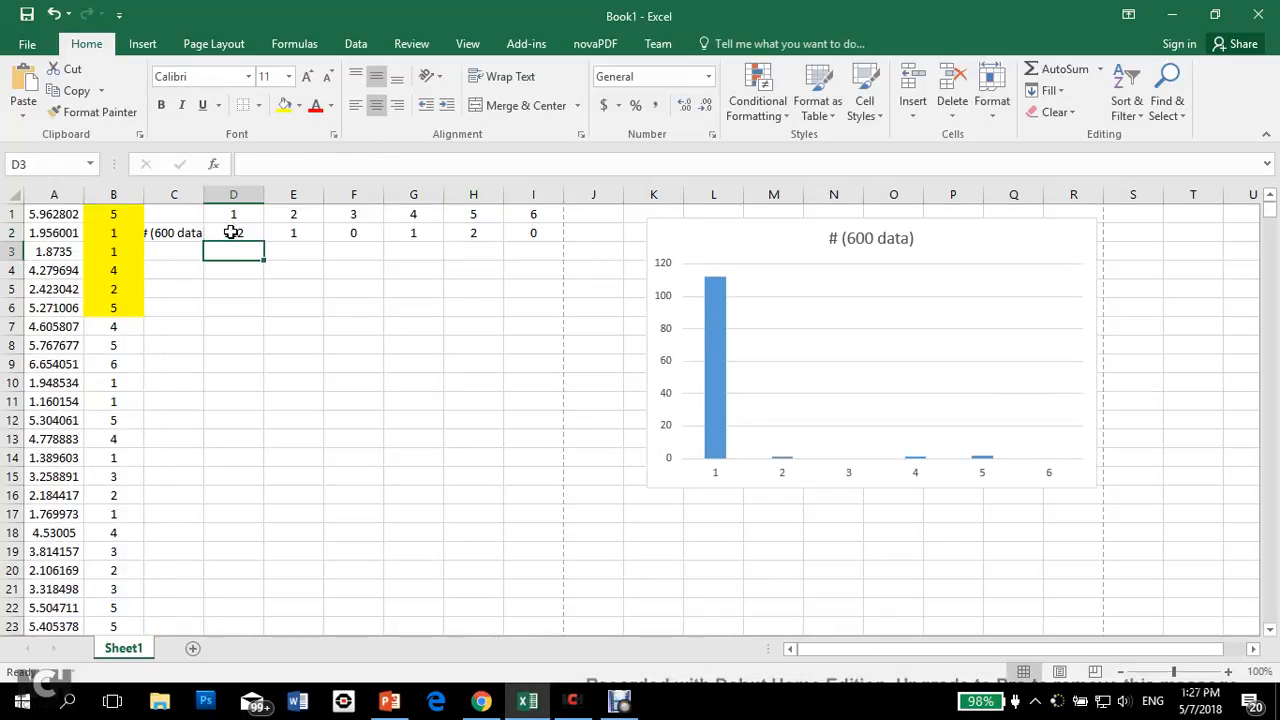
pyautogui.click(231, 232)
pyautogui.moveTo(265, 241); pyautogui.dragTo(552, 240)
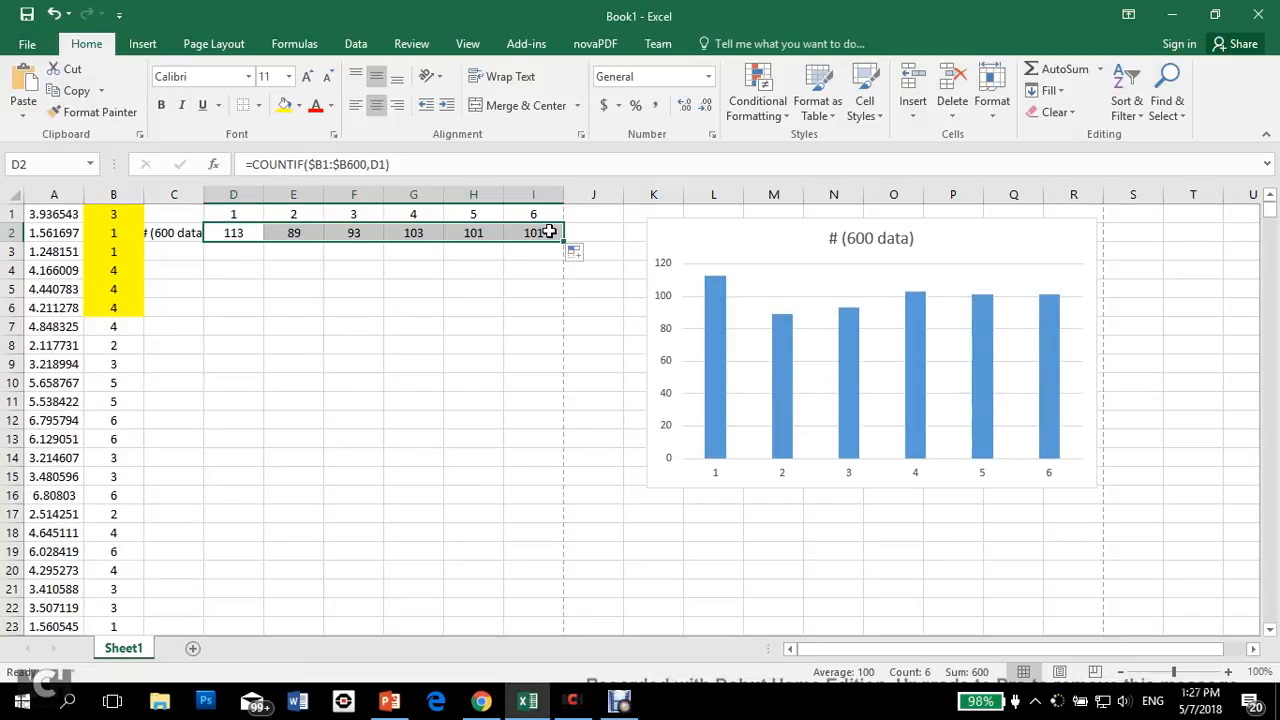
pyautogui.click(549, 232)
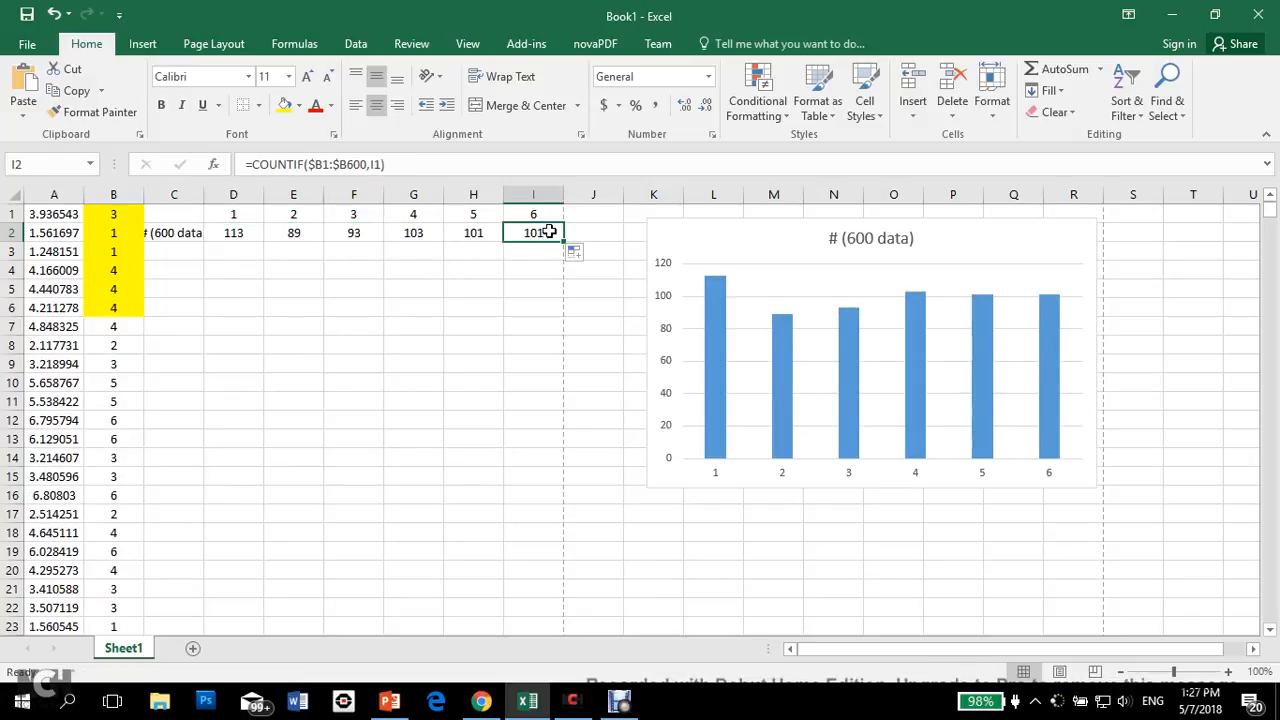
# Step: Recalculate the sheet repeatedly with E6 selected to compare the face counts and chart across new sets of 600 dice values
pyautogui.click(318, 310)
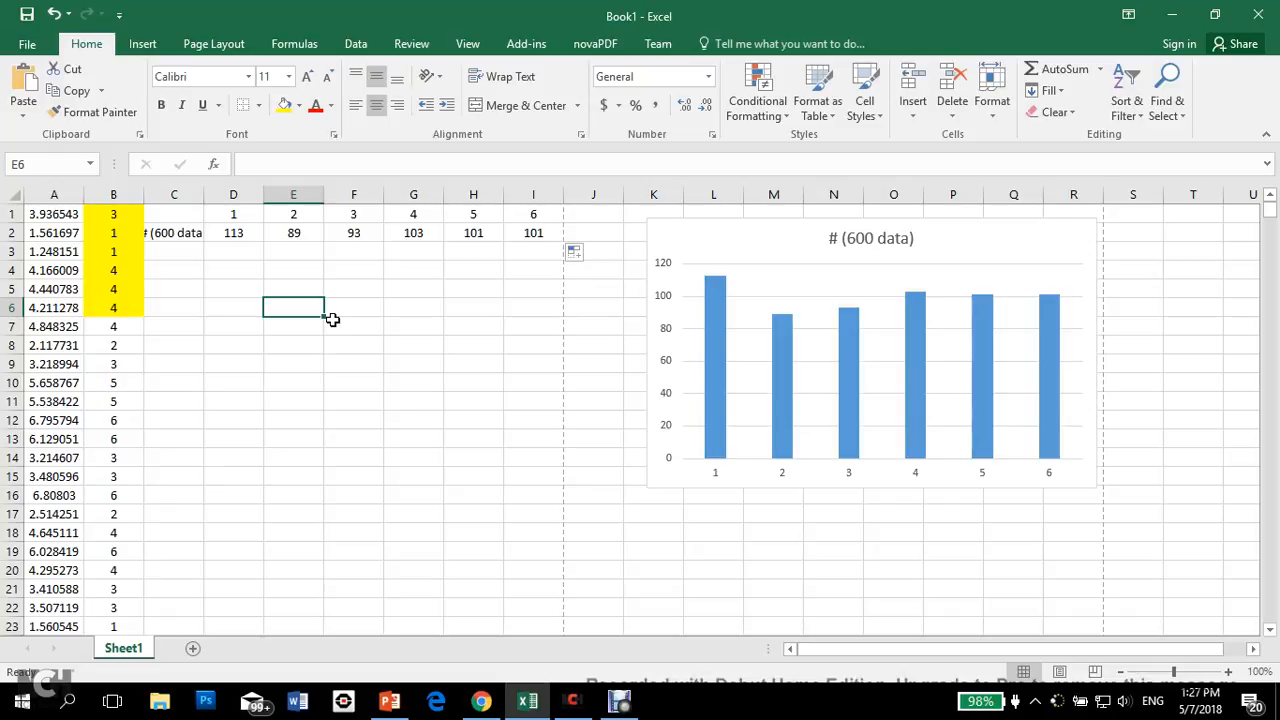
pyautogui.press('F9')
pyautogui.press('F9')
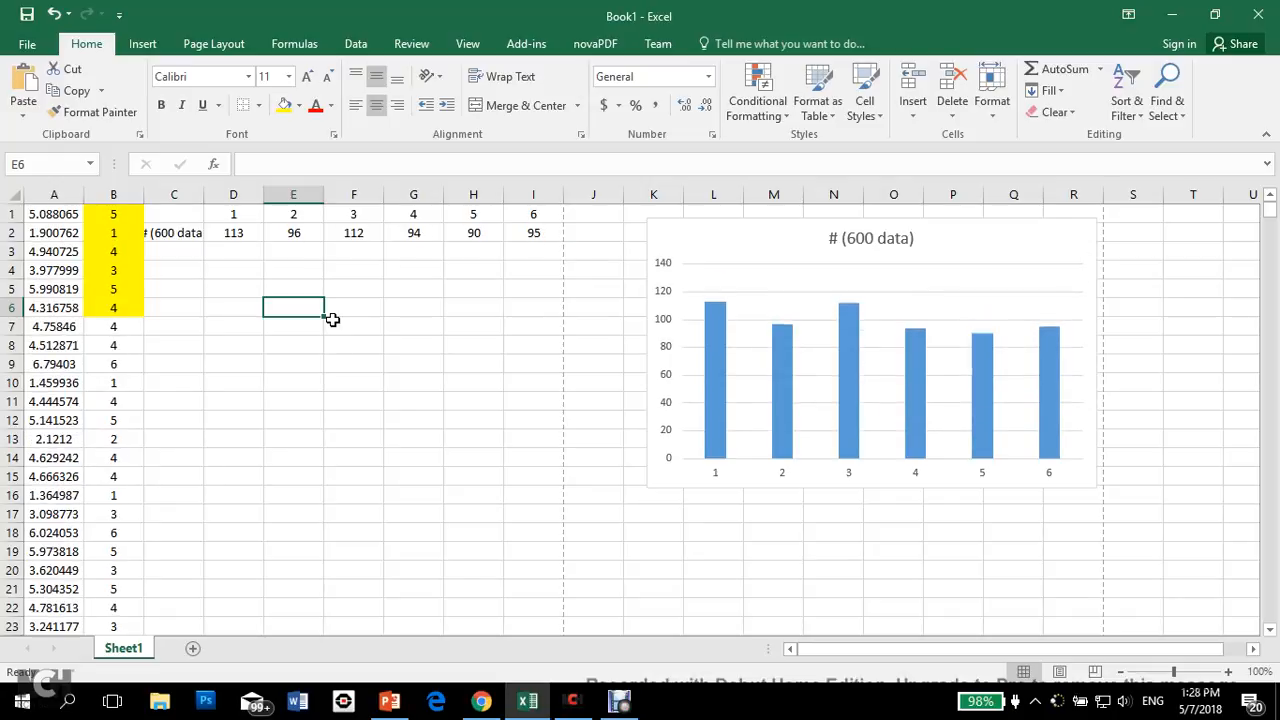
pyautogui.press('F9')
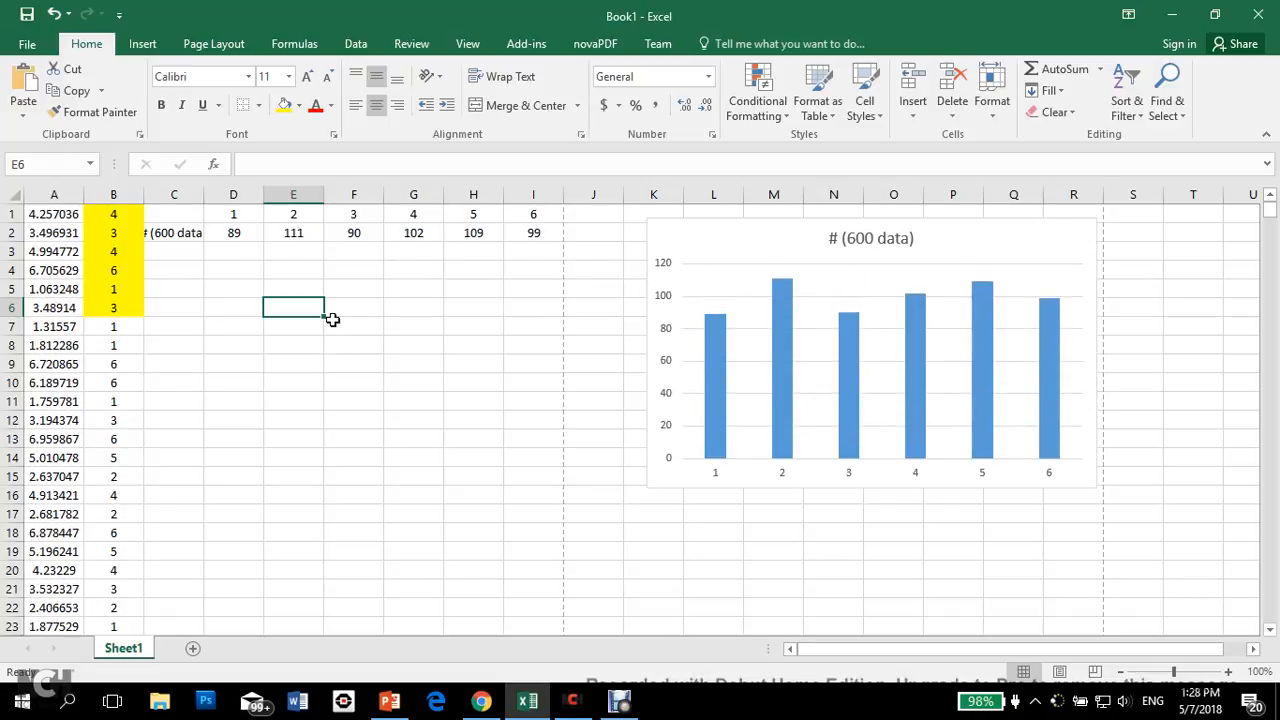
pyautogui.press('F9')
pyautogui.press('F9')
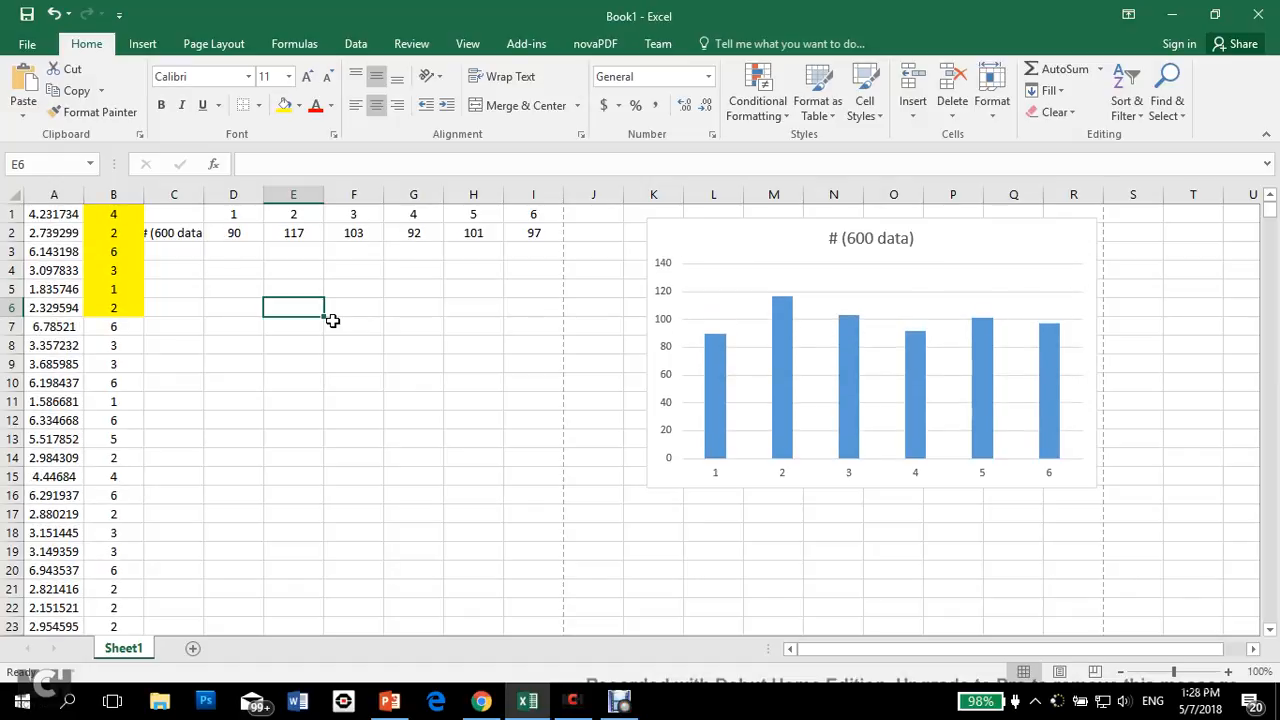
pyautogui.press('F9')
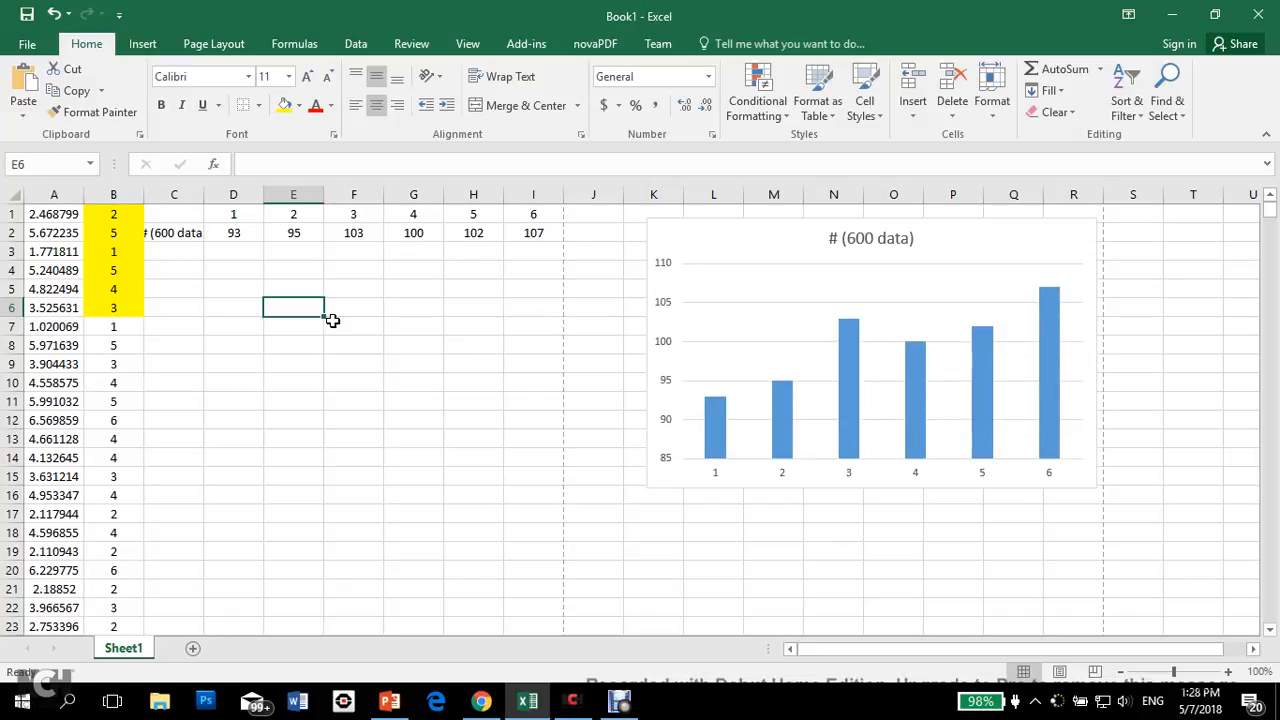
pyautogui.press('F9')
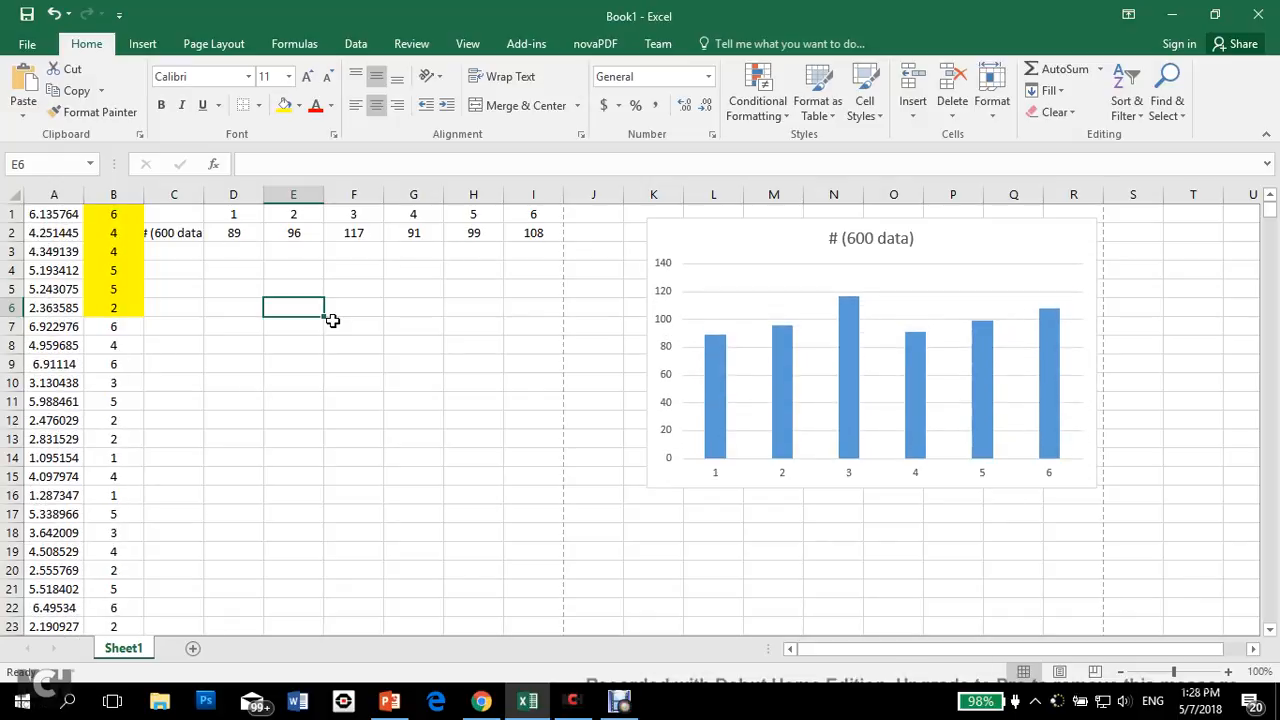
pyautogui.press('F9')
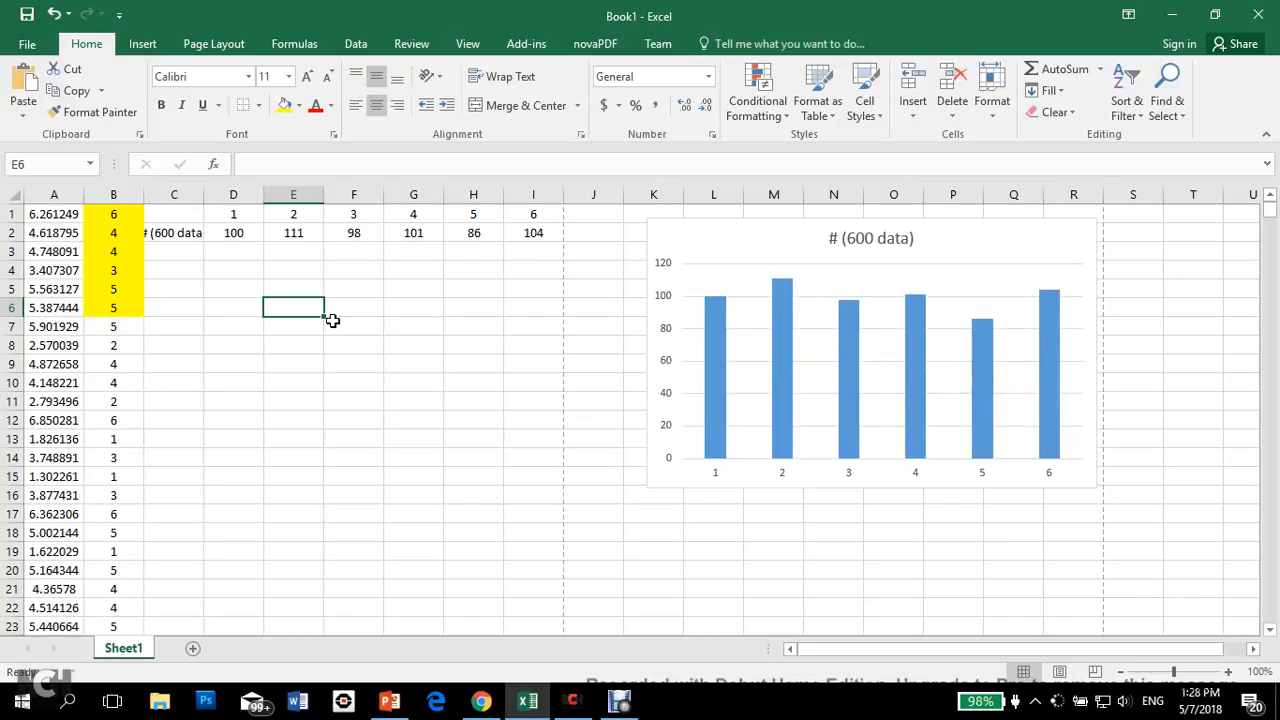
pyautogui.press('F9')
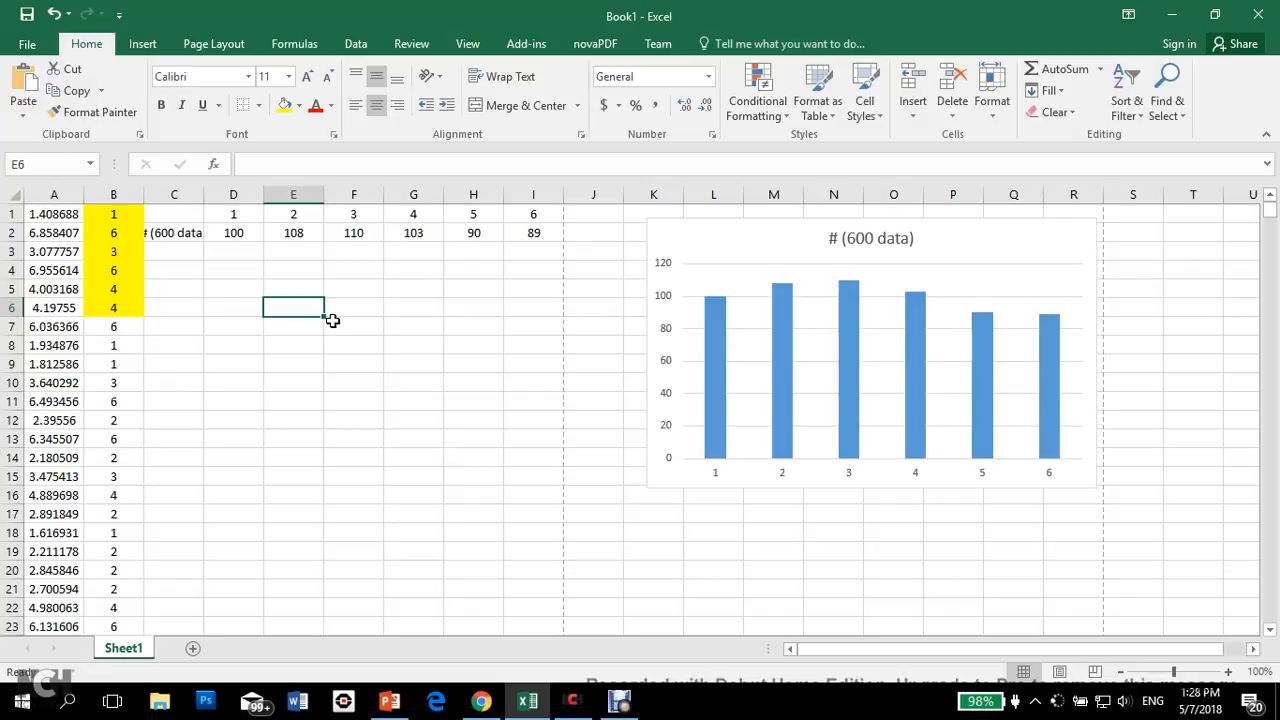
pyautogui.press('F9')
pyautogui.press('F9')
pyautogui.press('F9')
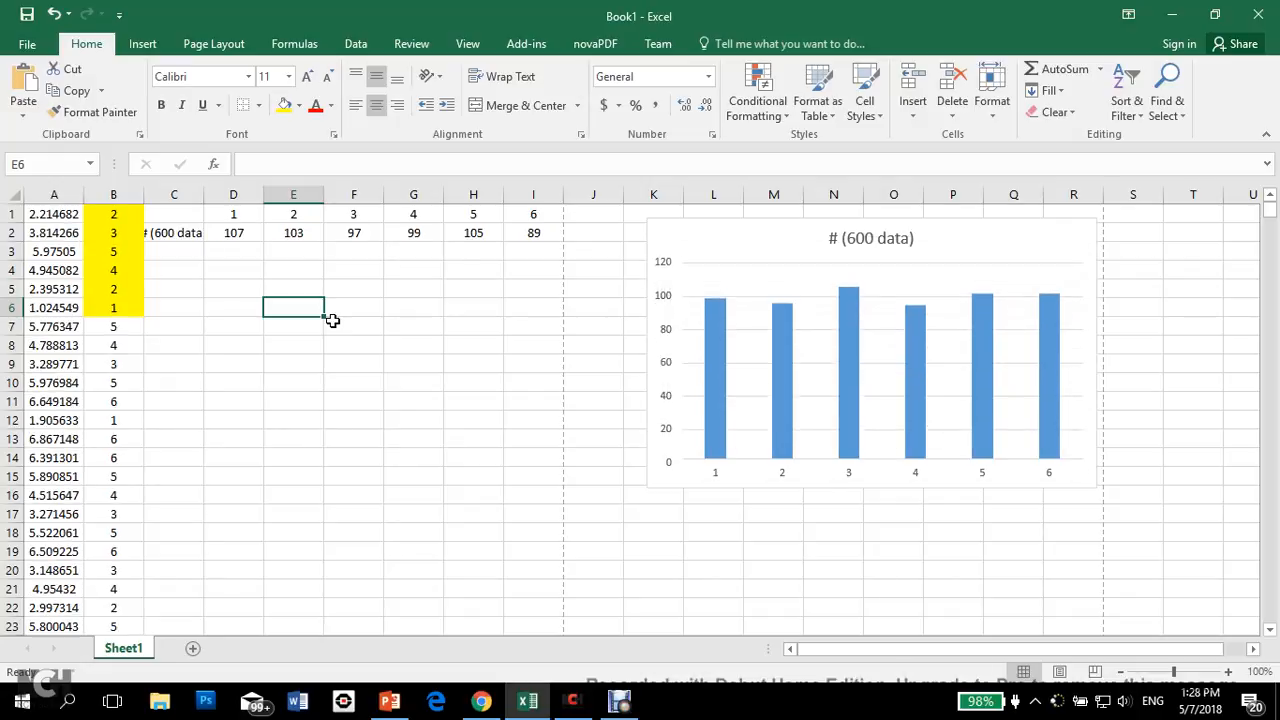
pyautogui.press('F9')
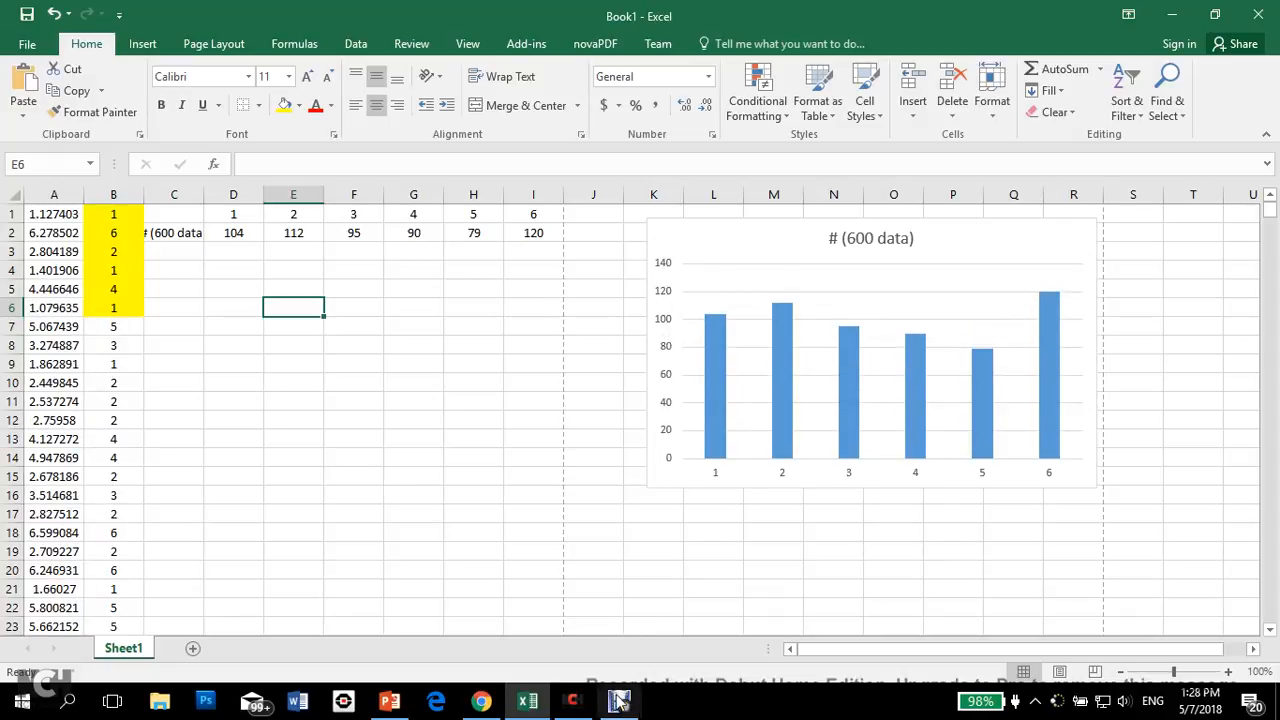
pyautogui.moveTo(621, 706)
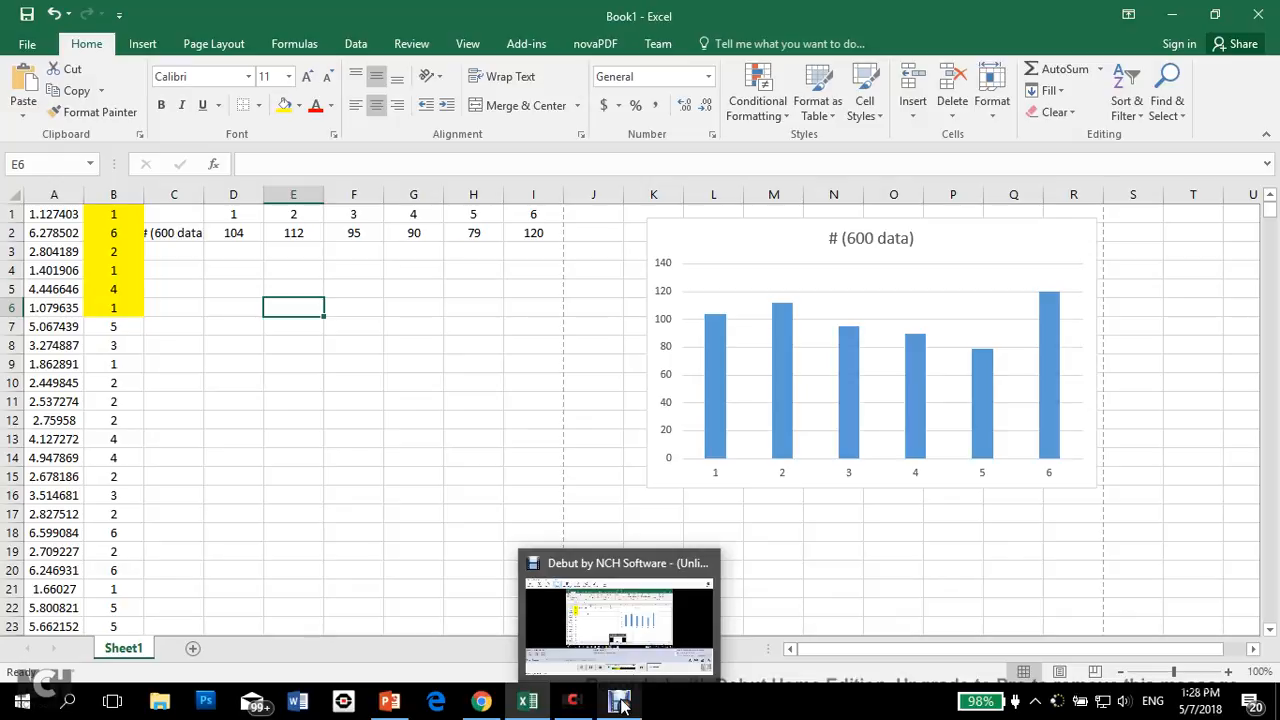
pyautogui.click(621, 706)
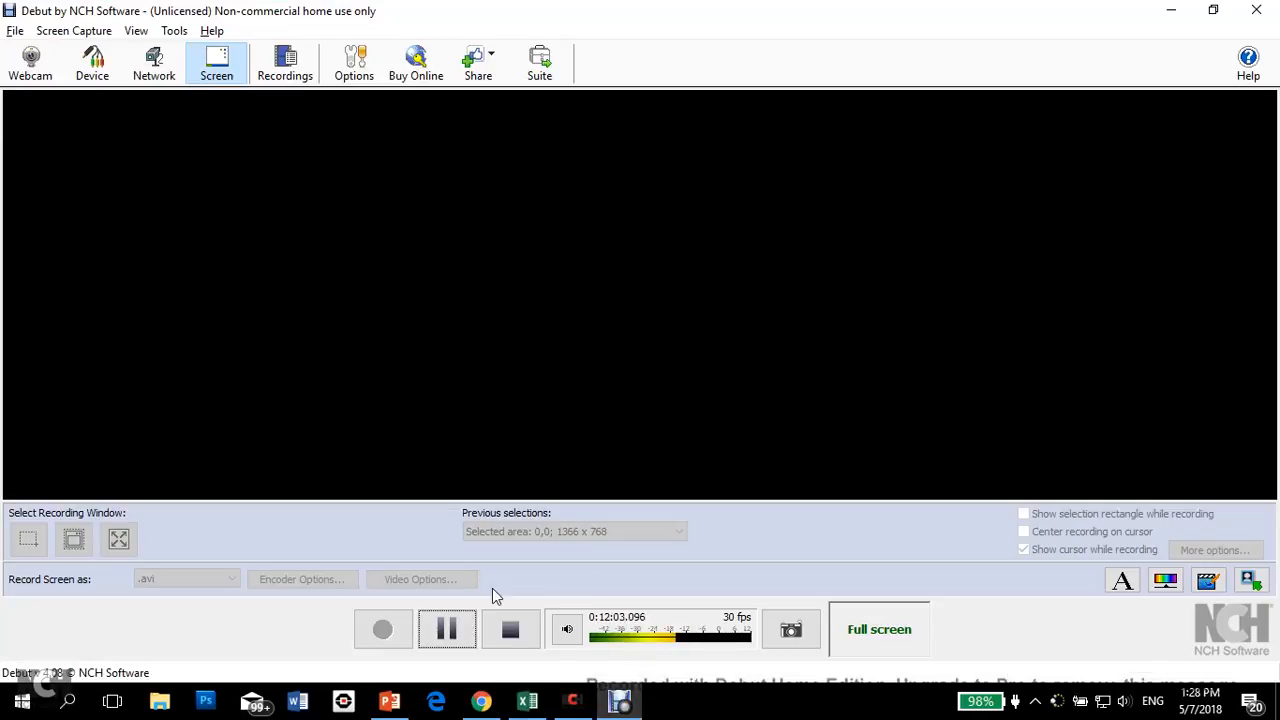